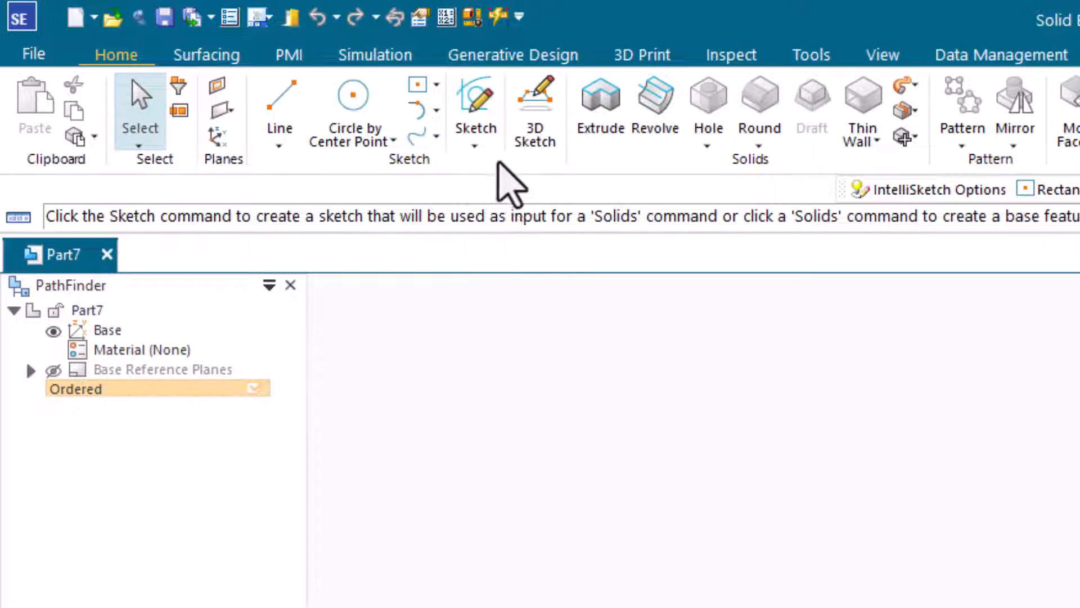
# Start a new sketch on the horizontal XY reference plane.
pyautogui.click(480, 95)
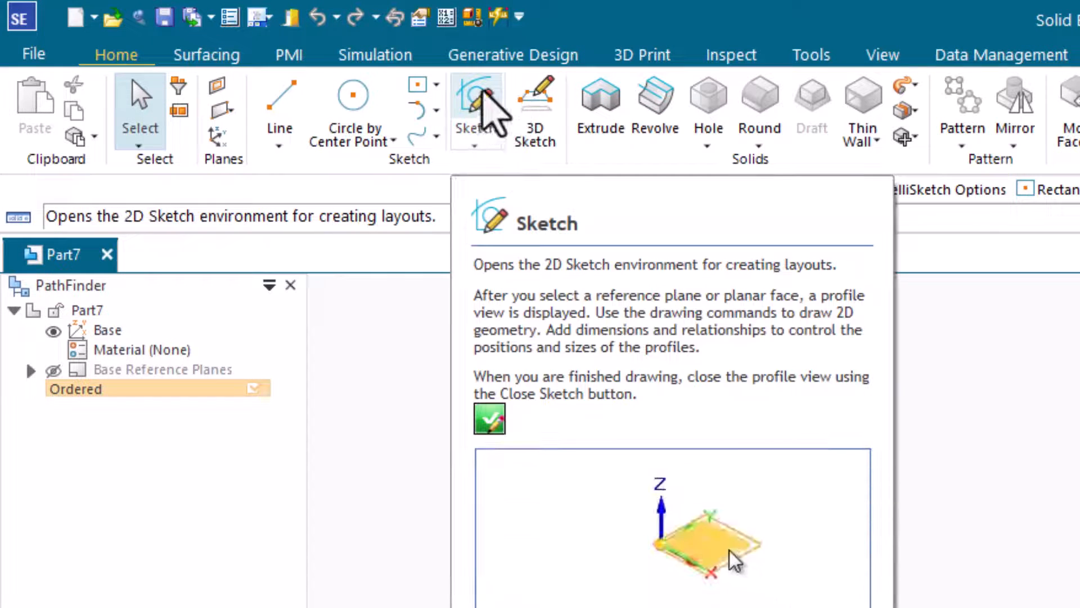
pyautogui.click(483, 91)
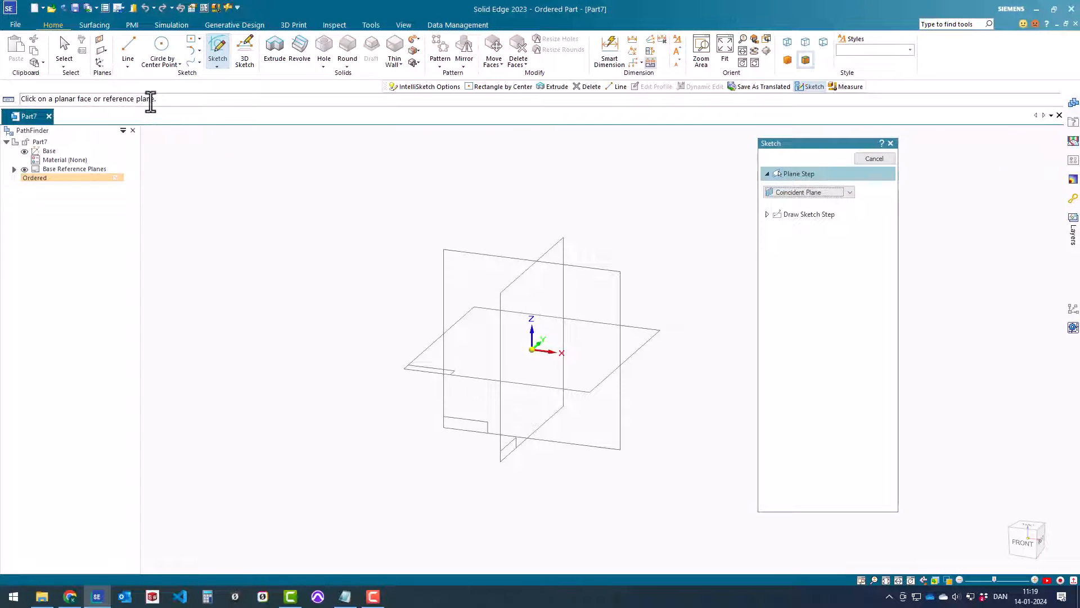
pyautogui.click(640, 347)
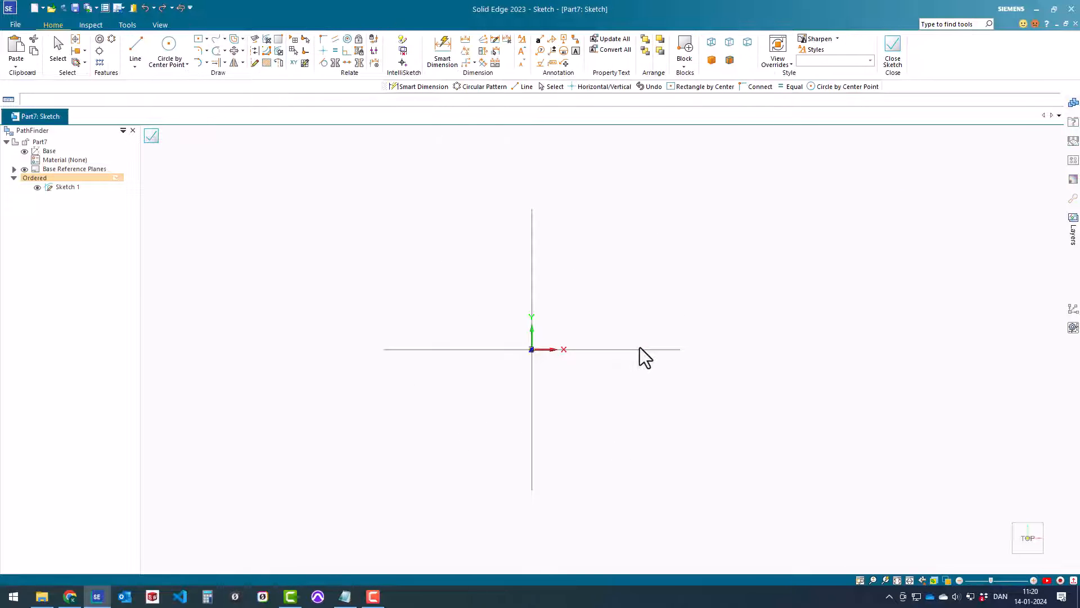
# Draw a circle by center point at the origin with a diameter of 100 mm.
pyautogui.press('l')
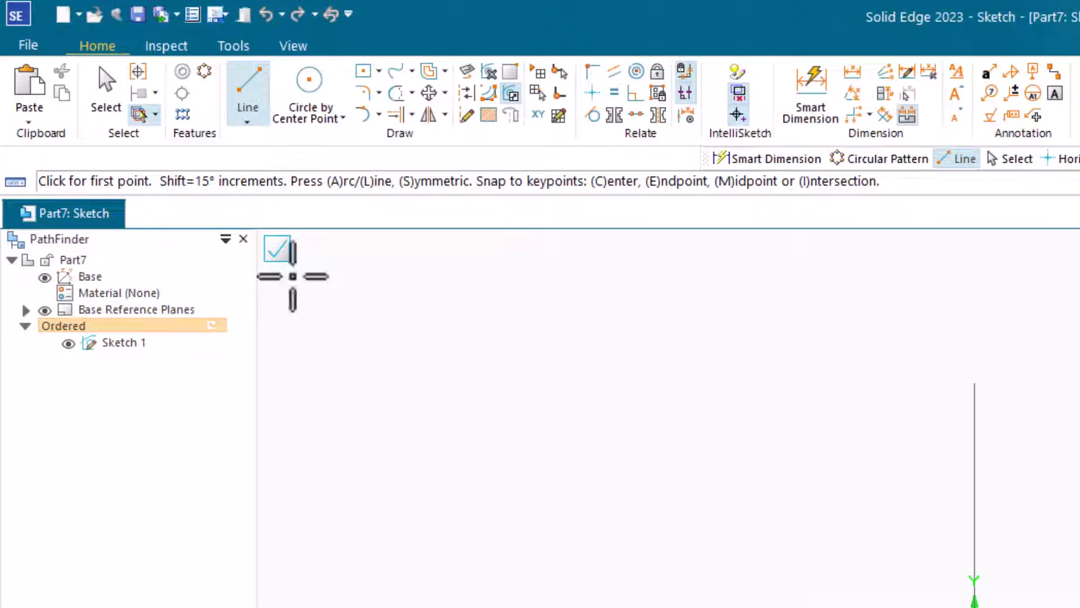
pyautogui.click(309, 79)
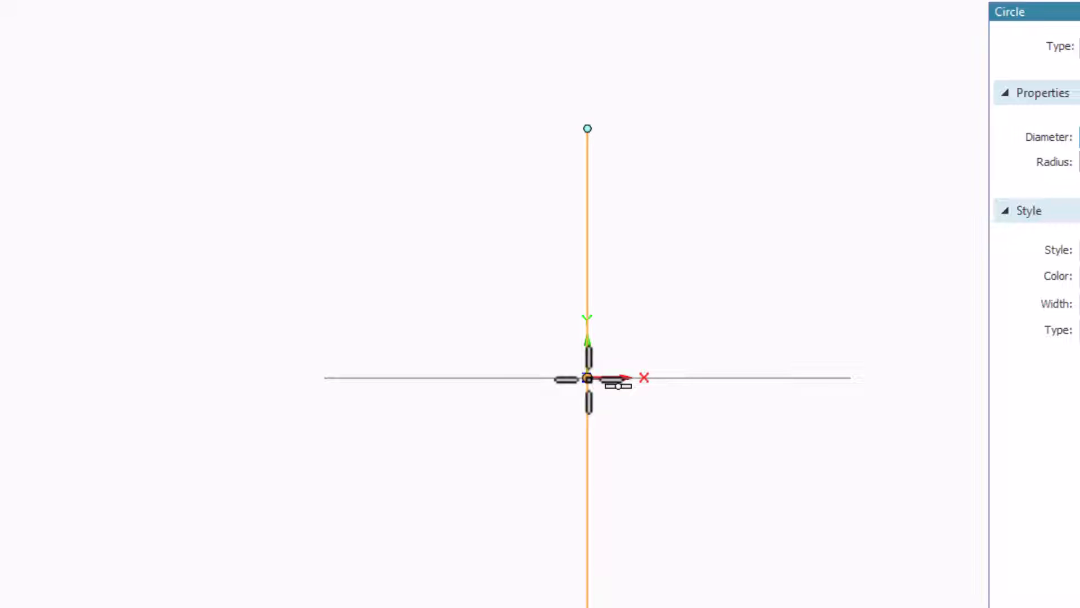
pyautogui.click(588, 378)
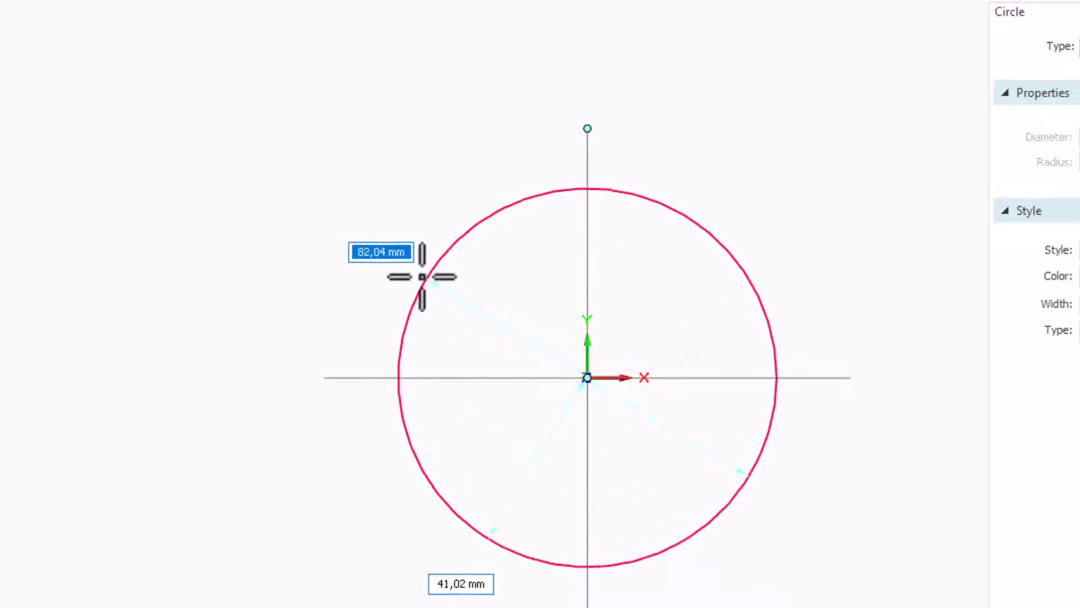
pyautogui.write('1')
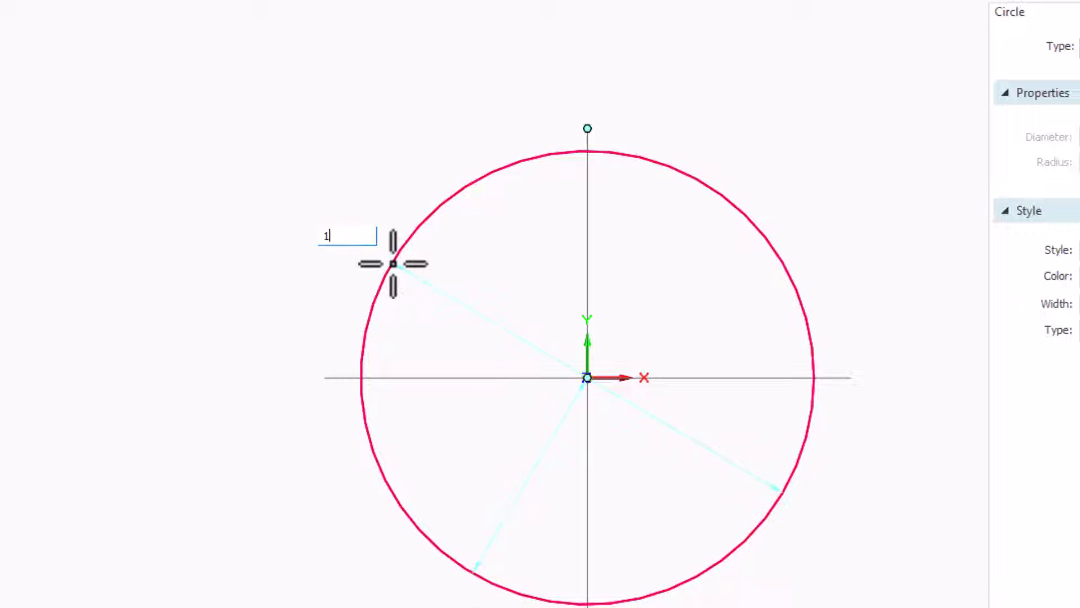
pyautogui.write('00')
pyautogui.press('Return')
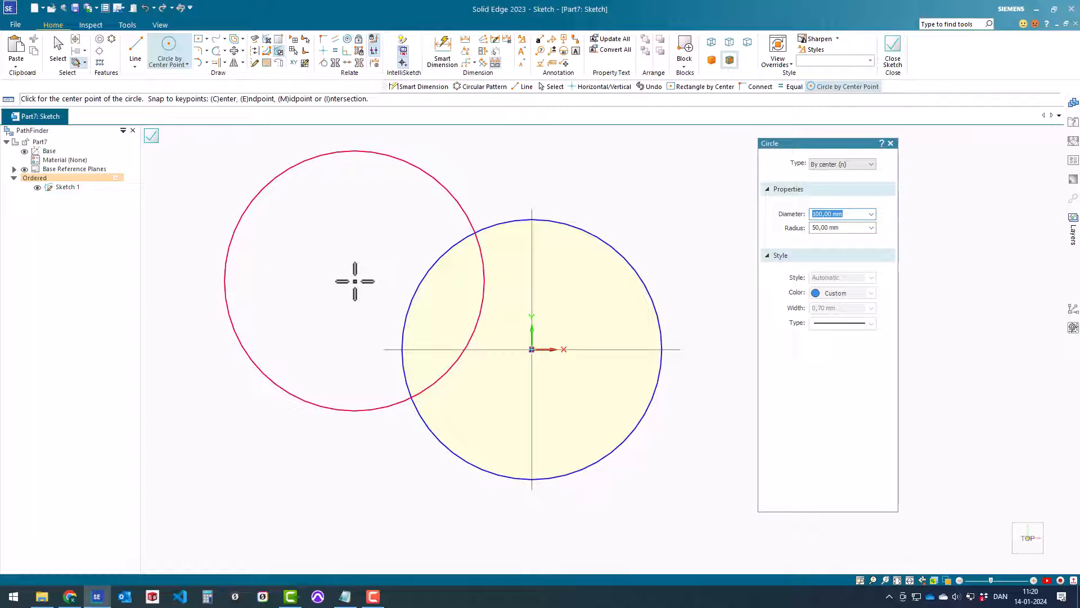
pyautogui.press('Escape')
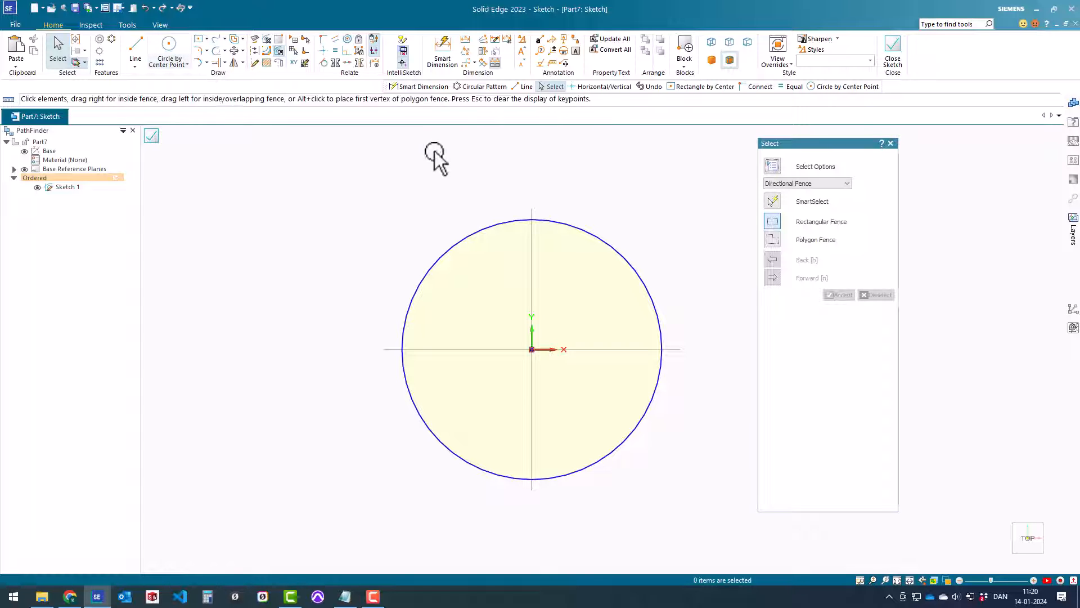
# Add a diameter dimension to the circle with Smart Dimension, placing it outside the circle's upper-left edge.
pyautogui.click(443, 50)
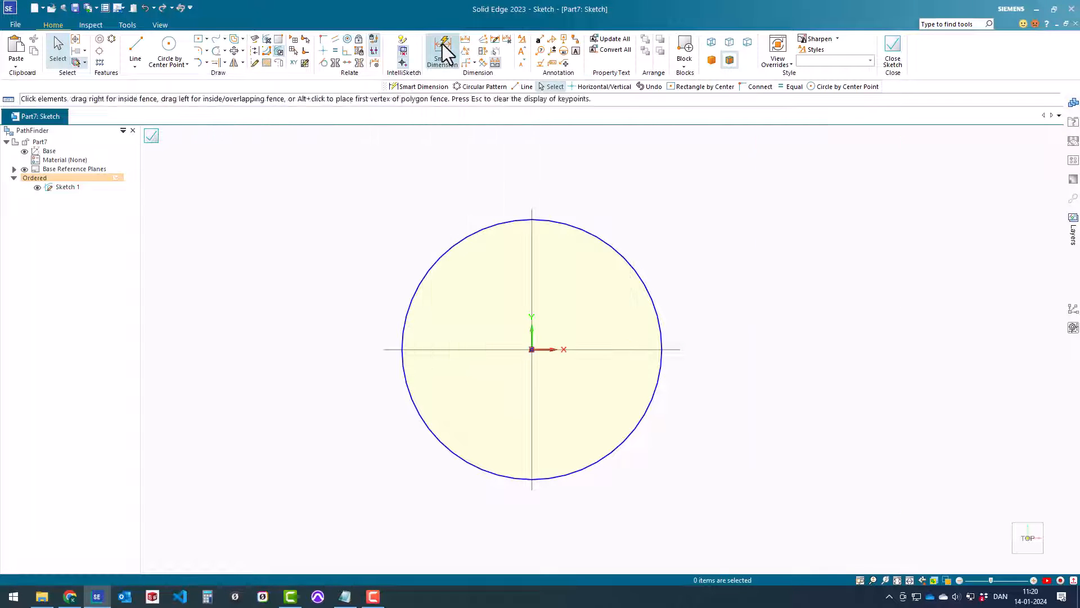
pyautogui.click(431, 264)
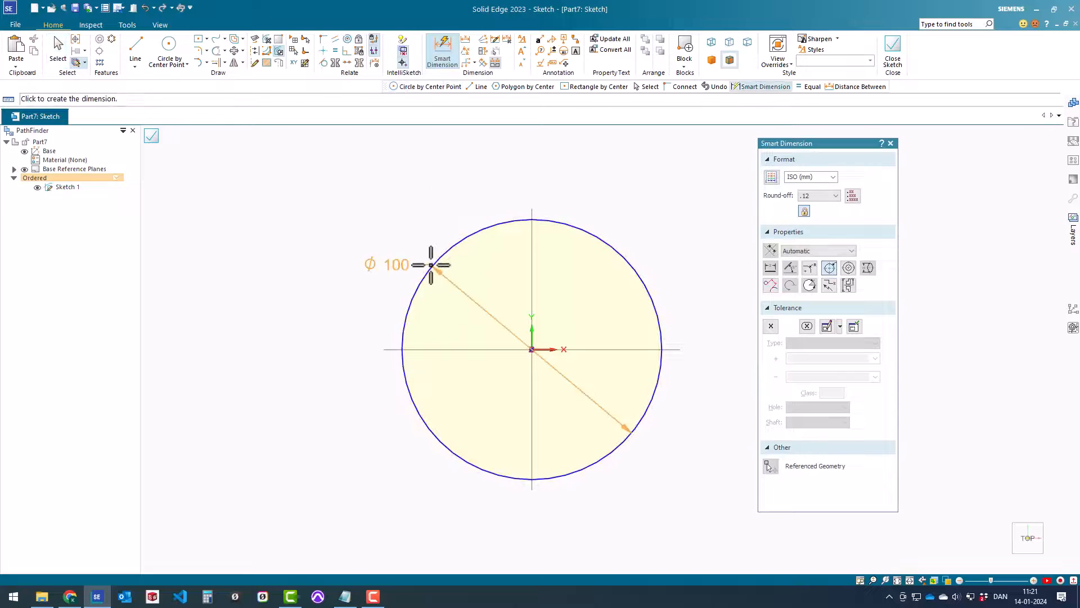
pyautogui.click(382, 226)
pyautogui.press('Return')
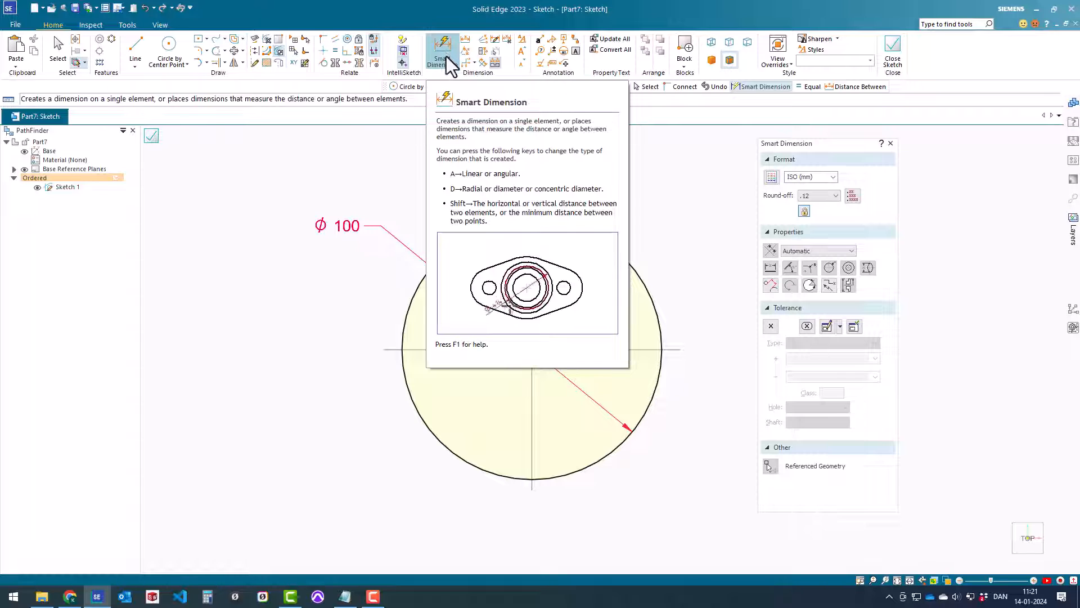
pyautogui.press('Escape')
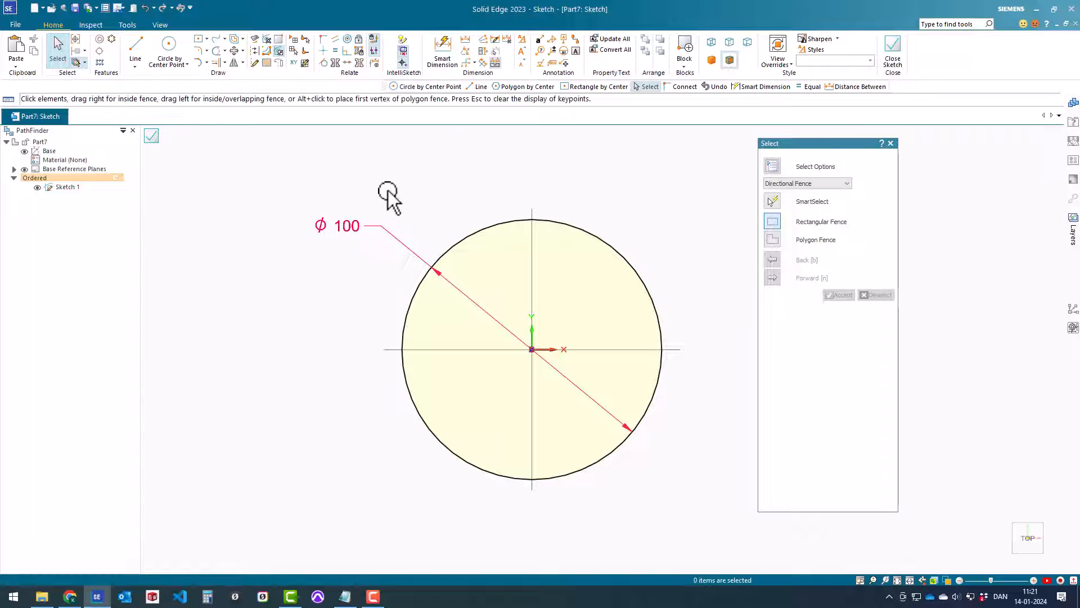
# Delete the diameter dimension and the circle from the sketch.
pyautogui.click(402, 242)
pyautogui.press('Delete')
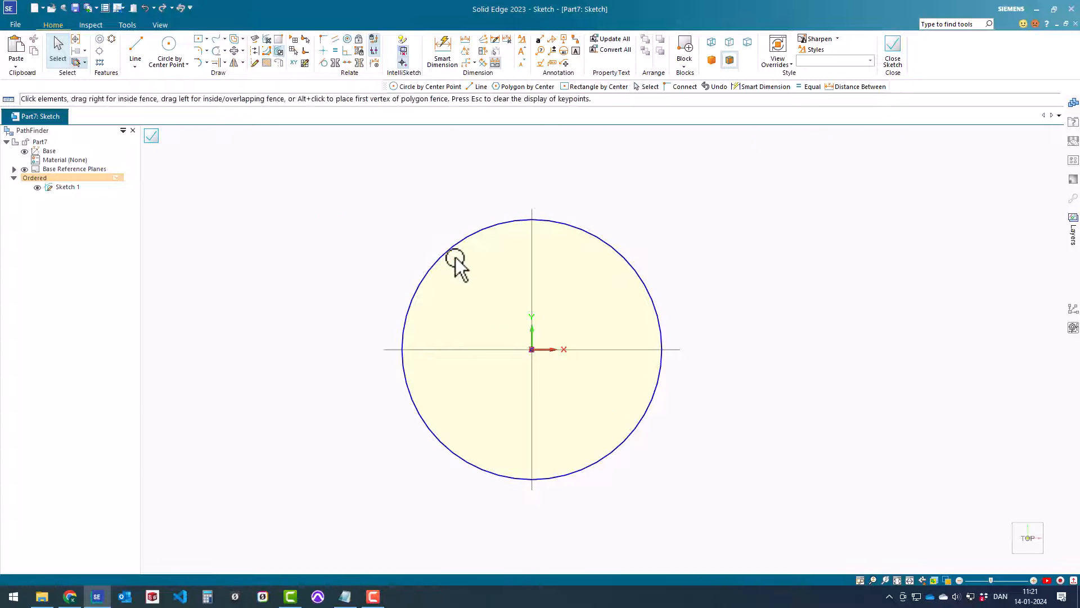
pyautogui.click(451, 247)
pyautogui.press('Delete')
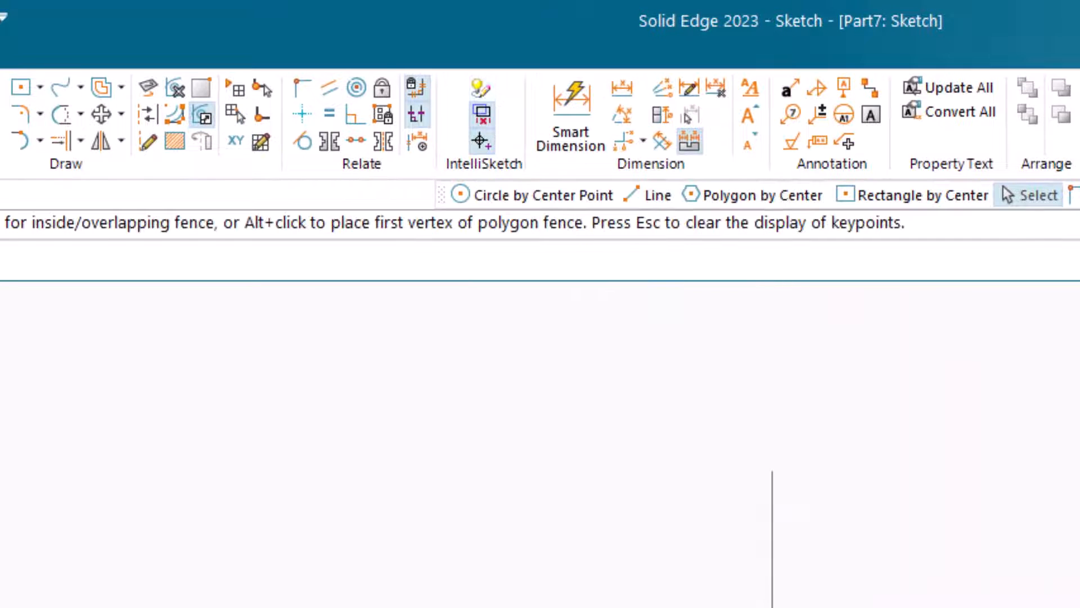
# Set IntelliSketch to automatically create dimensions for new geometry only when it is created with keyed-in values.
pyautogui.click(480, 87)
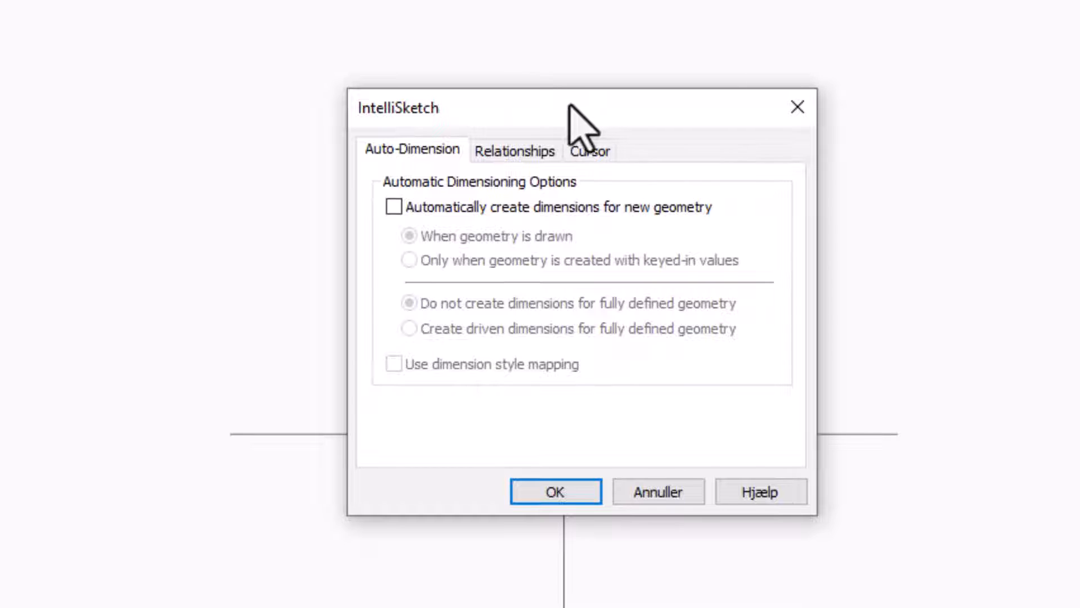
pyautogui.moveTo(569, 101); pyautogui.dragTo(562, 103)
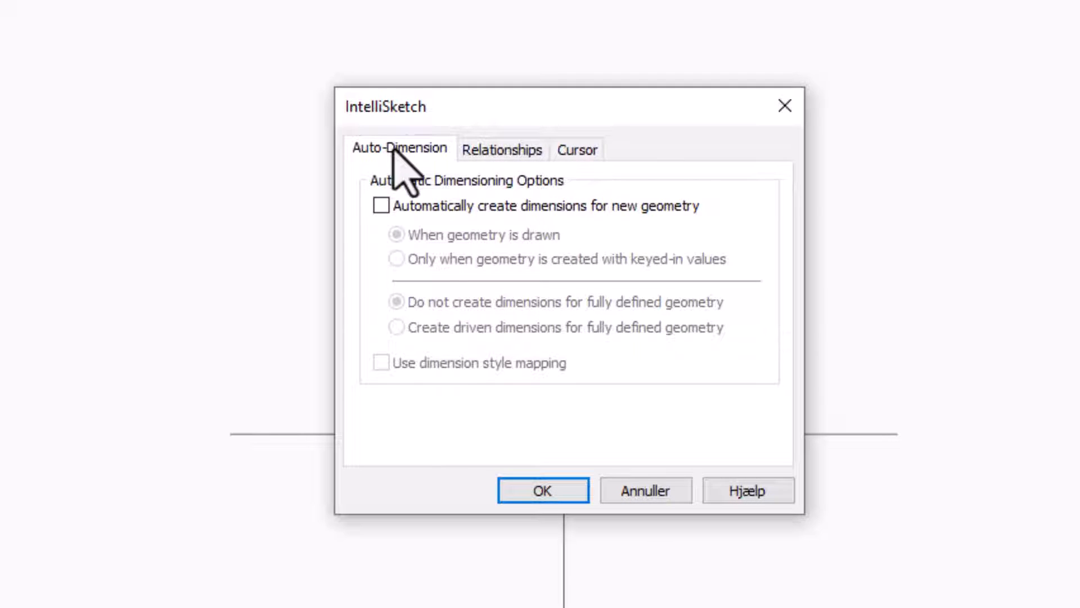
pyautogui.click(501, 150)
pyautogui.click(580, 150)
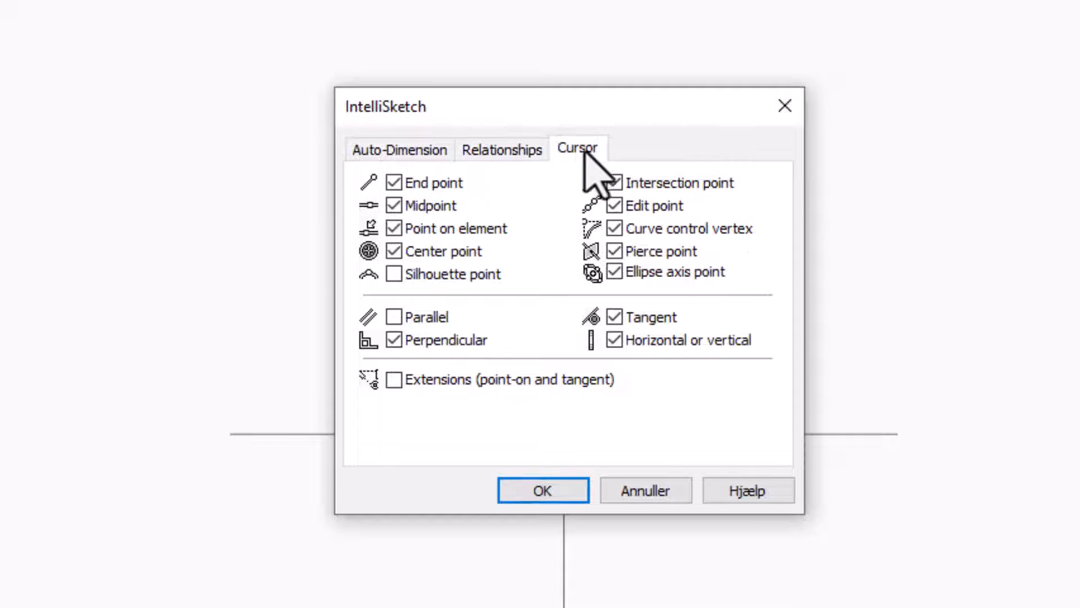
pyautogui.click(387, 149)
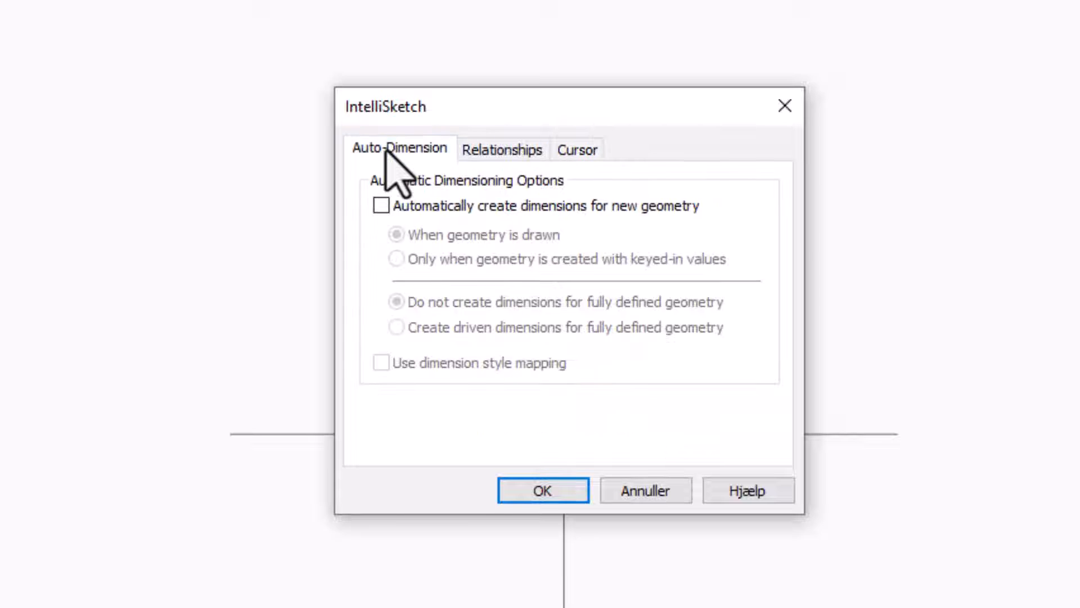
pyautogui.click(381, 207)
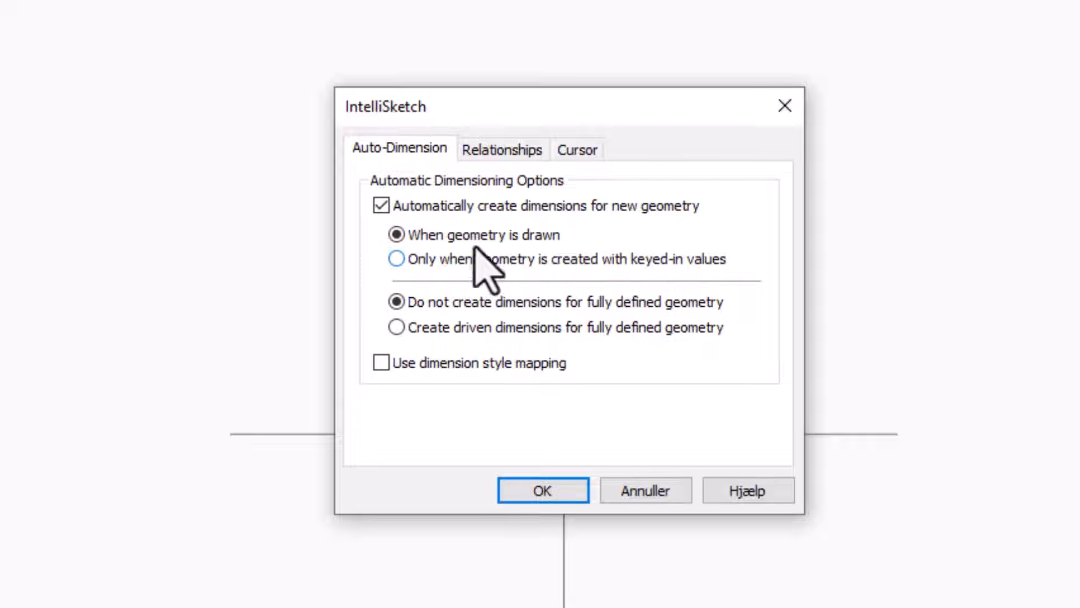
pyautogui.click(398, 261)
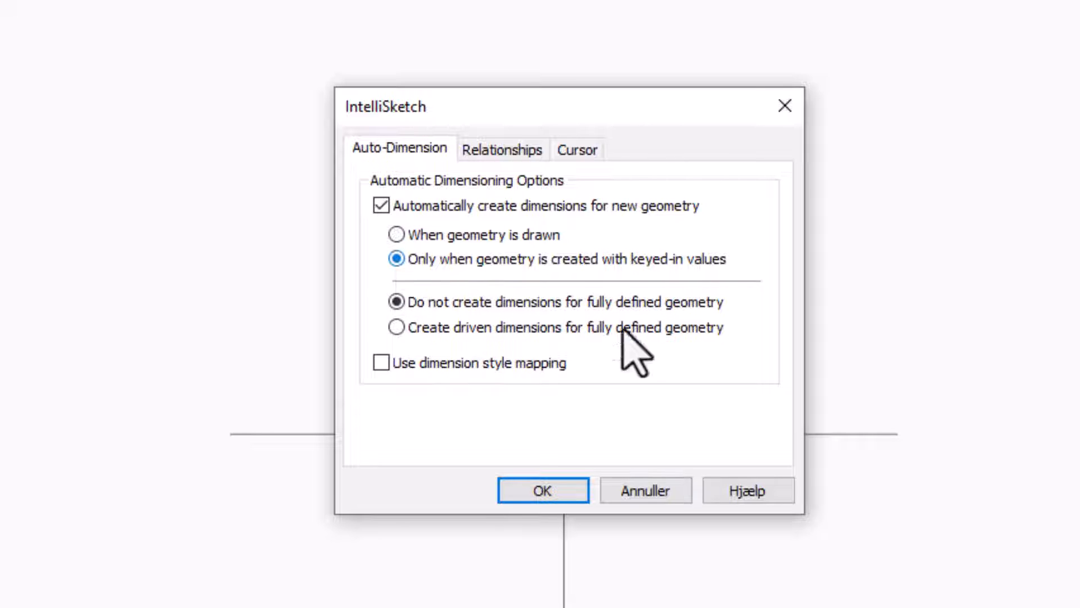
pyautogui.click(537, 490)
pyautogui.click(537, 491)
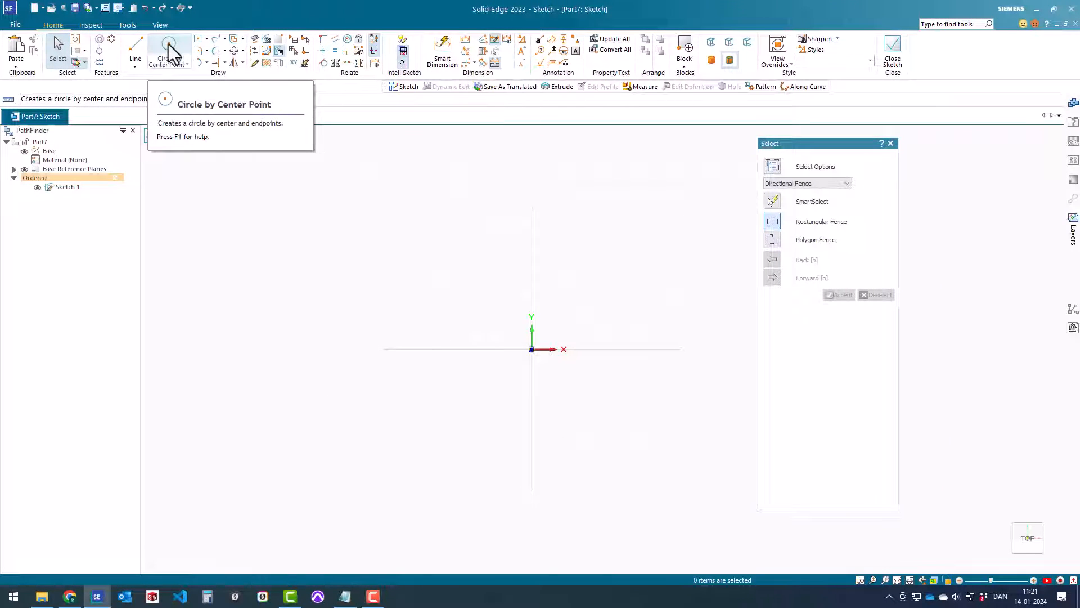
# Draw a 100 mm diameter circle centred on the origin, then close the sketch and leave the Sketch command.
pyautogui.click(167, 44)
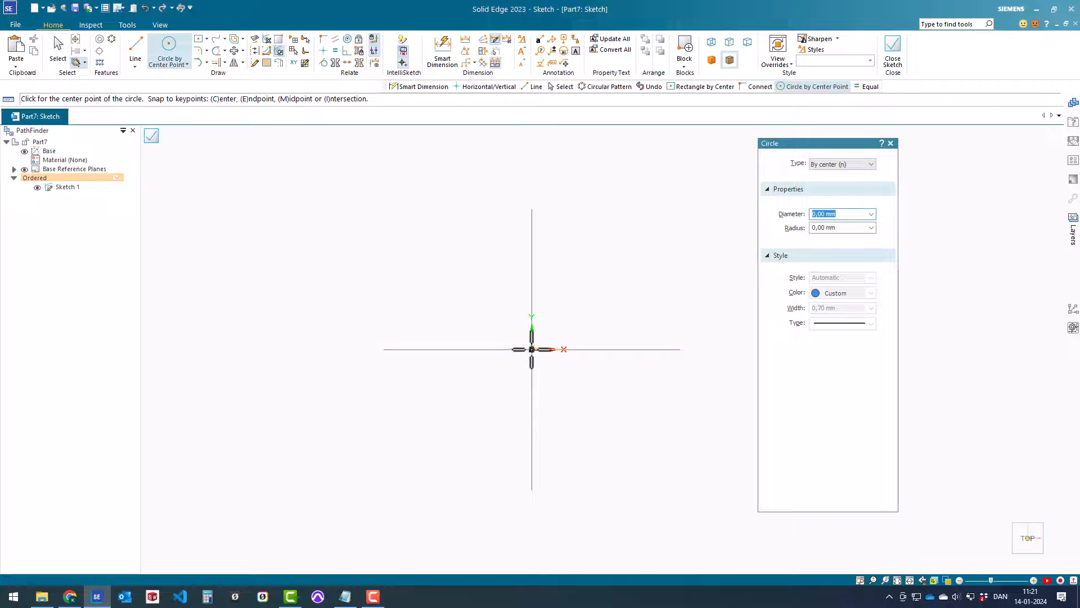
pyautogui.click(532, 348)
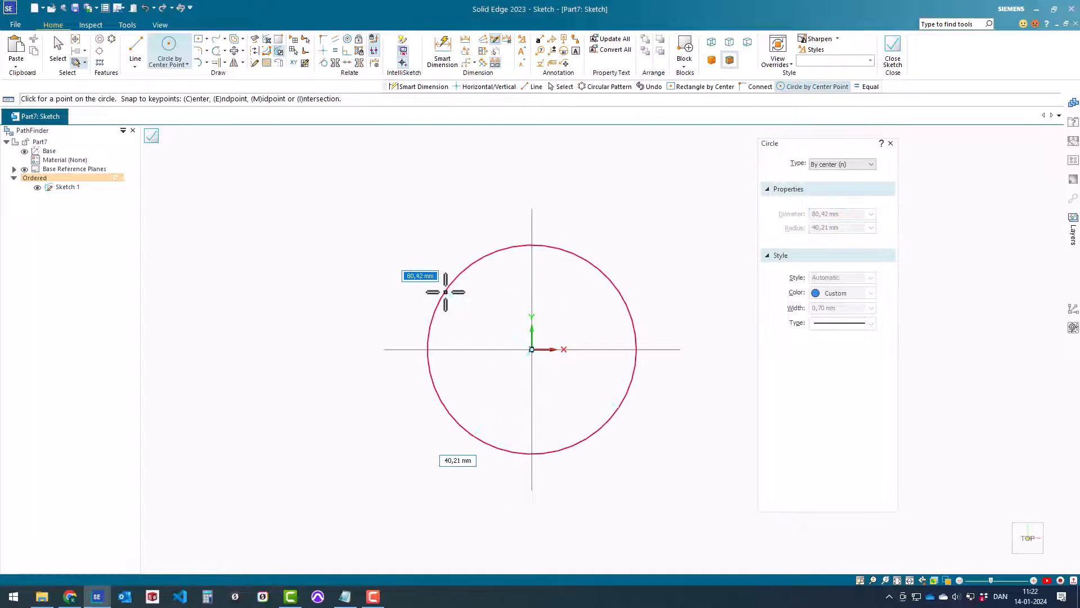
pyautogui.write('100')
pyautogui.press('Return')
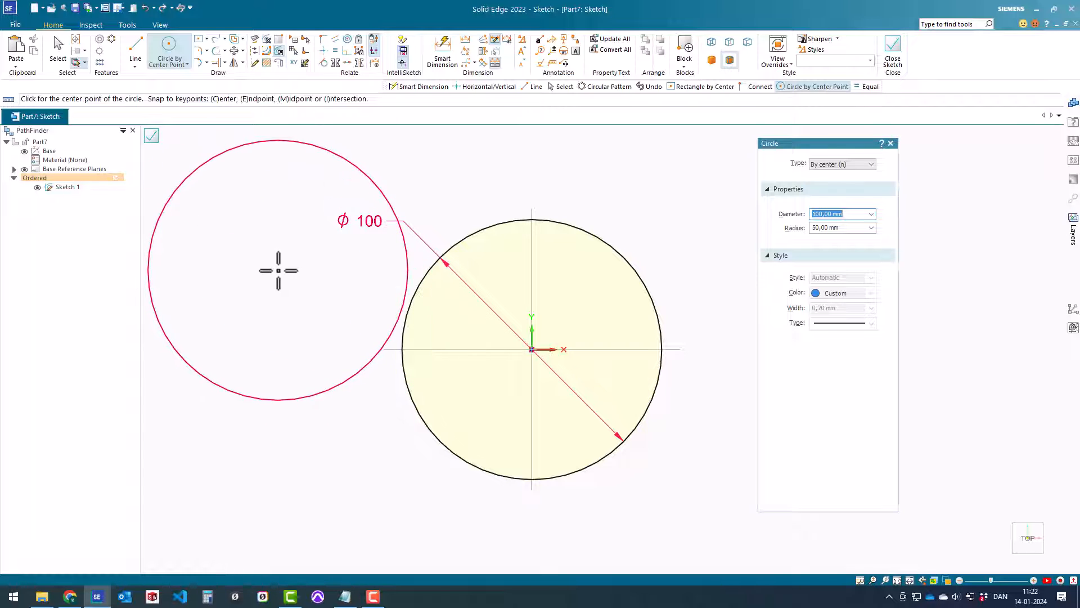
pyautogui.press('Escape')
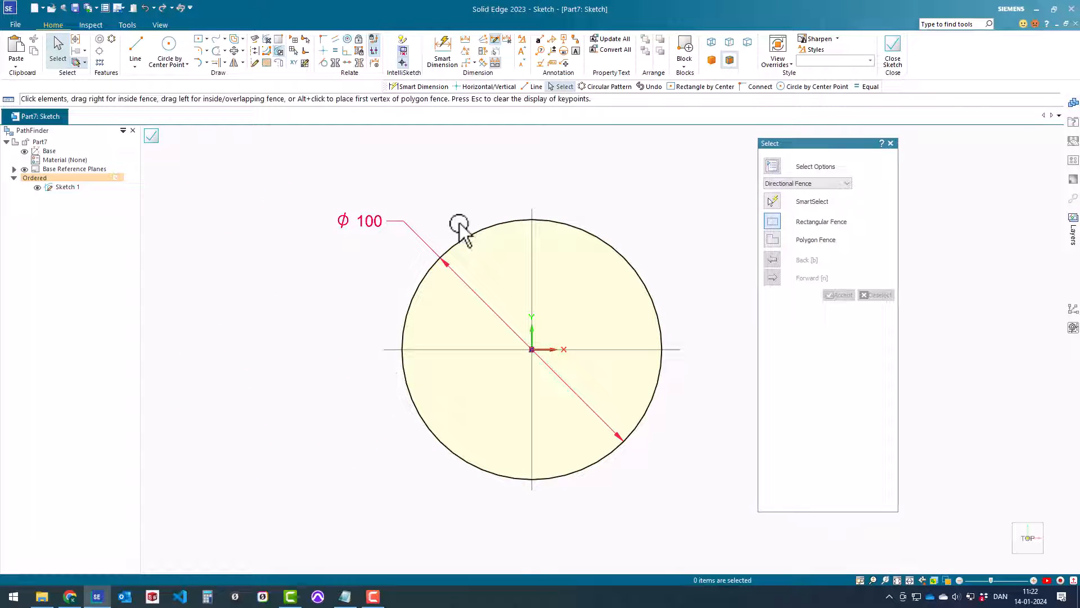
pyautogui.click(895, 46)
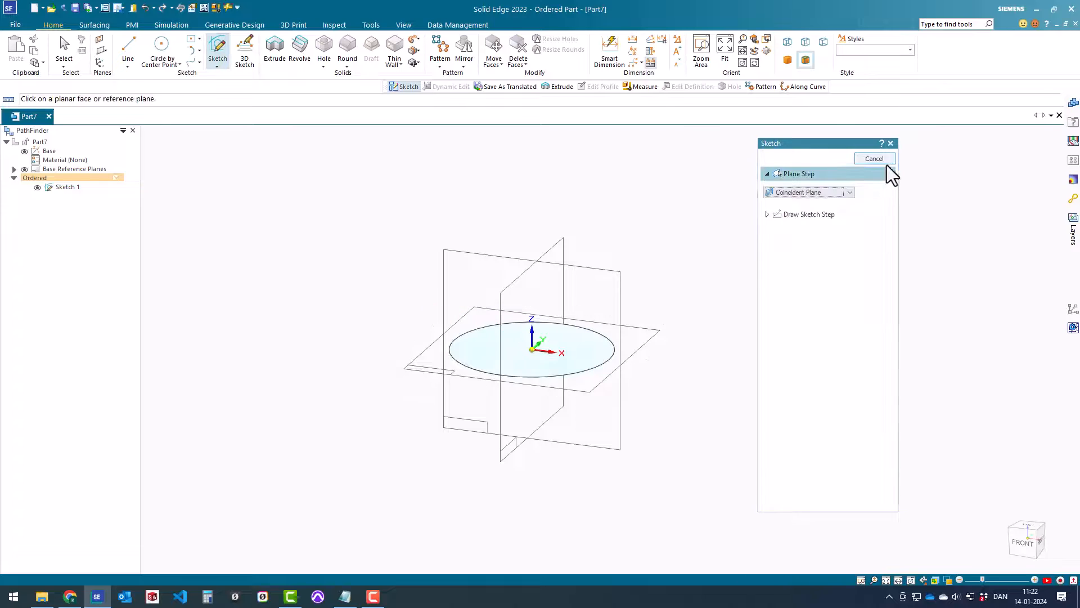
pyautogui.click(874, 159)
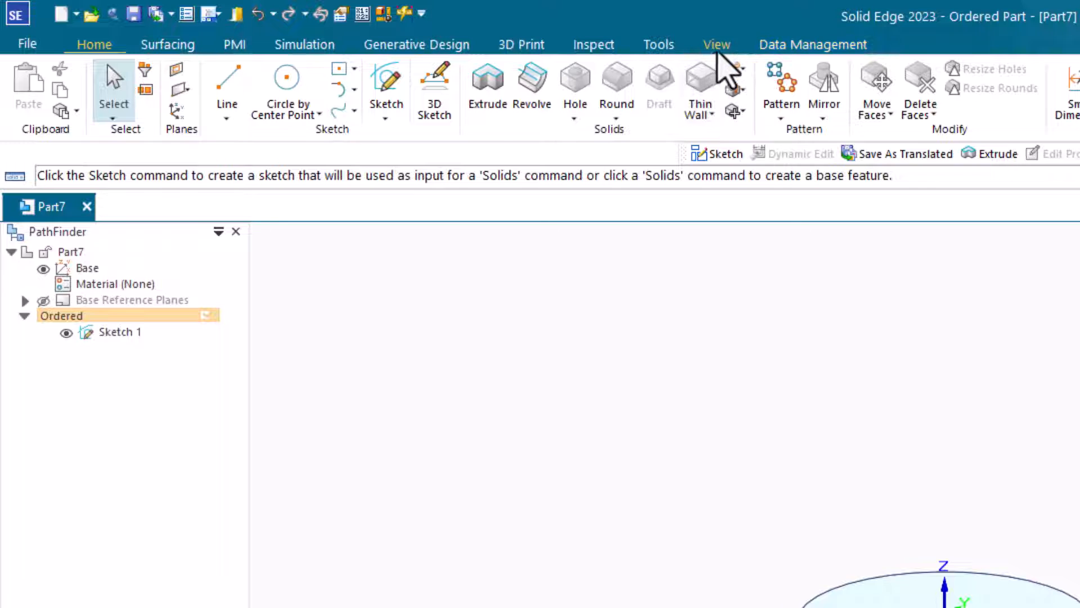
# Check in the list of available panes that PathFinder is turned on.
pyautogui.click(718, 49)
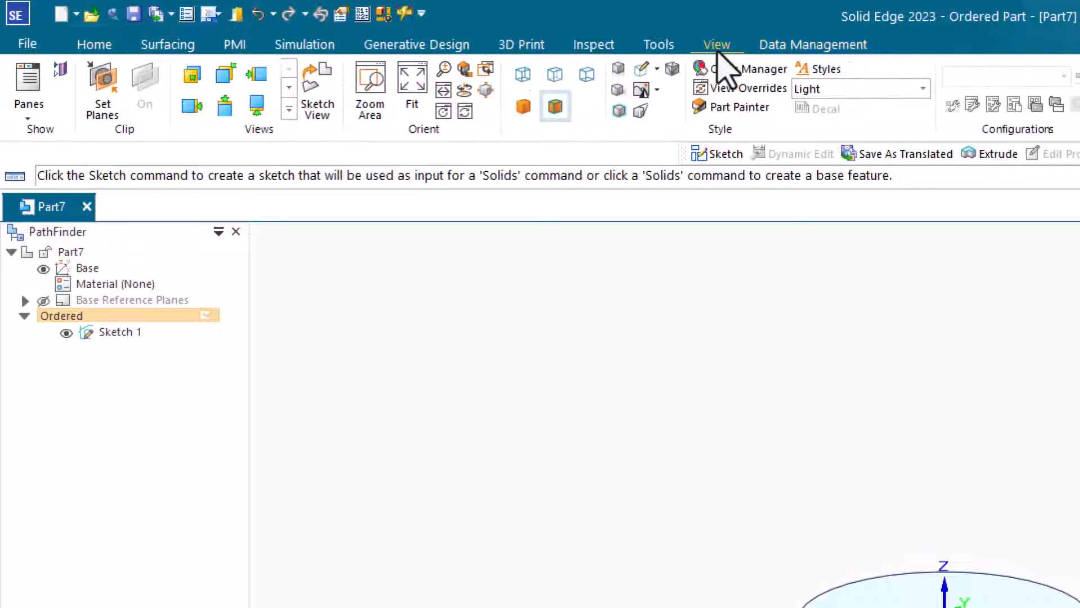
pyautogui.click(26, 118)
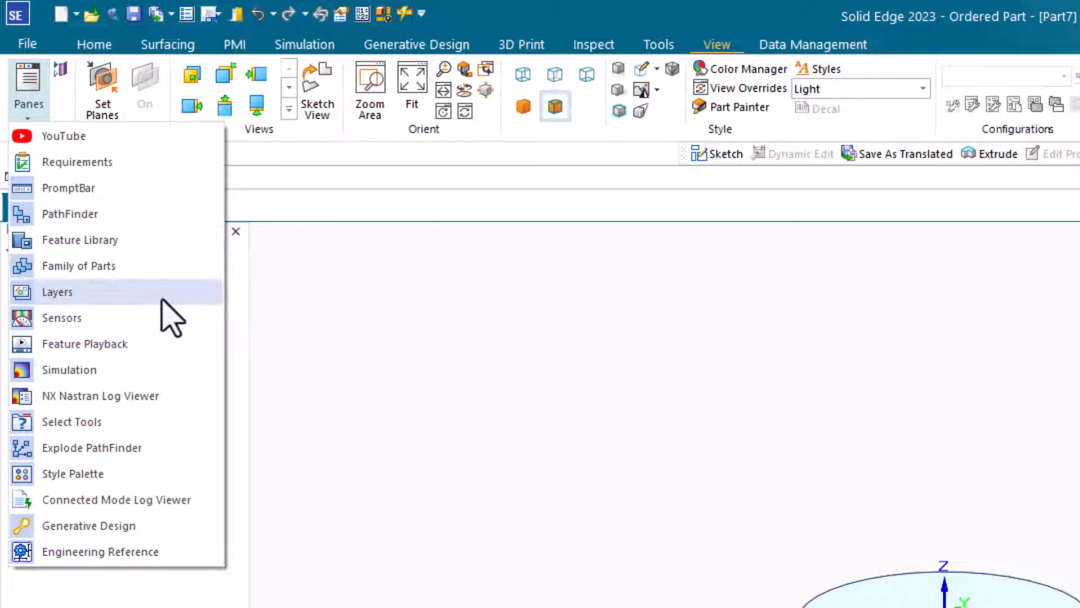
pyautogui.click(102, 219)
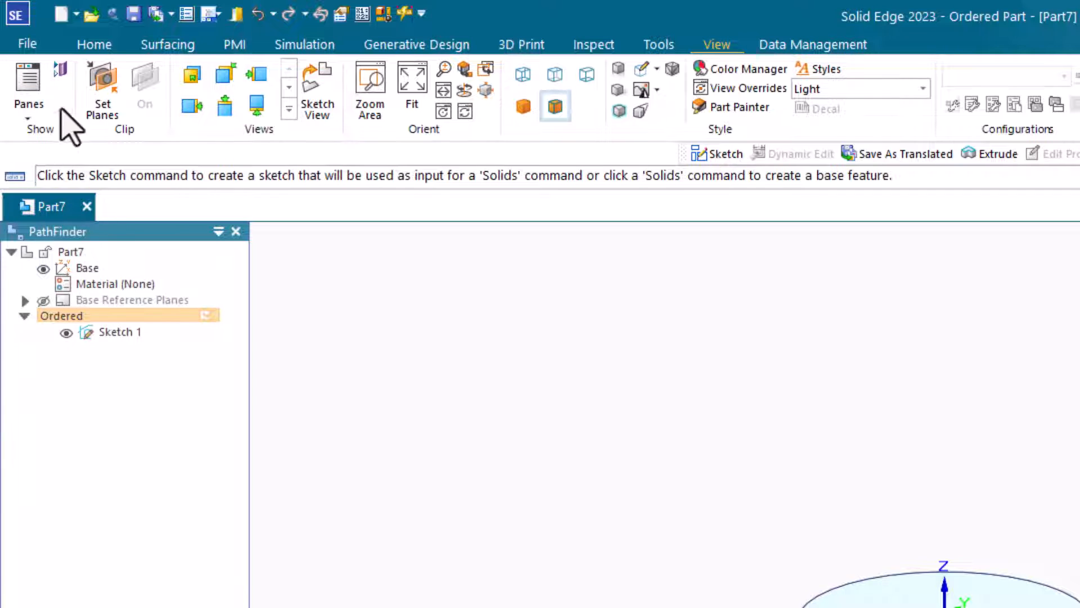
pyautogui.click(29, 115)
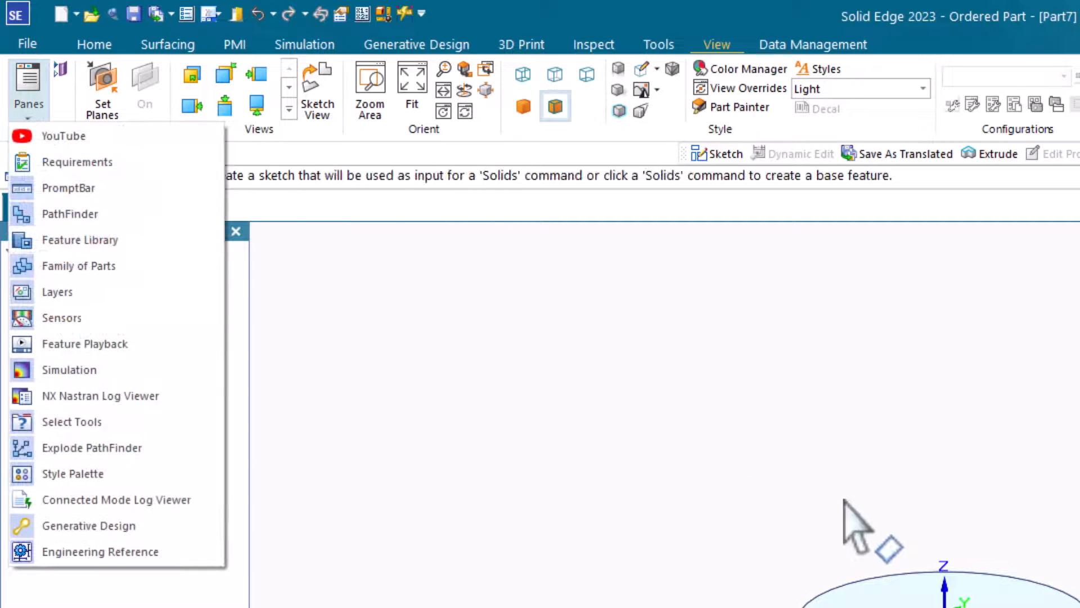
pyautogui.click(720, 455)
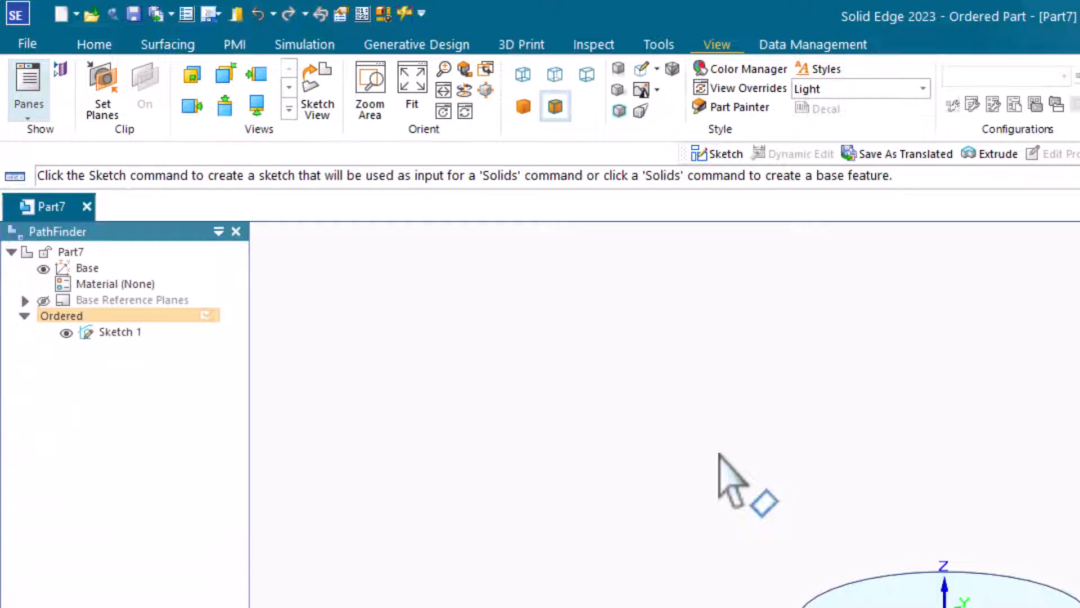
# Open the profile of Sketch 1 for editing from the PathFinder.
pyautogui.click(87, 46)
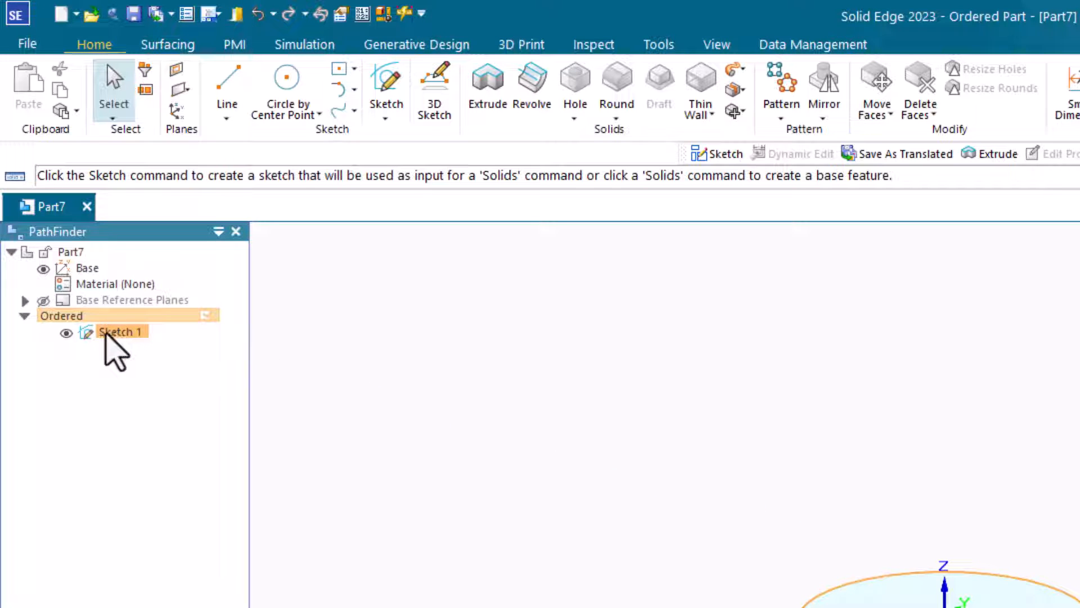
pyautogui.click(113, 332)
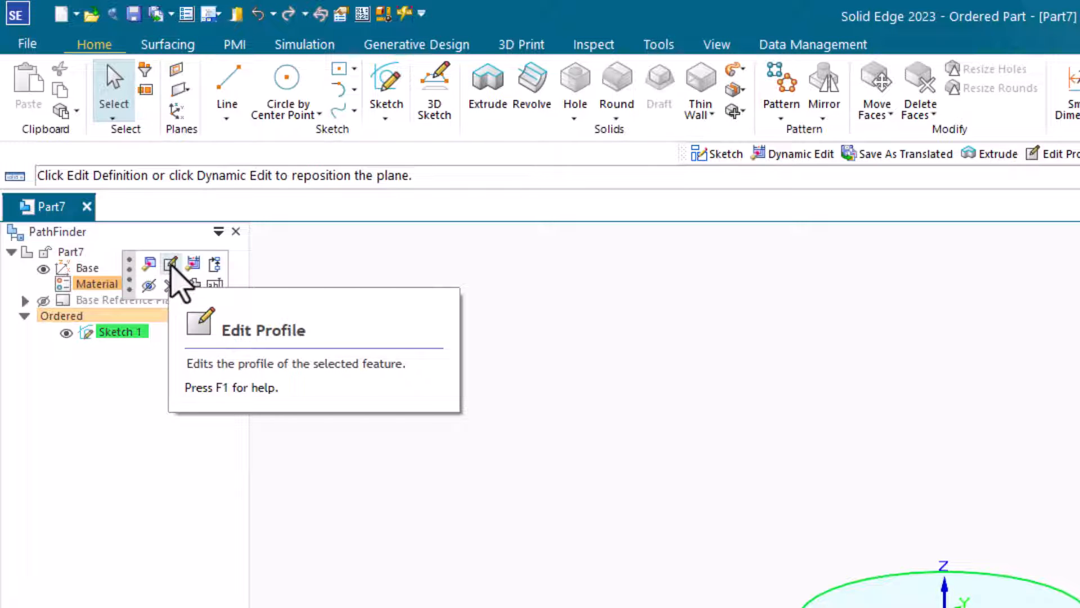
pyautogui.click(171, 265)
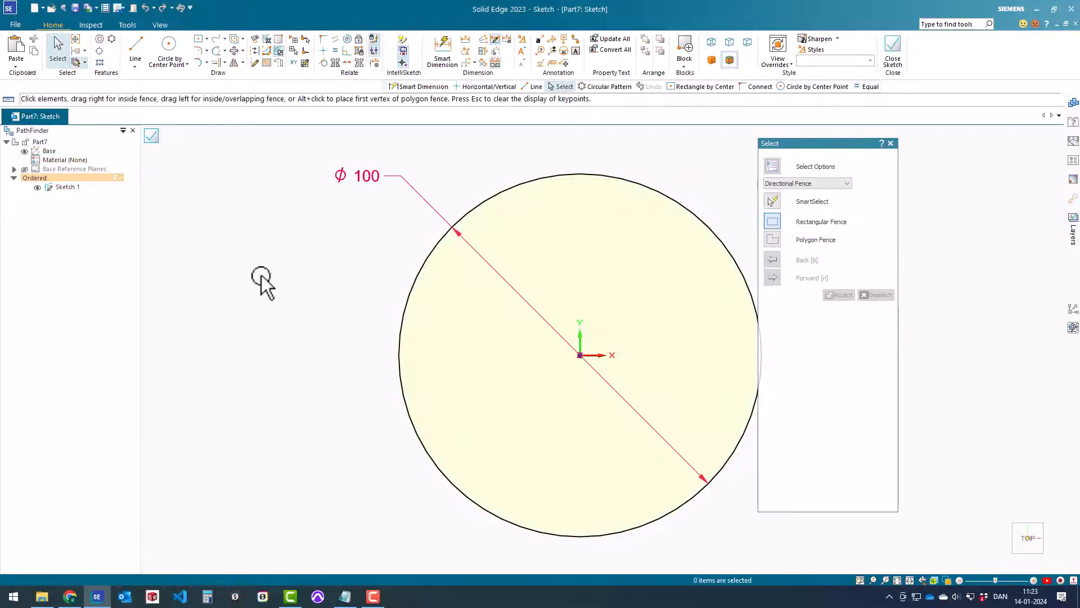
# Set the circle's diameter dimension to 80 mm, then close and finish the sketch.
pyautogui.scroll(-2, 311, 285)
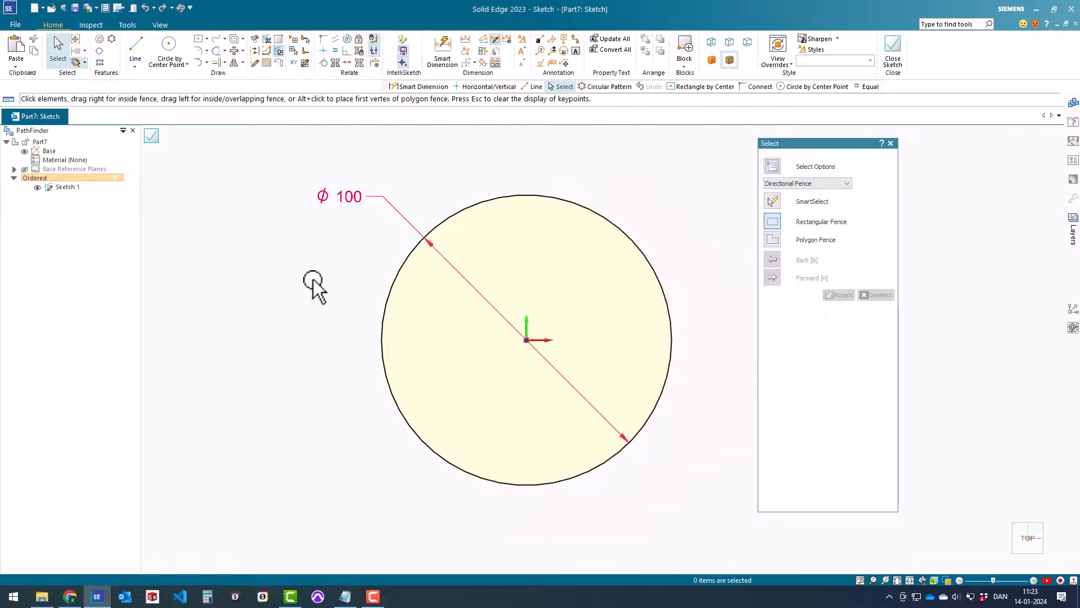
pyautogui.scroll(2, 578, 346)
pyautogui.scroll(-2, 290, 299)
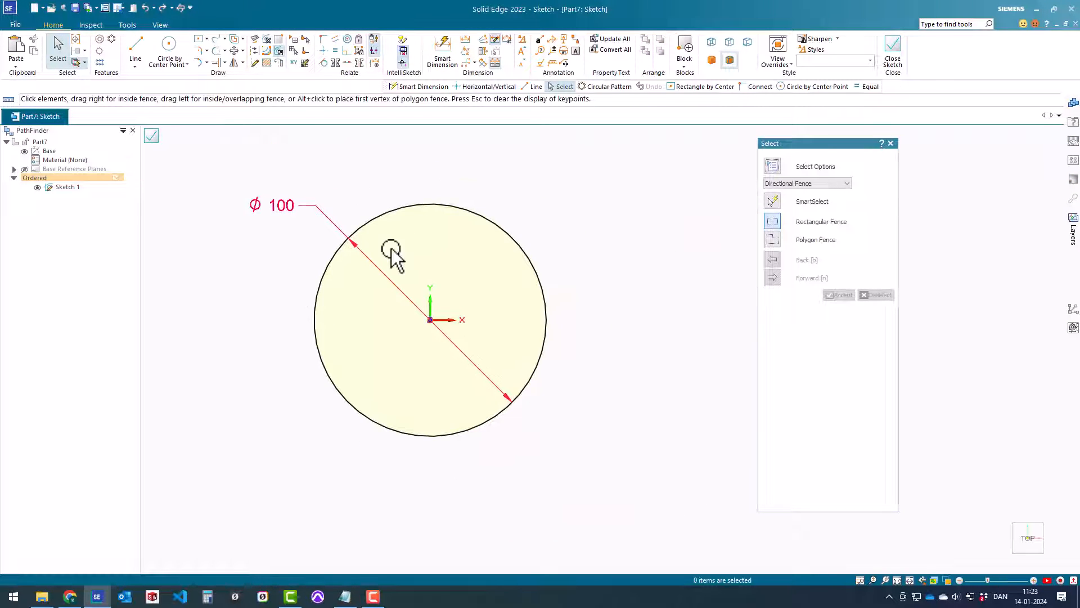
pyautogui.scroll(1, 394, 251)
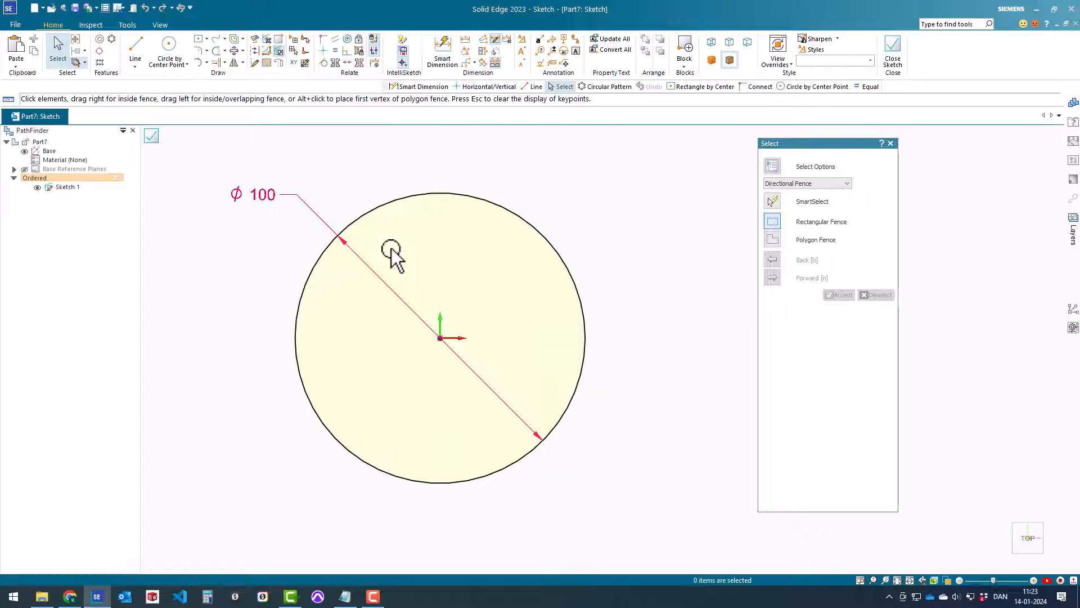
pyautogui.click(261, 198)
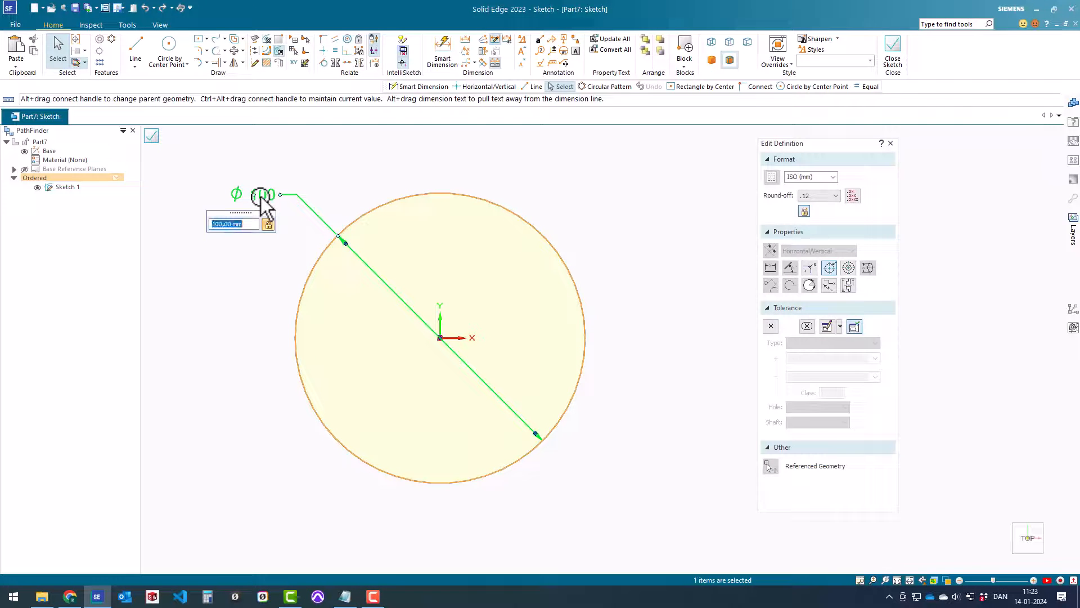
pyautogui.press('Return')
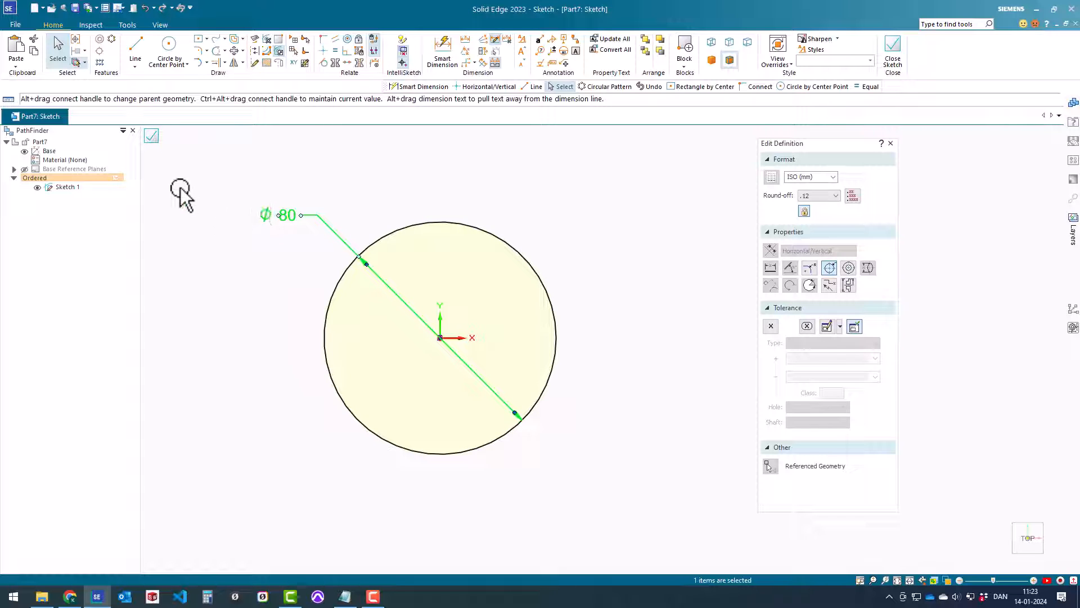
pyautogui.click(150, 137)
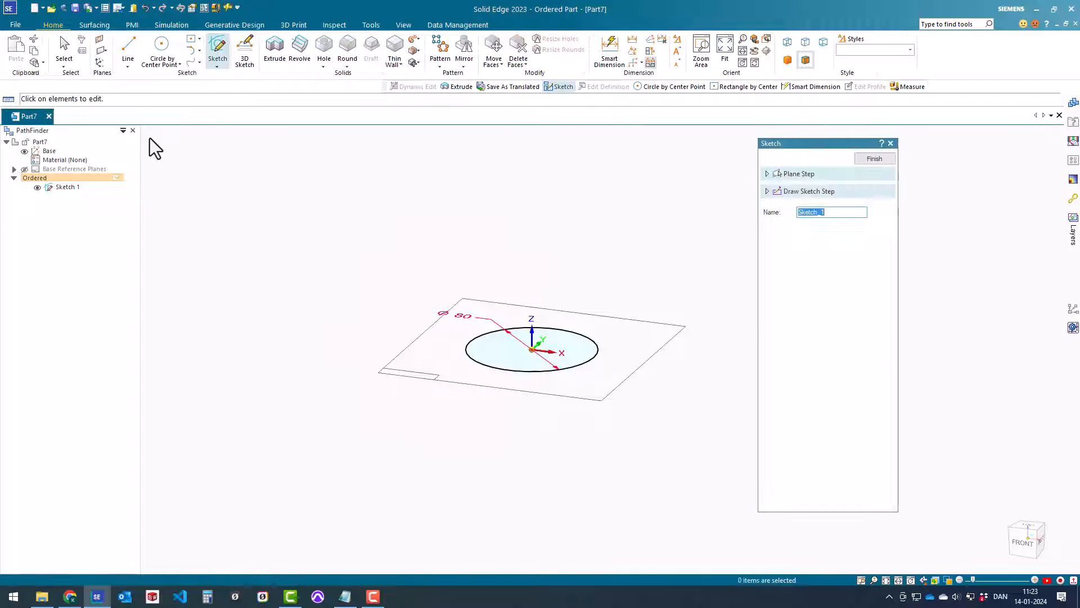
pyautogui.click(885, 159)
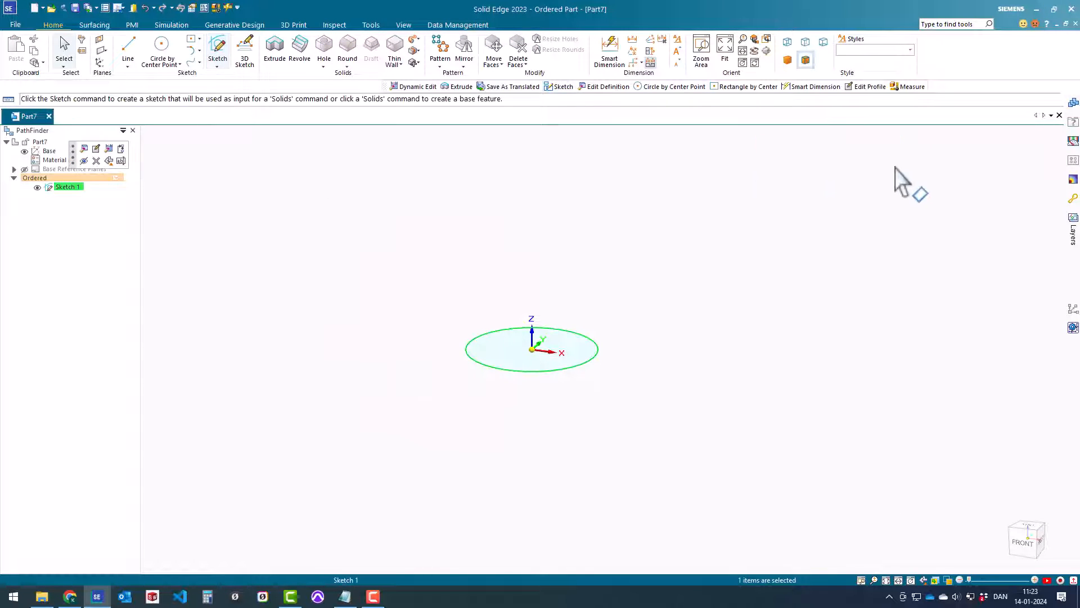
pyautogui.click(744, 312)
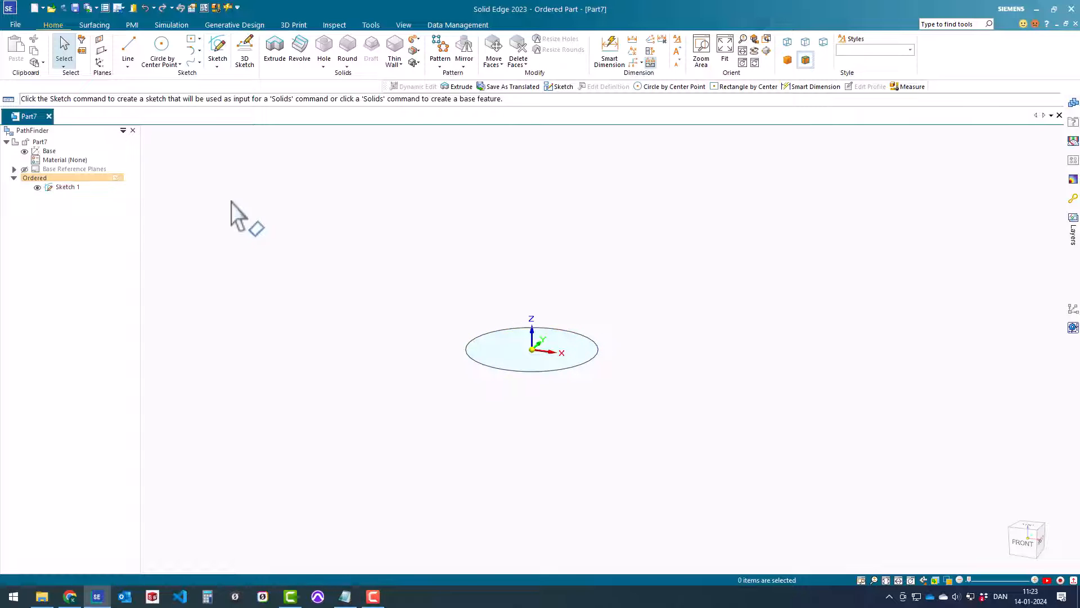
# Delete Sketch 1 from the part.
pyautogui.click(60, 187)
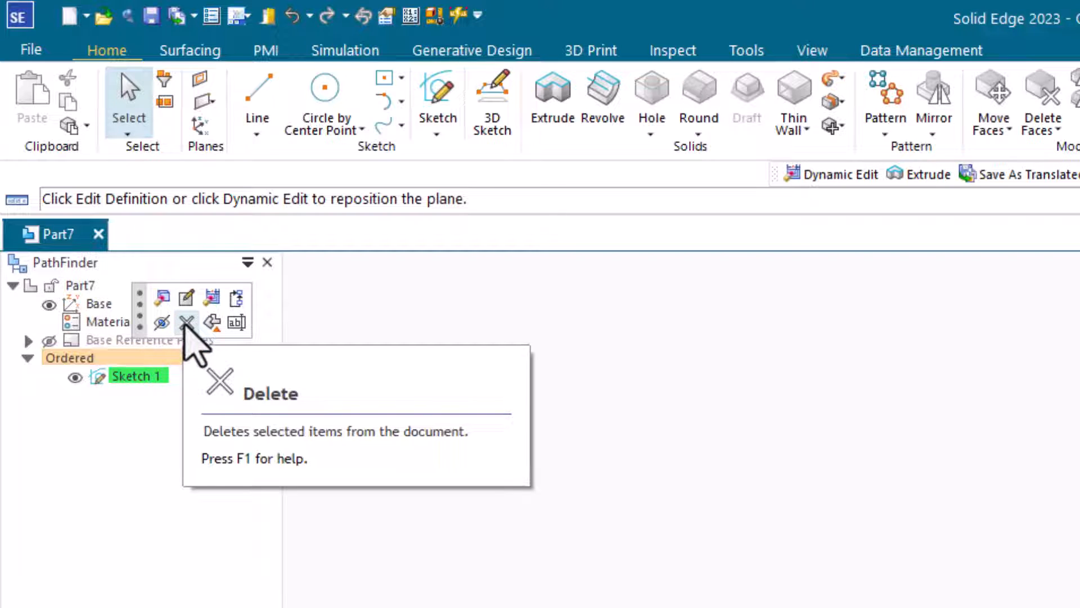
pyautogui.click(186, 323)
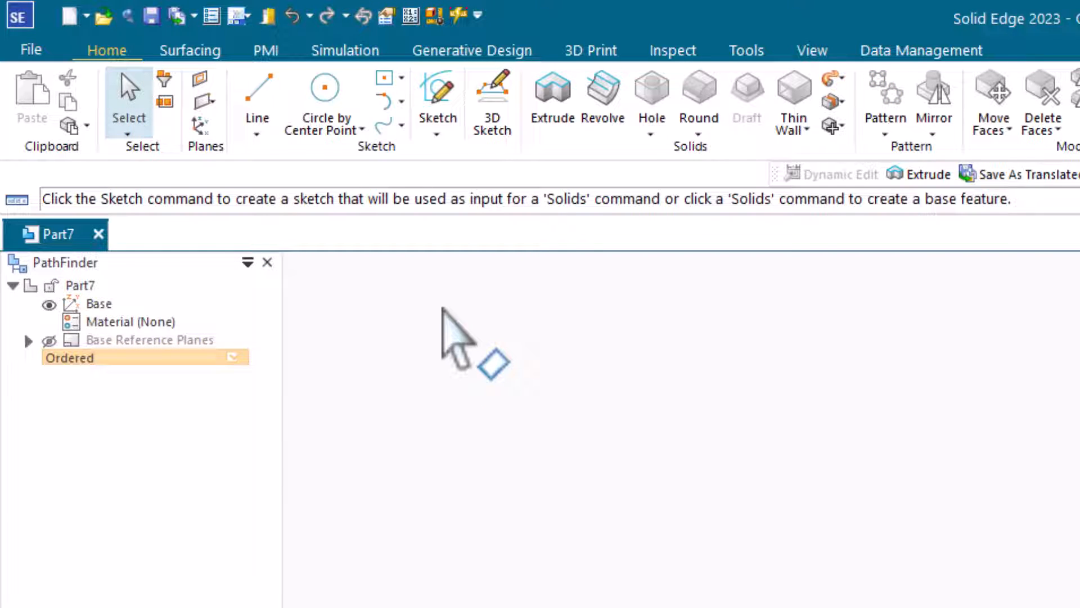
# Sketch a 100 × 60 mm rectangle at 0°, centred on the origin of the horizontal XY plane, then close and finish the sketch.
pyautogui.click(444, 95)
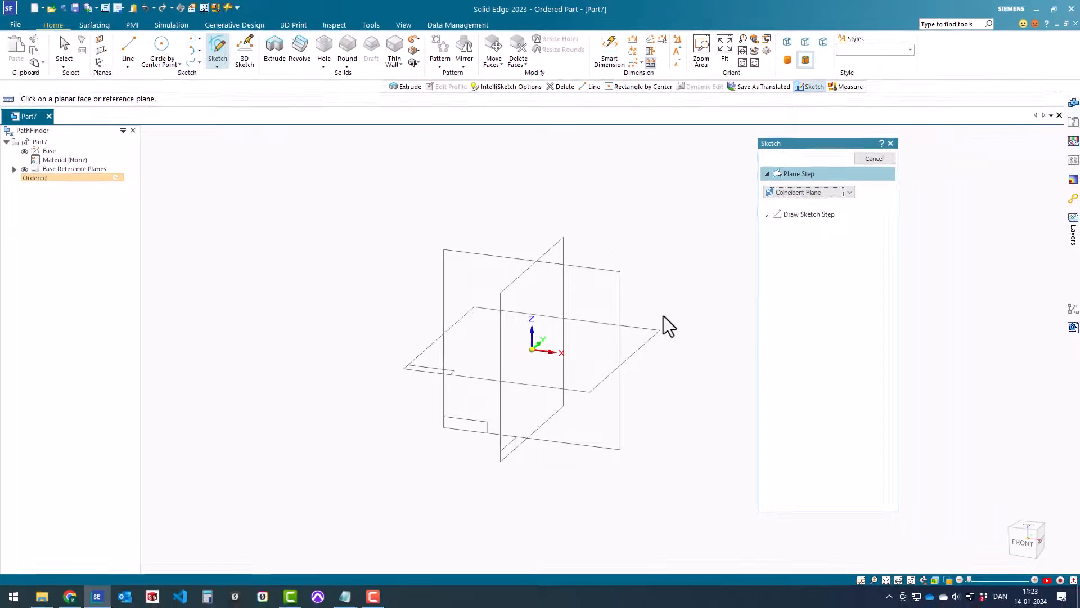
pyautogui.click(644, 346)
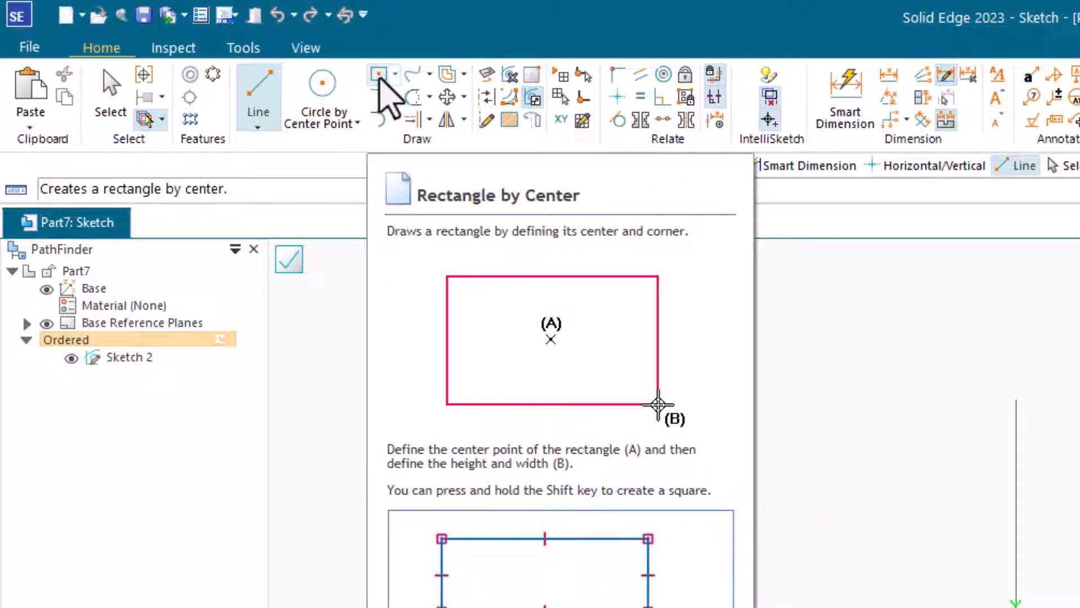
pyautogui.click(380, 76)
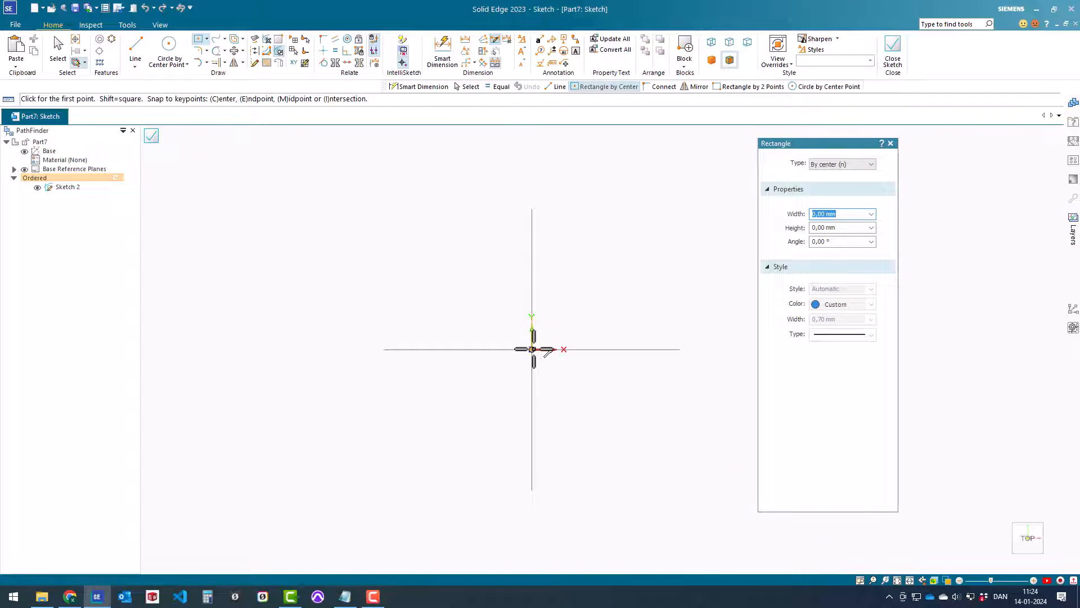
pyautogui.click(533, 350)
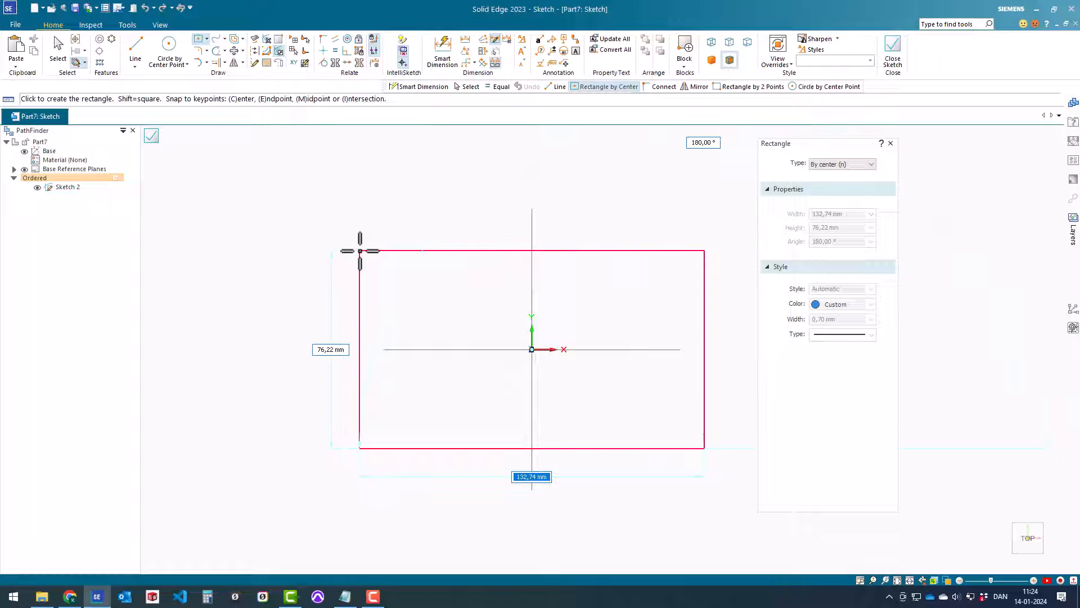
pyautogui.press('Tab')
pyautogui.write('10')
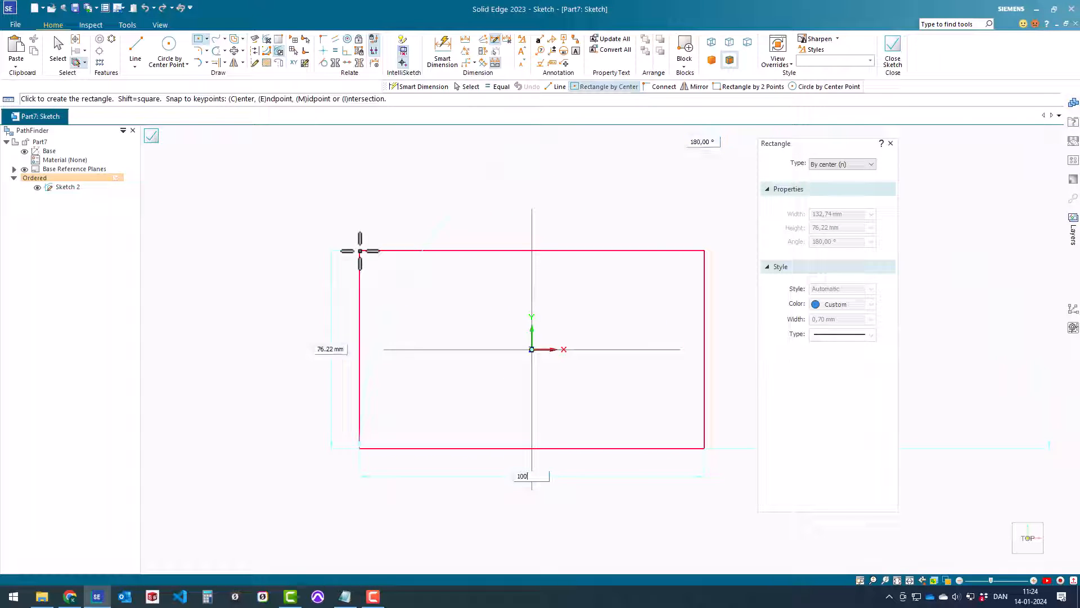
pyautogui.press('Tab')
pyautogui.write('60')
pyautogui.press('Tab')
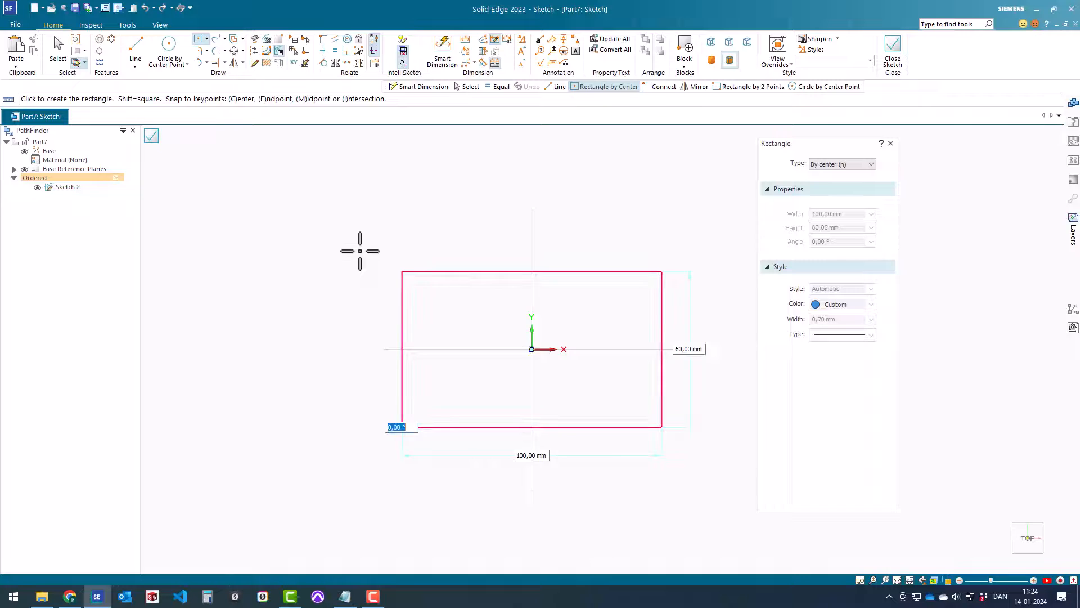
pyautogui.press('Return')
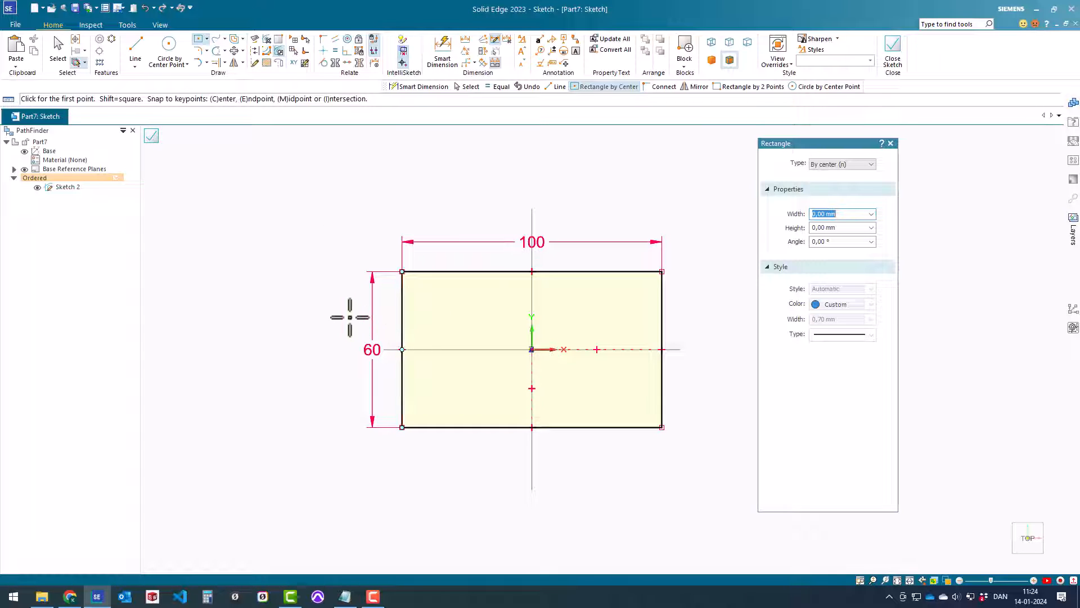
pyautogui.press('Escape')
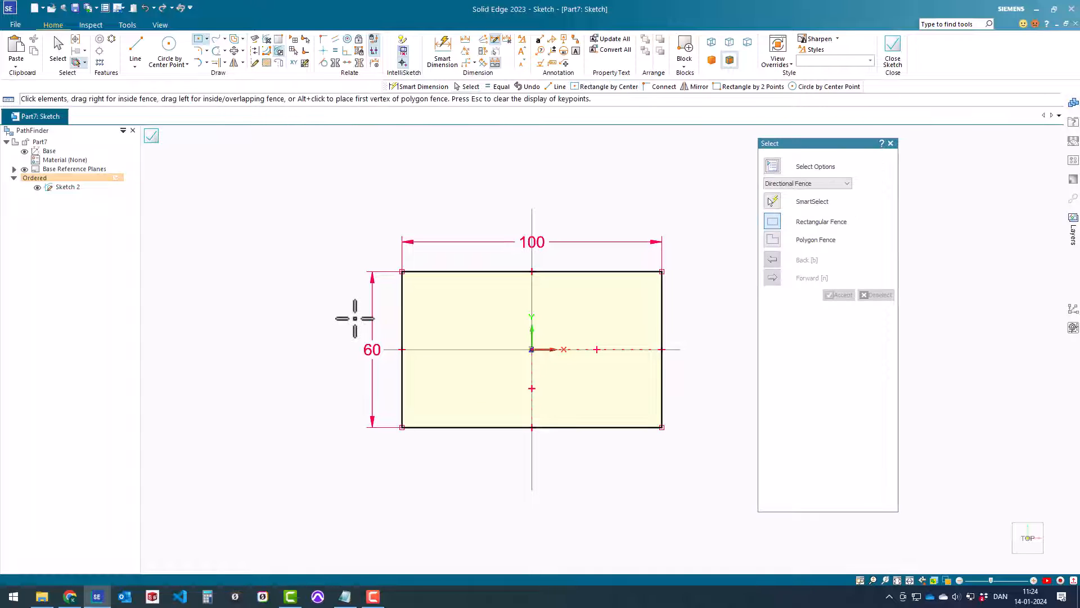
pyautogui.click(893, 50)
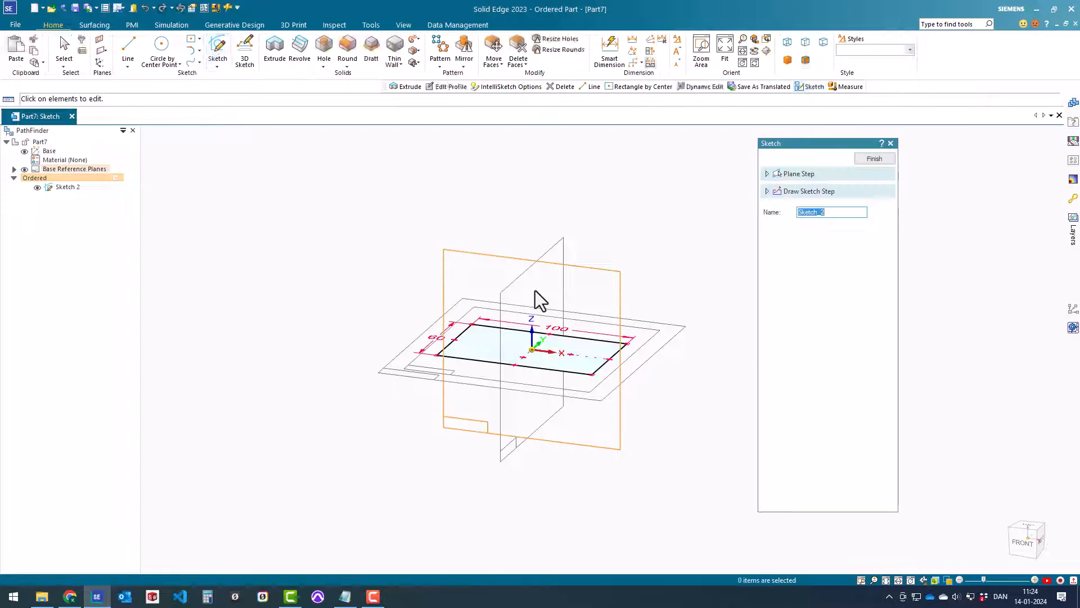
pyautogui.click(892, 158)
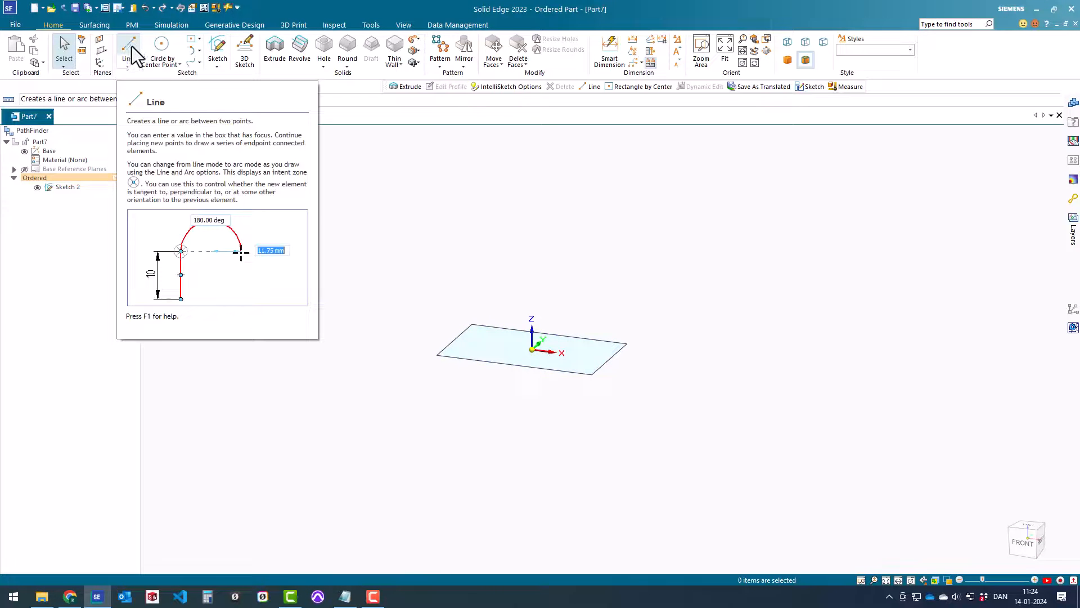
# Delete Sketch 2 containing the rectangle from the part.
pyautogui.click(63, 189)
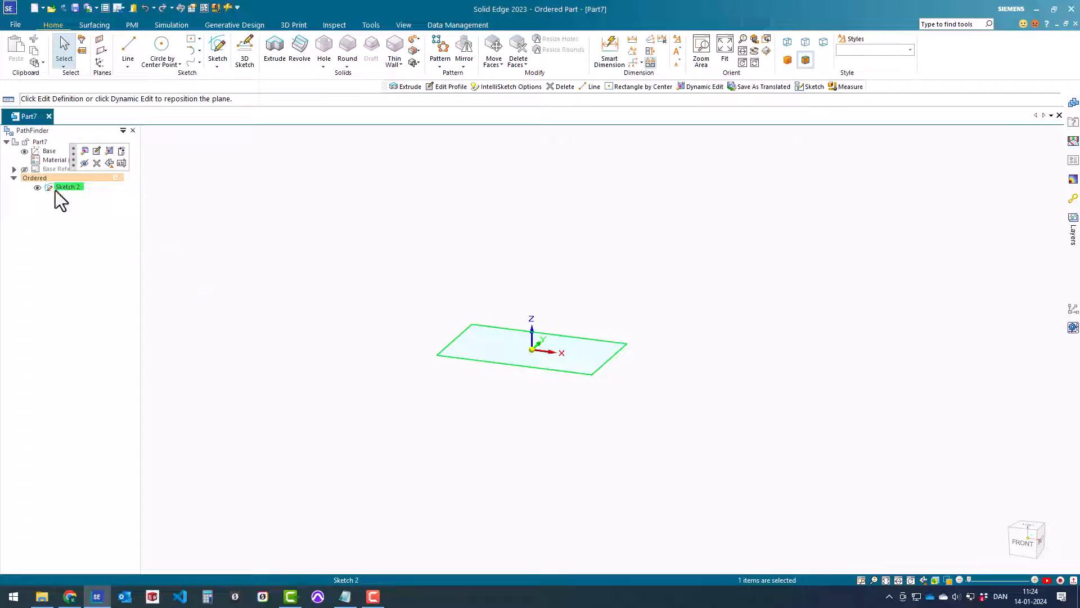
pyautogui.press('Delete')
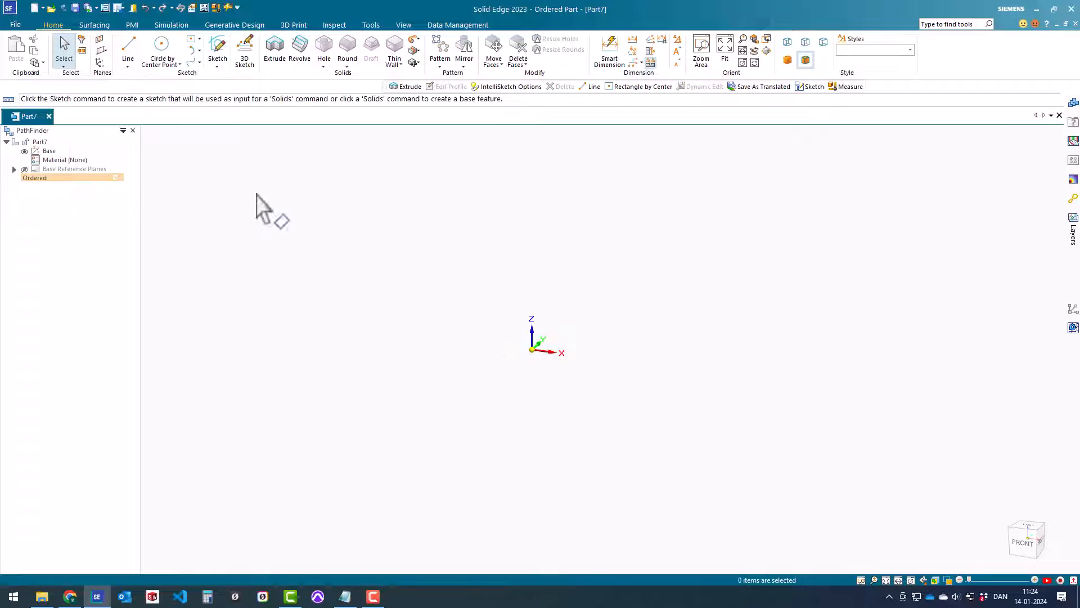
# Draw a closed five-sided line profile on the horizontal XY plane, with a vertical edge about 39 mm and an upper horizontal edge about 60 mm.
pyautogui.click(129, 47)
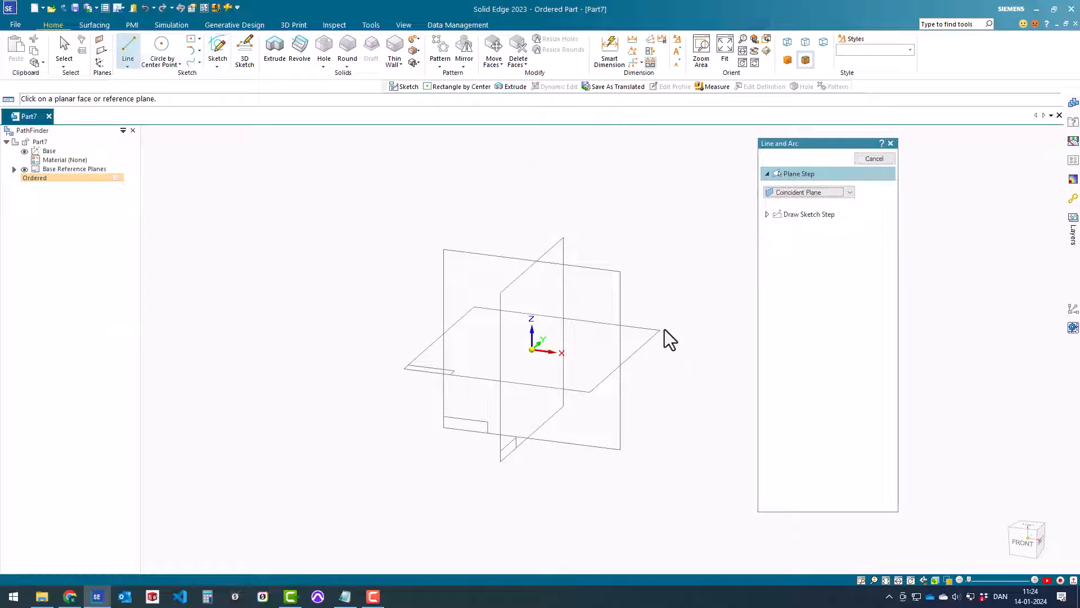
pyautogui.click(645, 347)
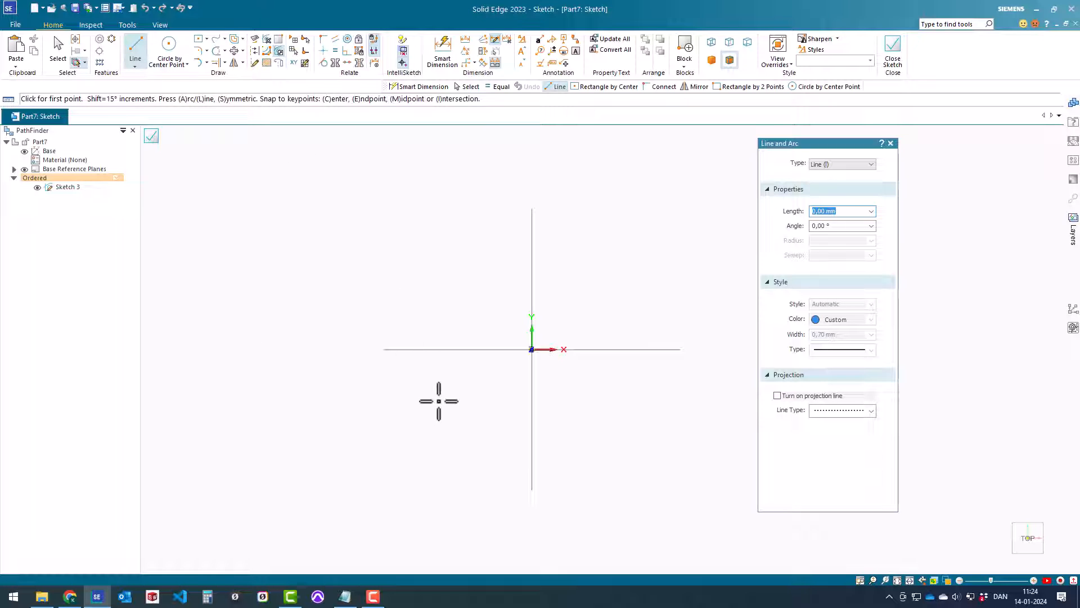
pyautogui.click(439, 381)
pyautogui.click(438, 299)
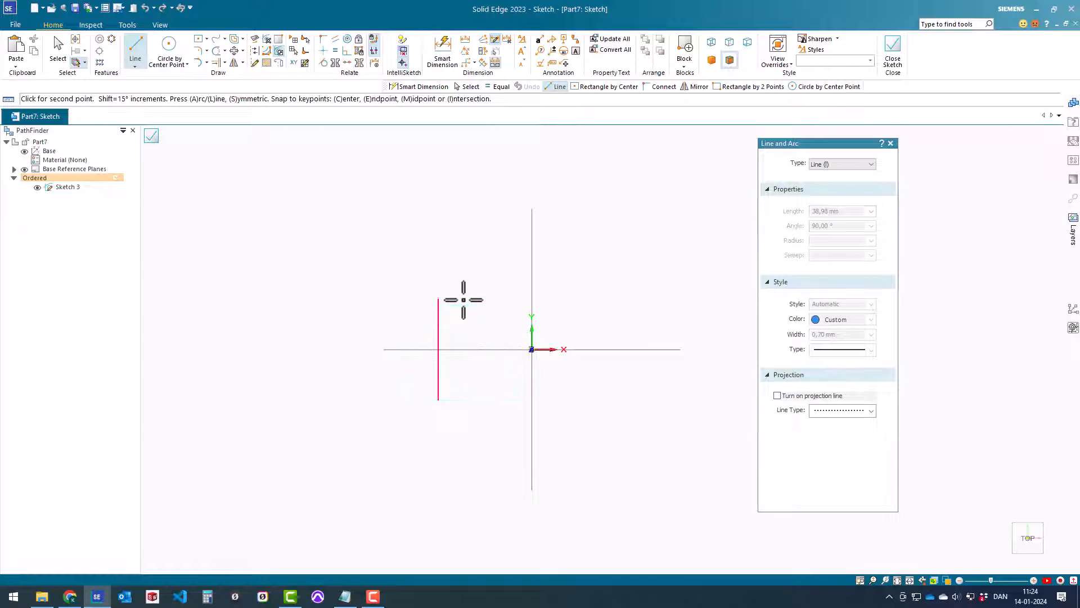
pyautogui.click(595, 298)
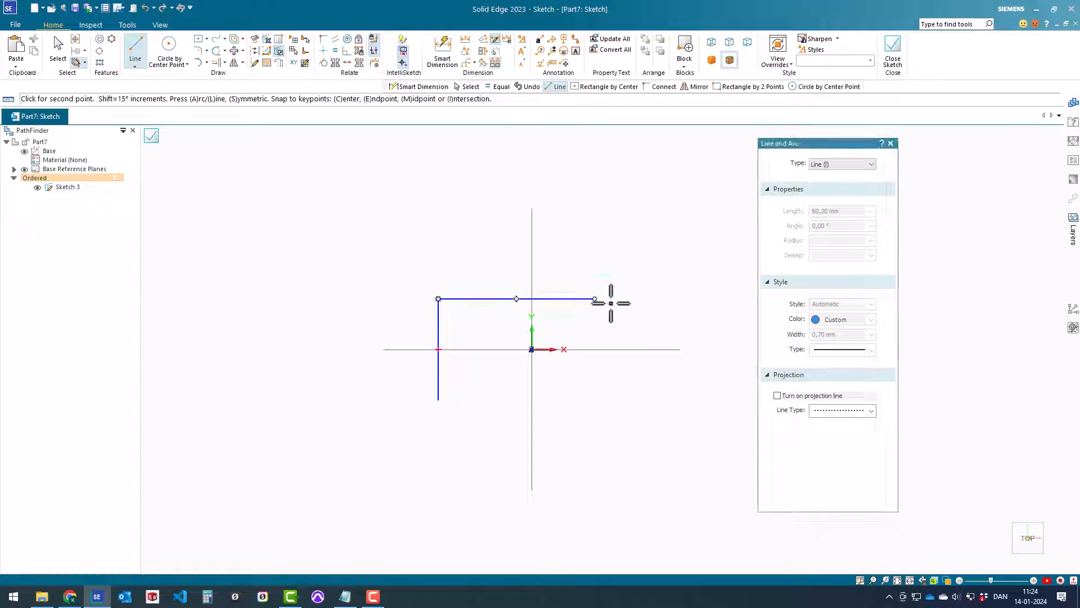
pyautogui.click(649, 337)
pyautogui.click(604, 438)
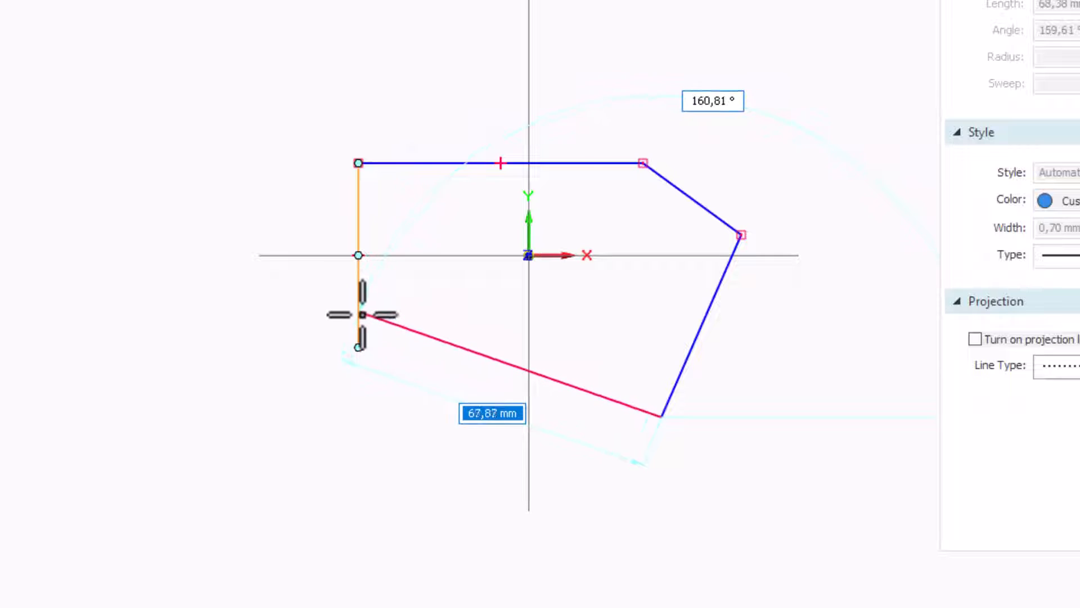
pyautogui.click(358, 348)
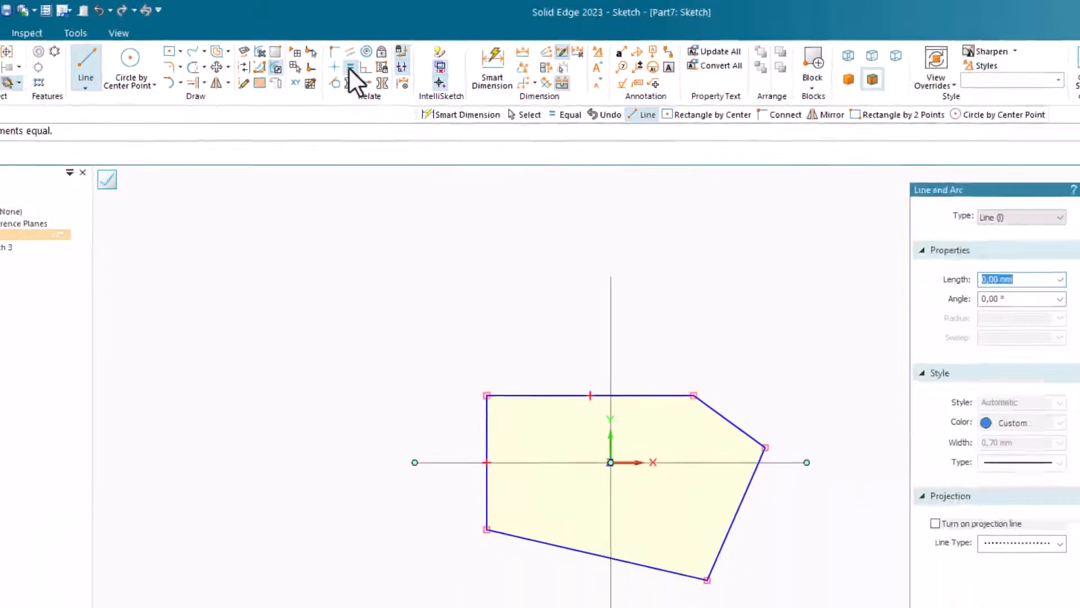
# Apply an Equal relation between the upper horizontal edge and the sloping lower edge of the profile.
pyautogui.click(350, 66)
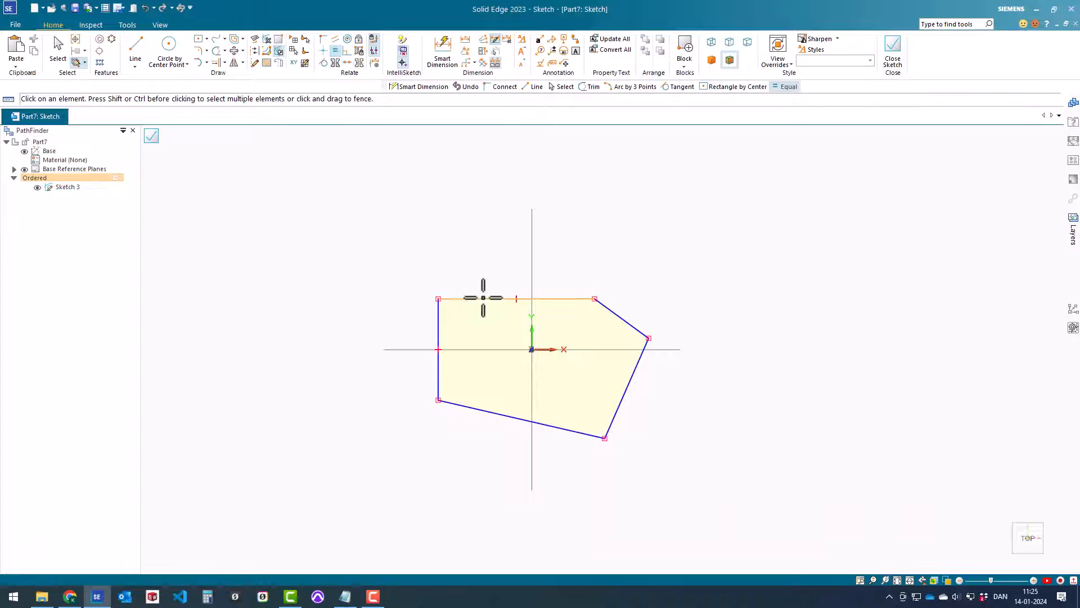
pyautogui.click(483, 299)
pyautogui.click(481, 409)
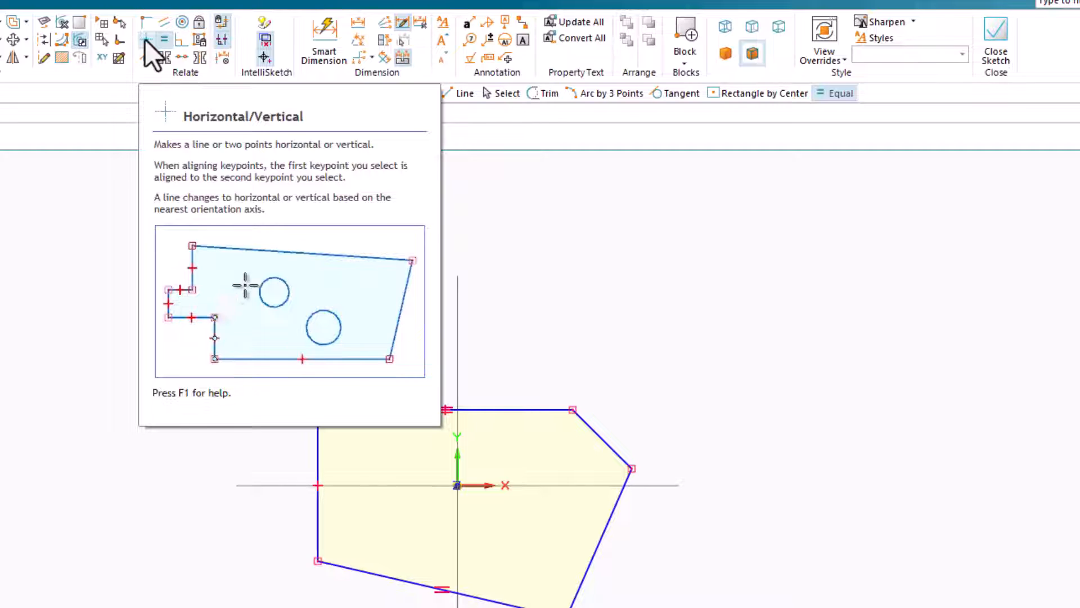
# Make the profile's sloping lower edge horizontal with a Horizontal/Vertical relation.
pyautogui.click(145, 39)
pyautogui.click(388, 574)
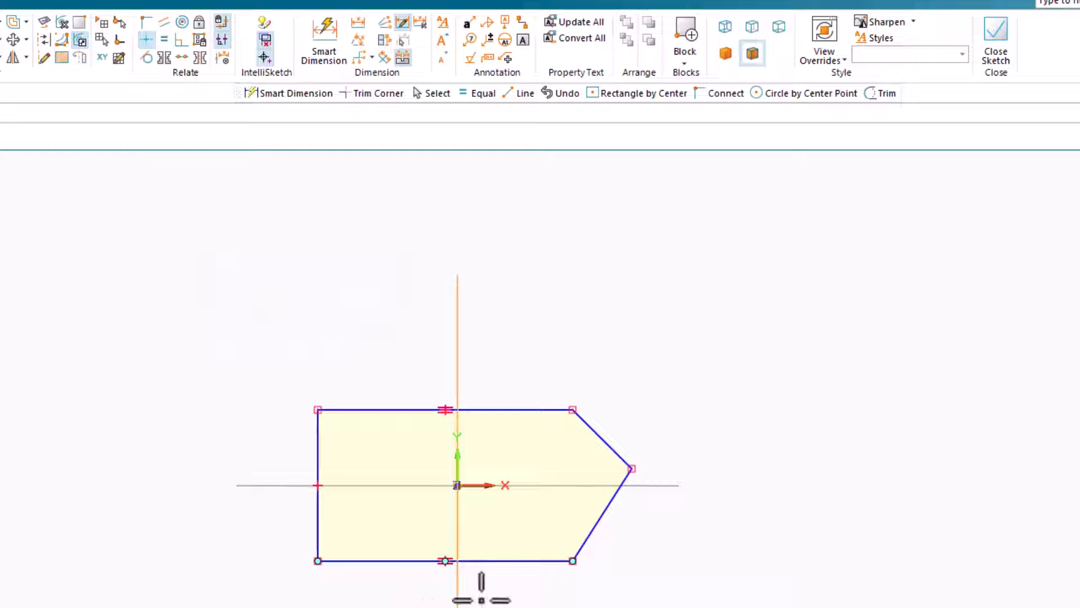
pyautogui.click(545, 409)
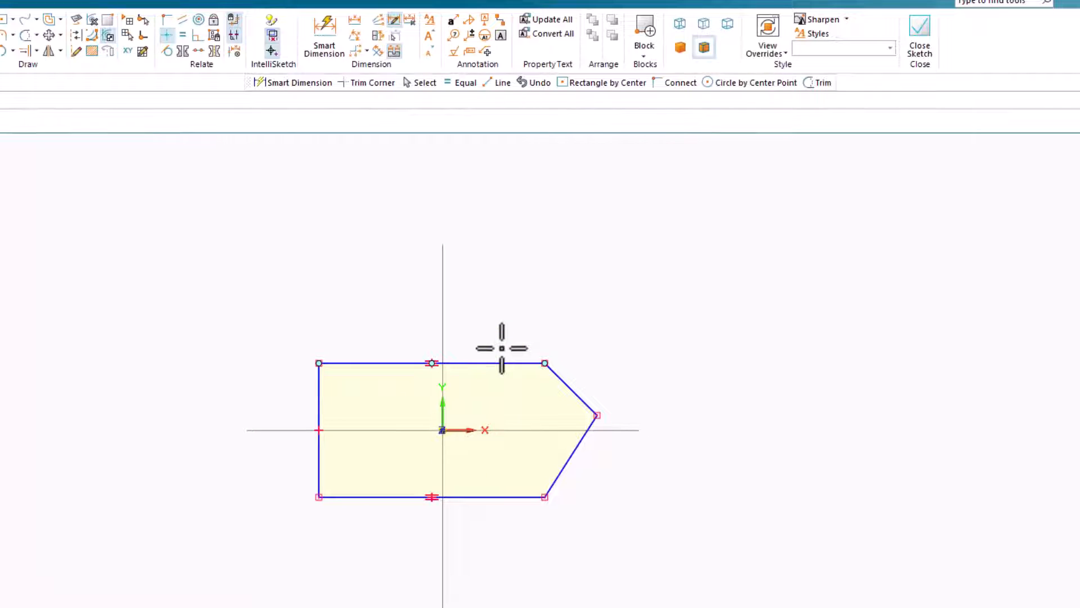
# Connect the midpoint of the profile's left vertical edge and its pointed right tip to the horizontal X axis.
pyautogui.press('Escape')
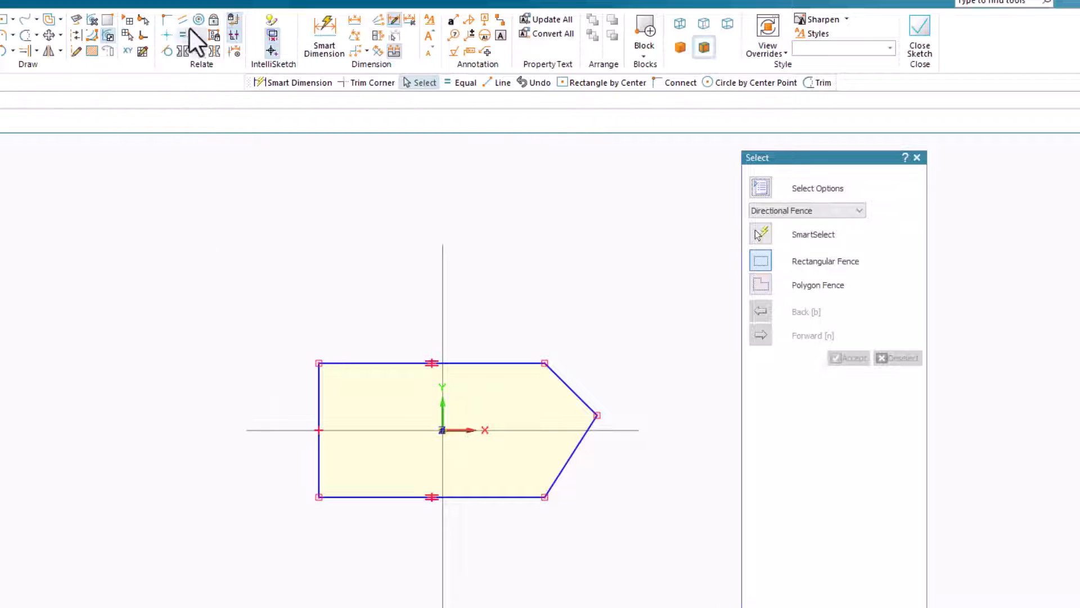
pyautogui.click(167, 20)
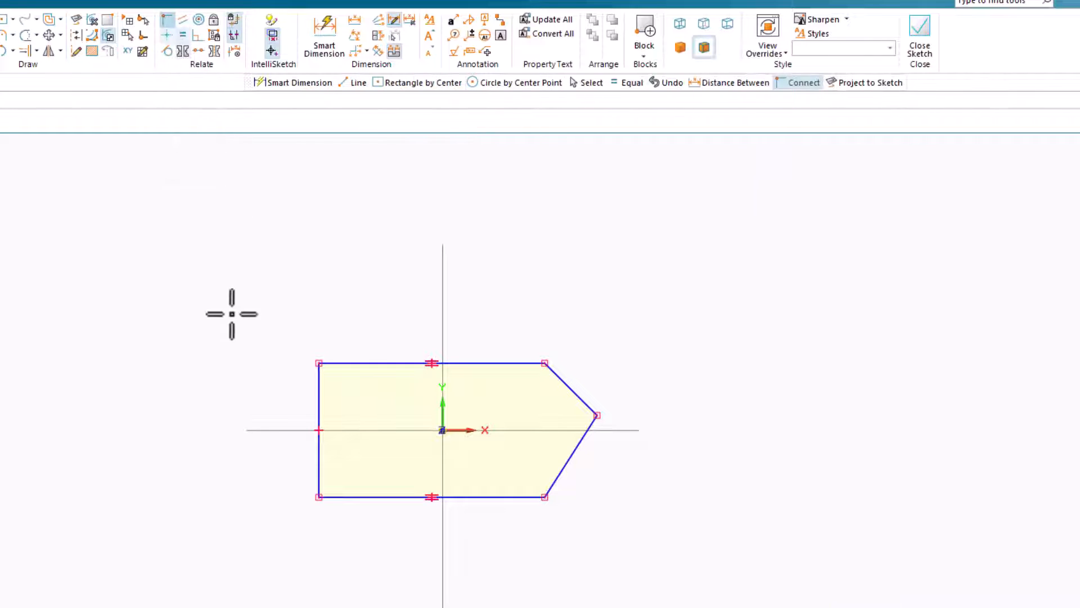
pyautogui.click(319, 431)
pyautogui.click(273, 430)
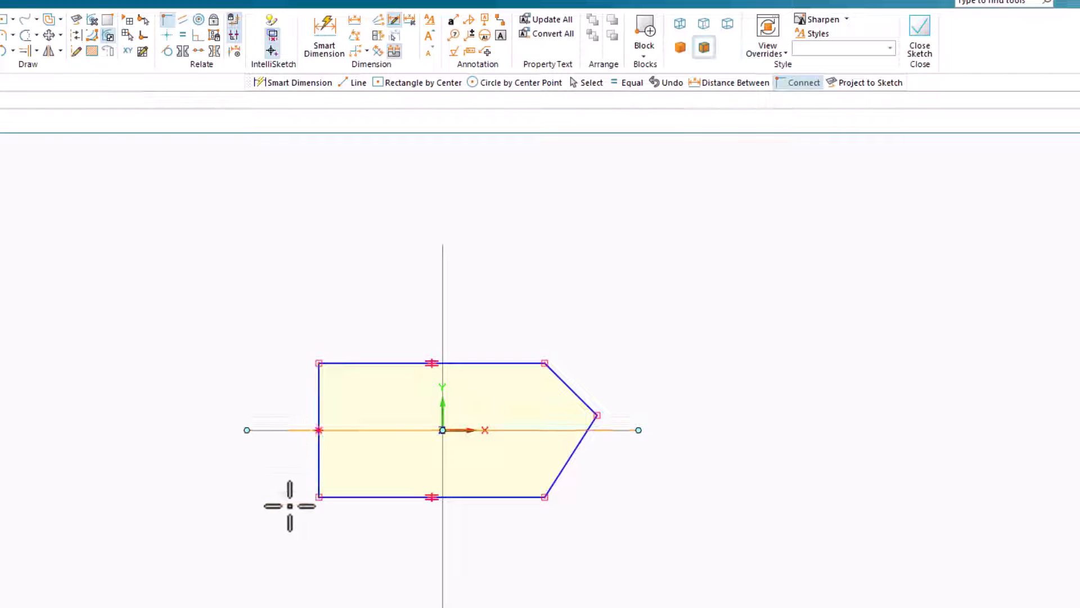
pyautogui.click(598, 415)
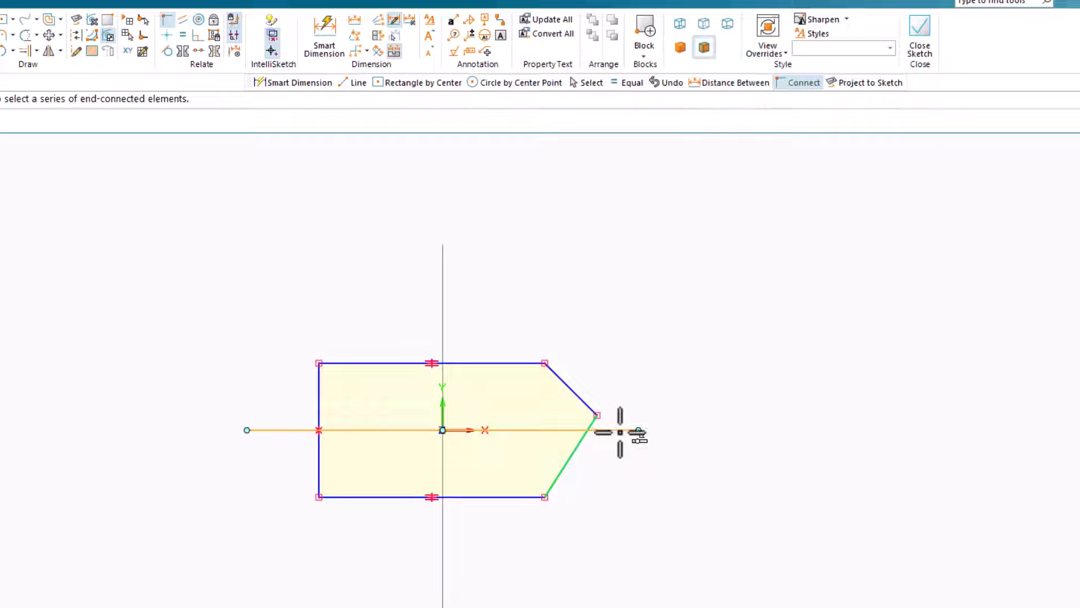
pyautogui.click(621, 431)
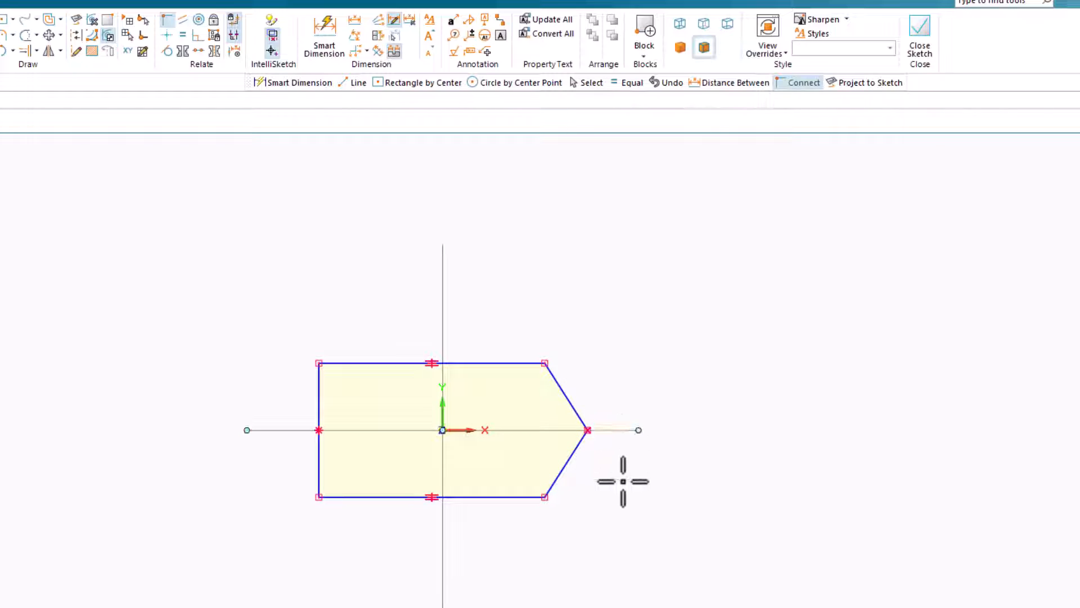
pyautogui.press('Escape')
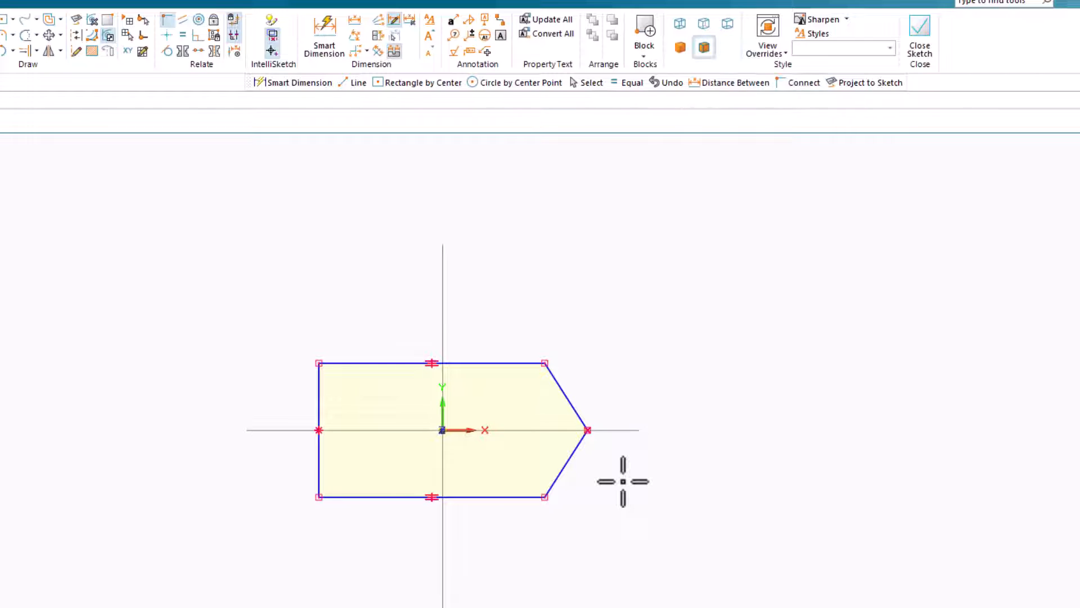
# Test the profile's remaining freedom by moving its left vertical edge and upper left corner.
pyautogui.click(313, 388)
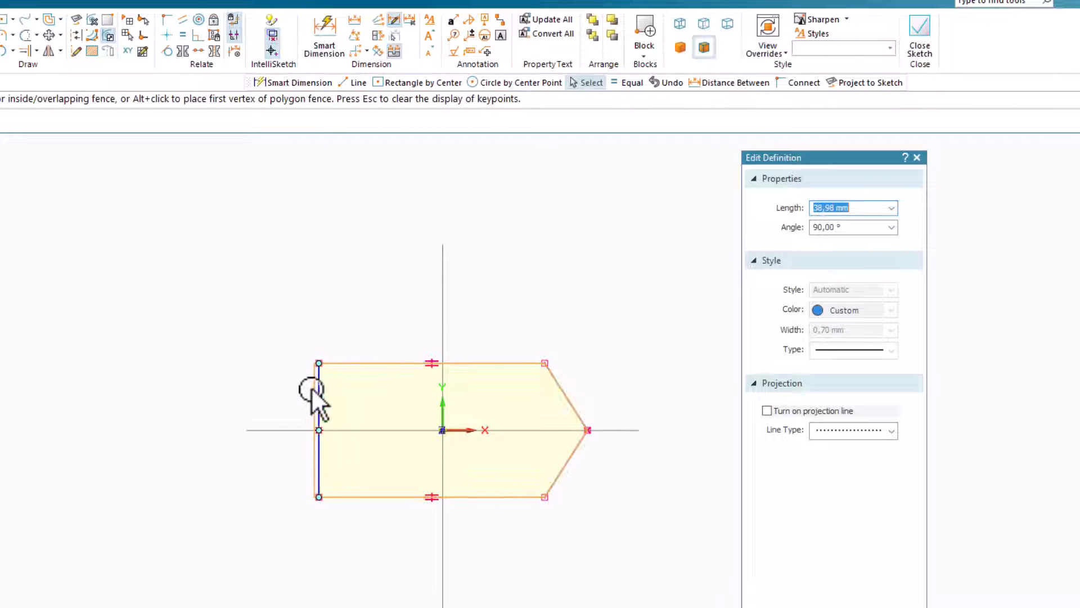
pyautogui.moveTo(313, 394); pyautogui.dragTo(333, 354)
pyautogui.click(315, 364)
pyautogui.click(304, 160)
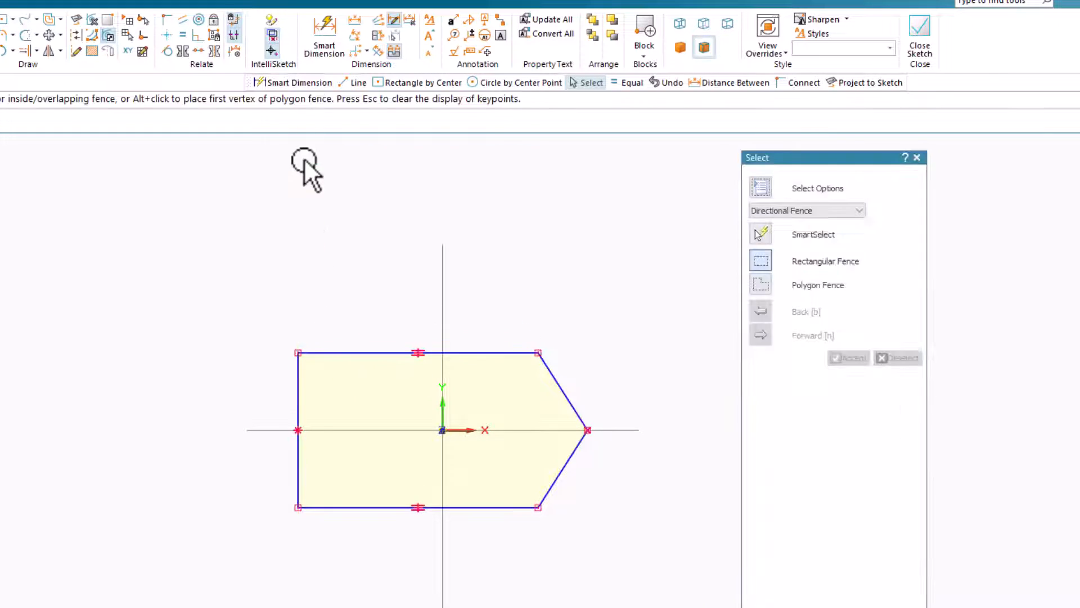
# Dimension the profile's left vertical edge with Smart Dimension and set it to 40 mm.
pyautogui.click(325, 34)
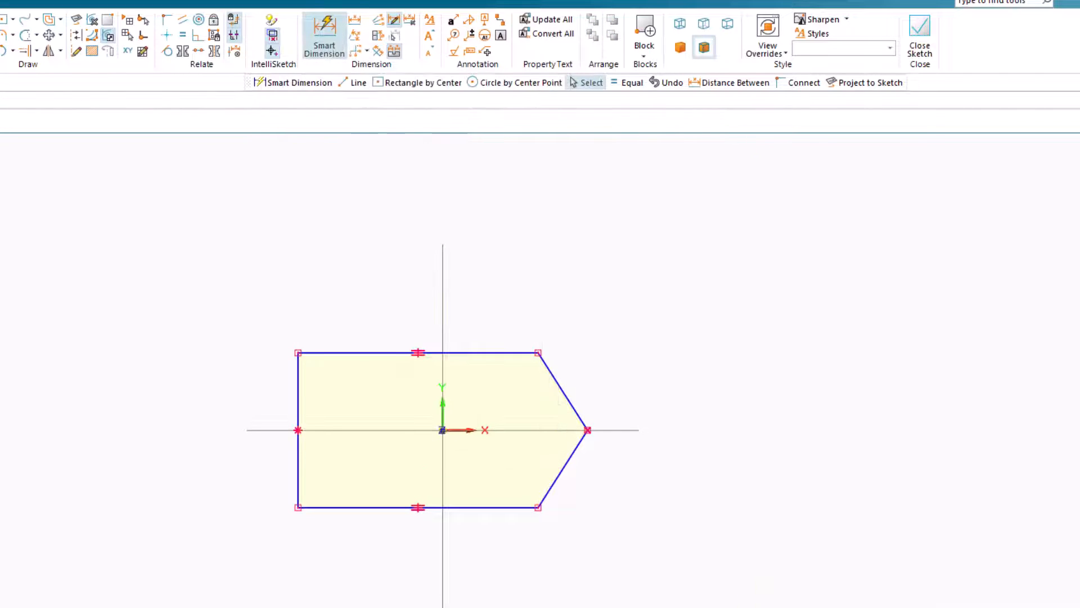
pyautogui.click(299, 391)
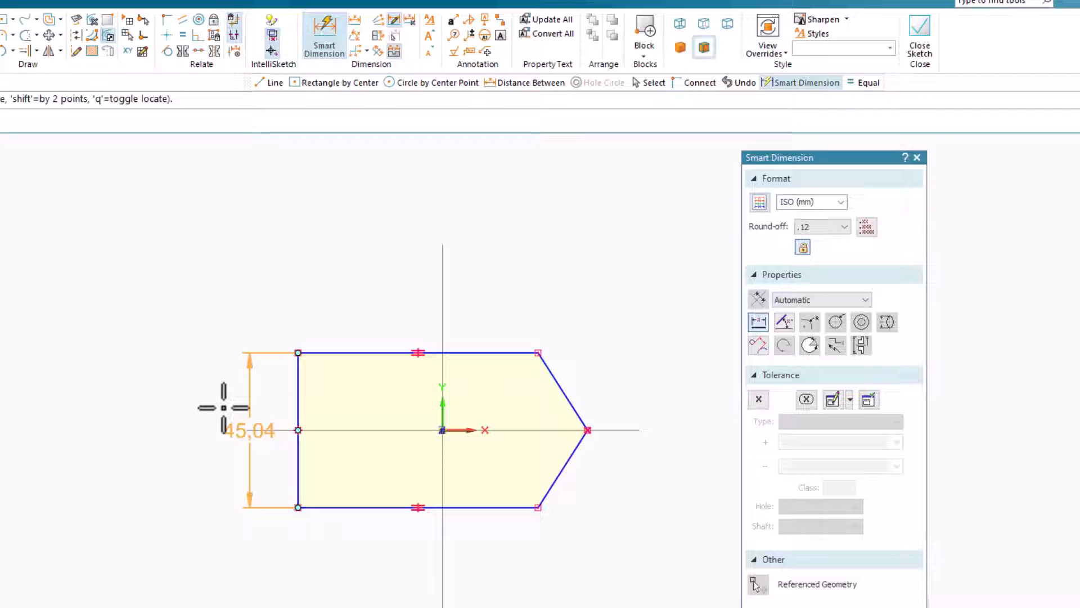
pyautogui.click(181, 411)
pyautogui.press('Return')
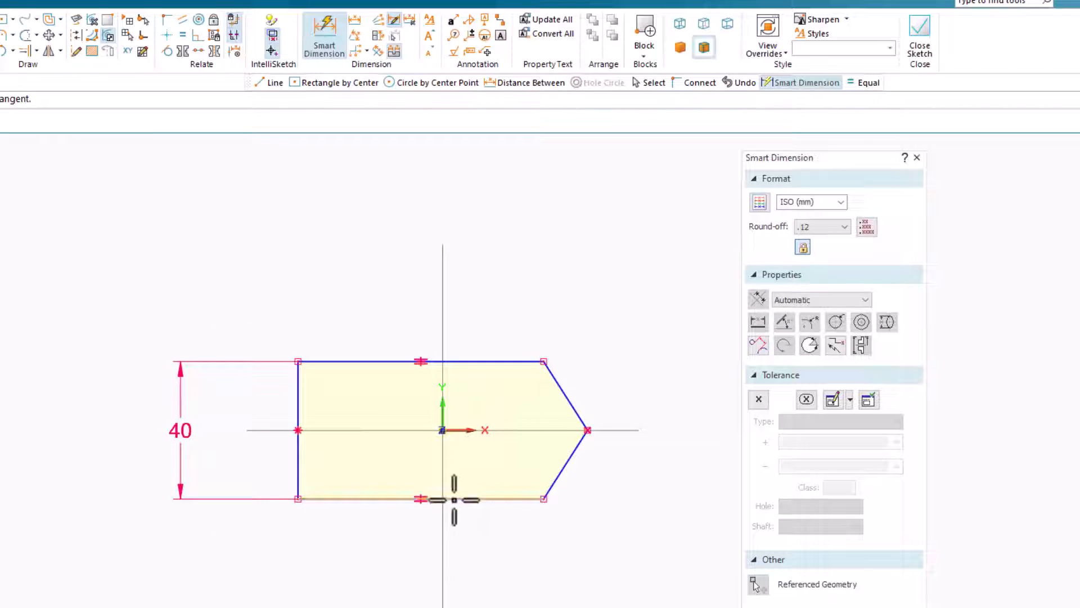
# Dimension the overall length from the left vertical edge to the pointed tip and set it to 80 mm.
pyautogui.click(300, 465)
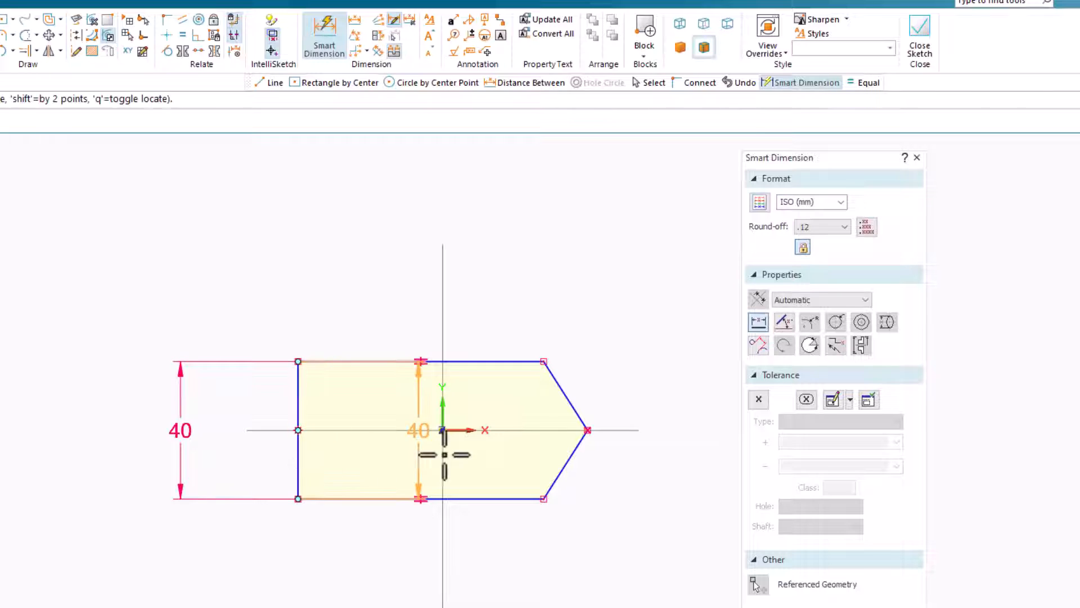
pyautogui.click(587, 431)
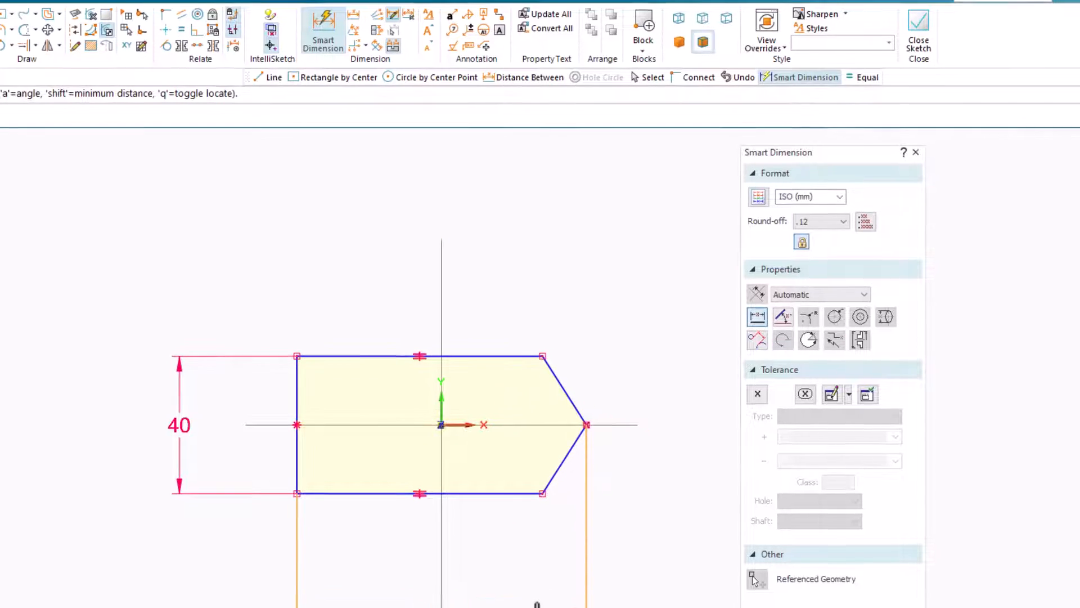
pyautogui.click(539, 605)
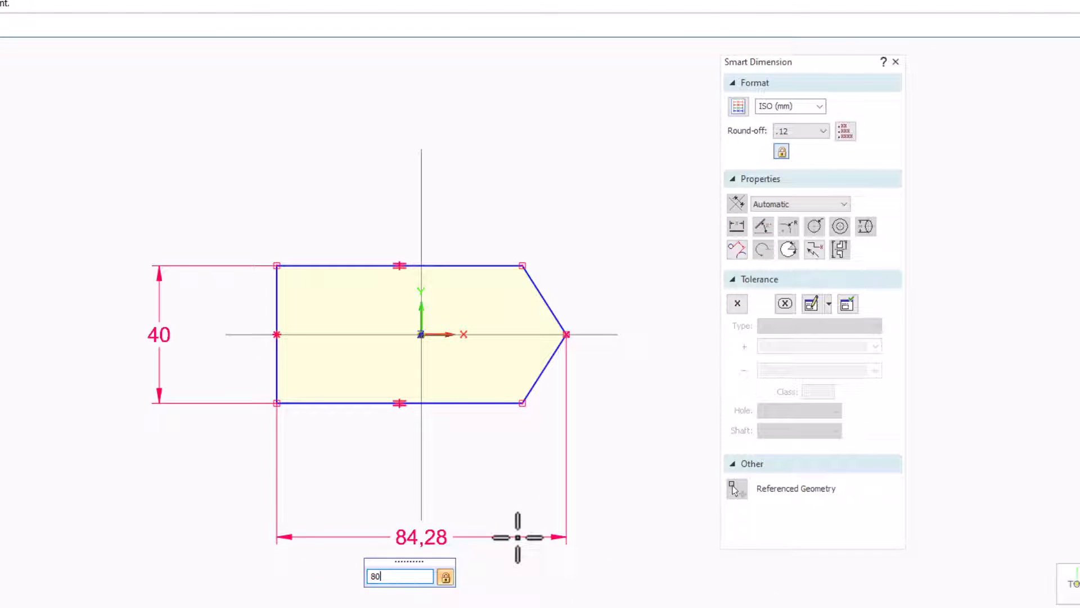
pyautogui.press('Return')
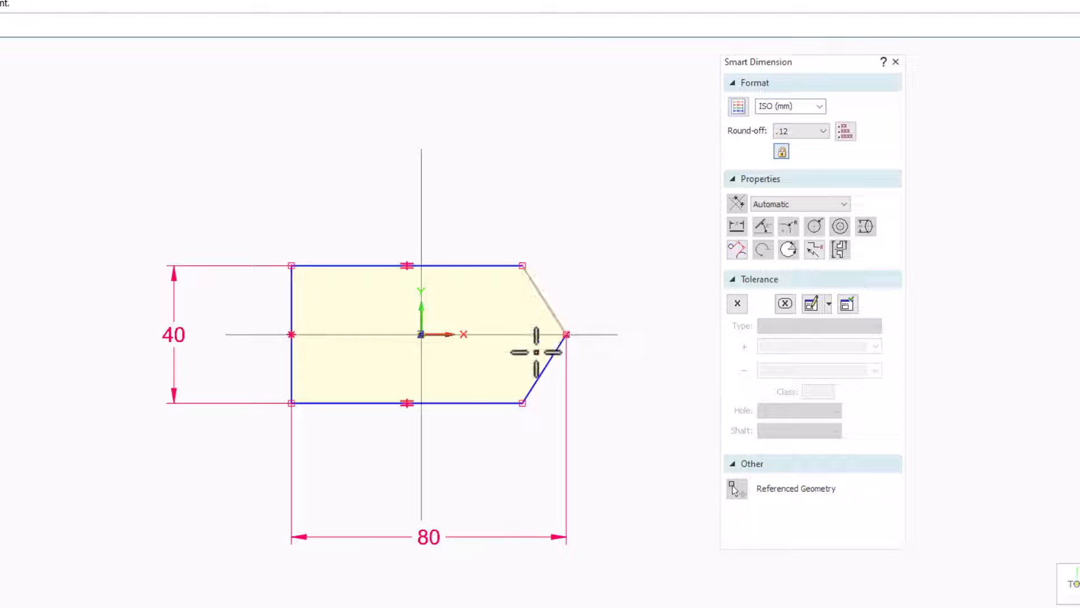
# Dimension the profile's upper horizontal edge above the sketch and set it to 65 mm.
pyautogui.click(482, 266)
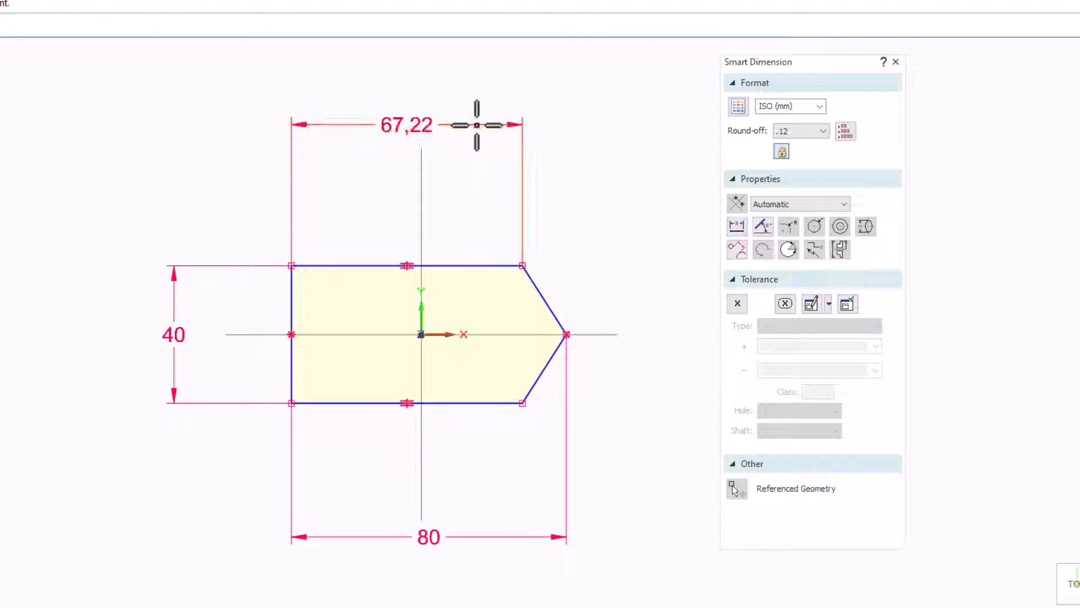
pyautogui.click(478, 124)
pyautogui.press('Return')
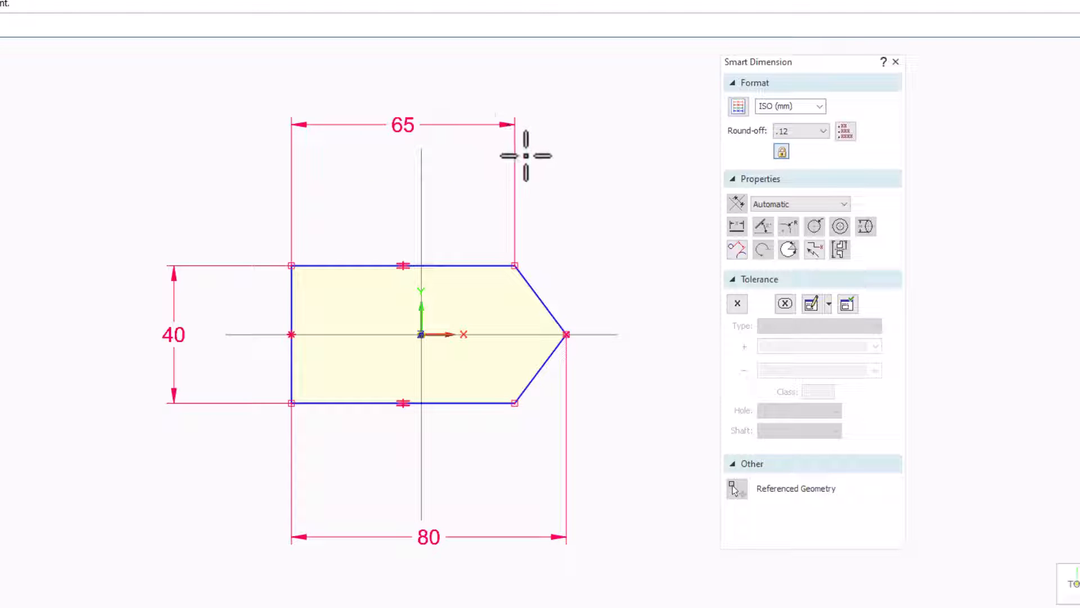
pyautogui.click(337, 265)
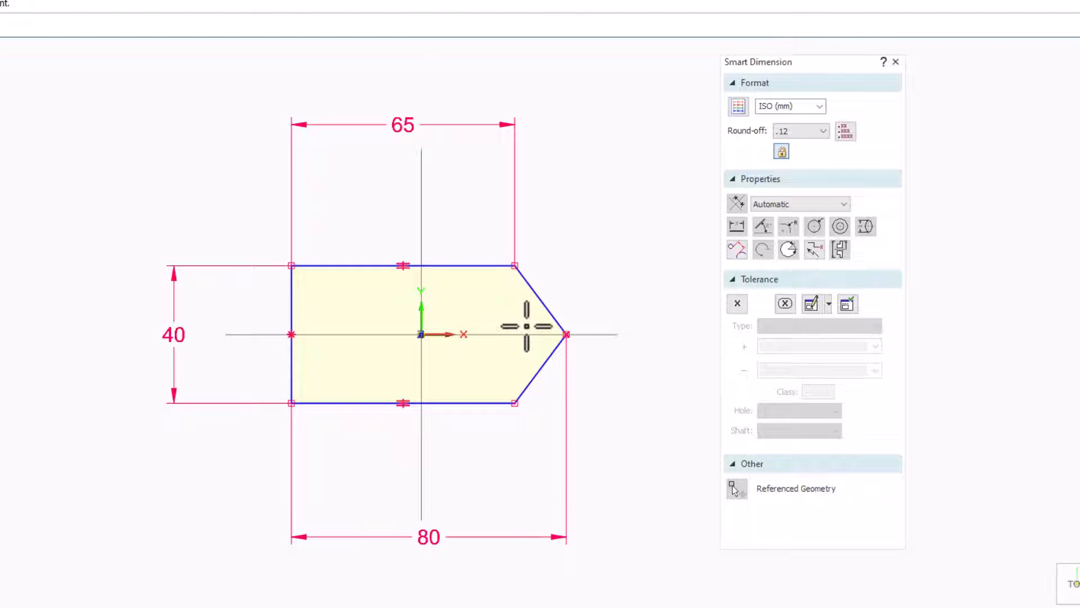
pyautogui.press('Escape')
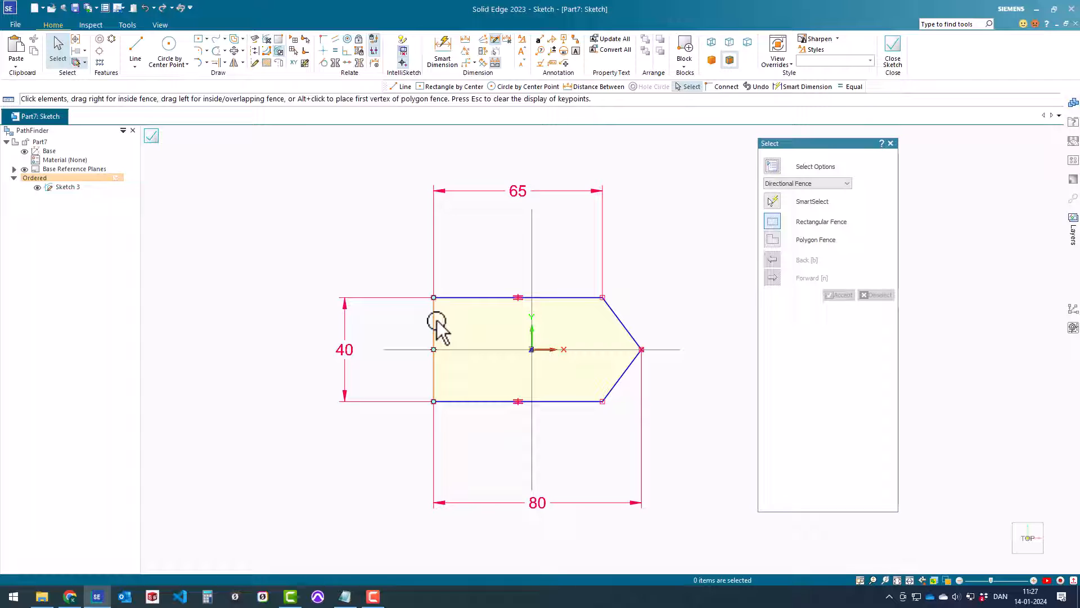
# Test the dimensioned profile's remaining freedom by shifting its left edge, upper edge and upper left corner.
pyautogui.moveTo(437, 326)
pyautogui.mouseDown()
pyautogui.moveTo(352, 329)
pyautogui.moveTo(467, 318)
pyautogui.moveTo(503, 329)
pyautogui.moveTo(289, 322)
pyautogui.moveTo(408, 326)
pyautogui.moveTo(386, 342)
pyautogui.moveTo(386, 330)
pyautogui.mouseUp()
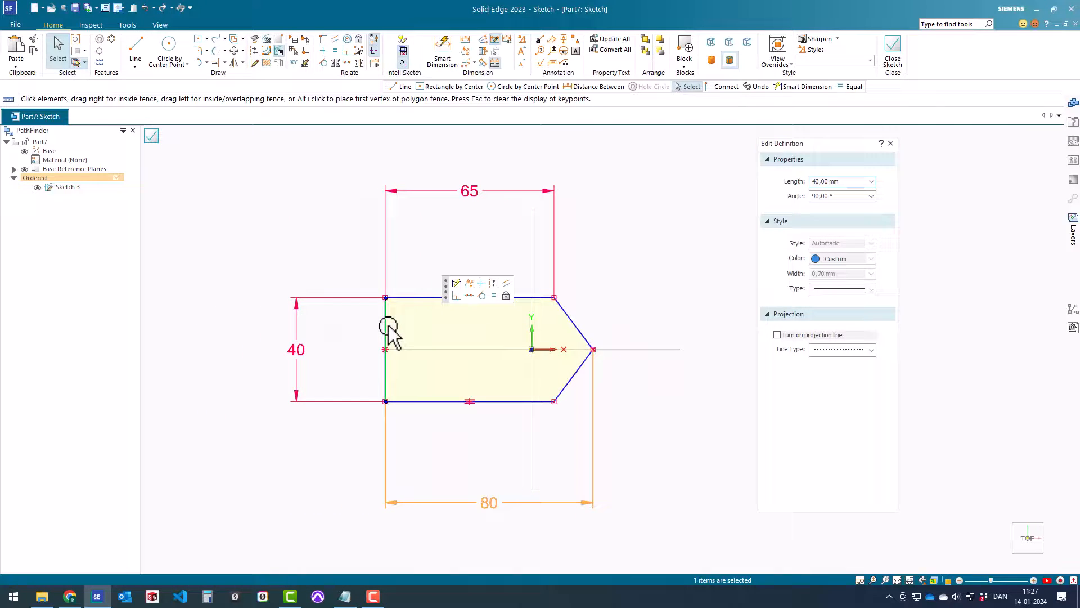
pyautogui.click(419, 297)
pyautogui.click(418, 299)
pyautogui.moveTo(418, 297)
pyautogui.mouseDown()
pyautogui.moveTo(424, 274)
pyautogui.moveTo(437, 293)
pyautogui.moveTo(426, 273)
pyautogui.mouseUp()
pyautogui.click(408, 266)
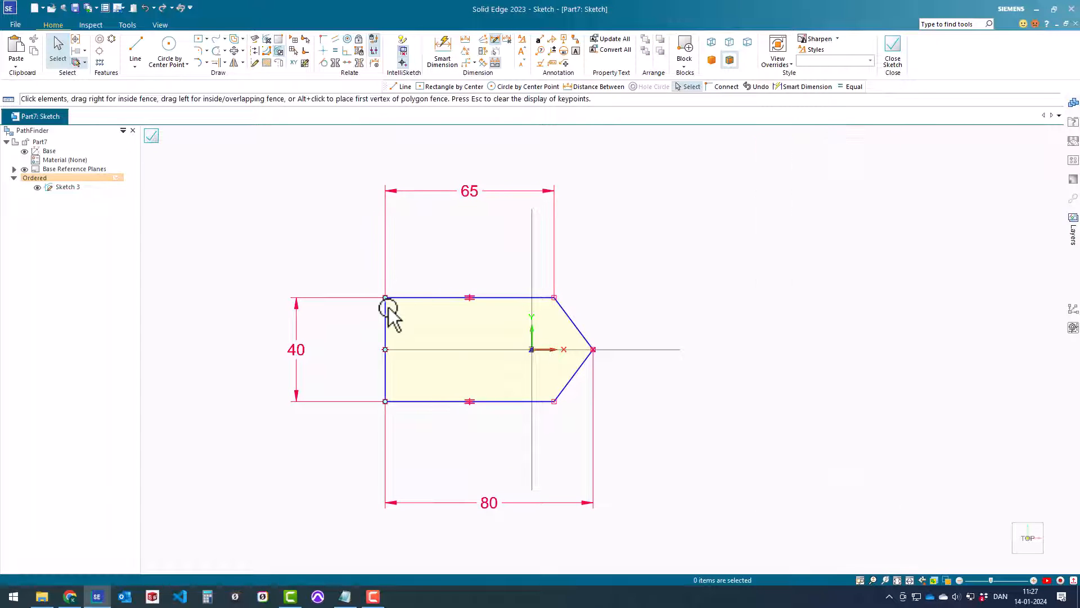
pyautogui.click(386, 299)
pyautogui.moveTo(386, 296)
pyautogui.mouseDown()
pyautogui.moveTo(366, 272)
pyautogui.moveTo(366, 284)
pyautogui.moveTo(397, 289)
pyautogui.moveTo(378, 290)
pyautogui.mouseUp()
pyautogui.click(651, 234)
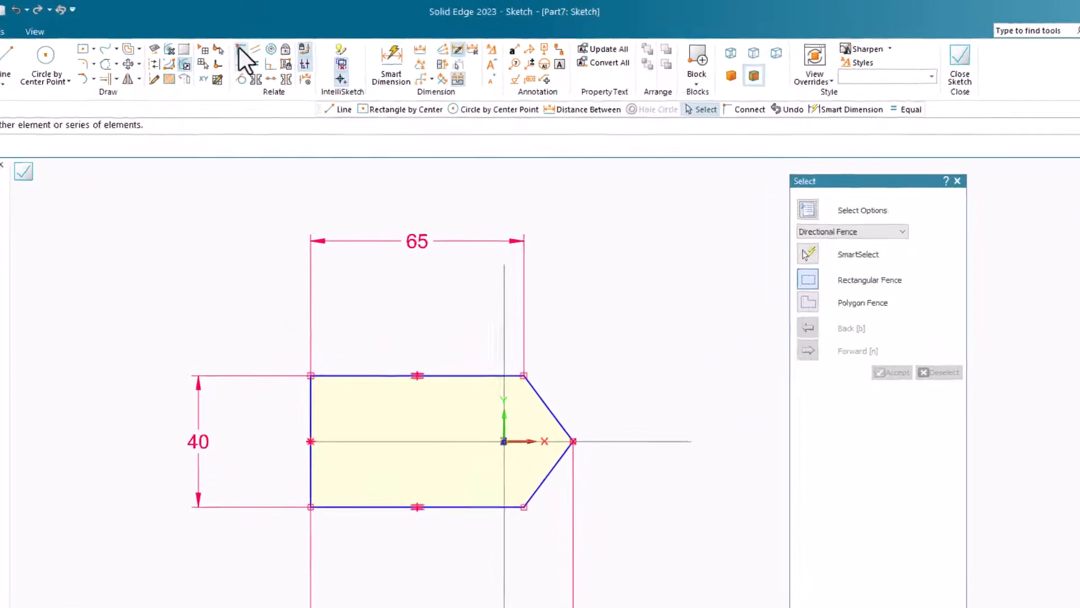
# Connect the midpoint of the profile's upper horizontal edge to the vertical Y axis.
pyautogui.click(178, 60)
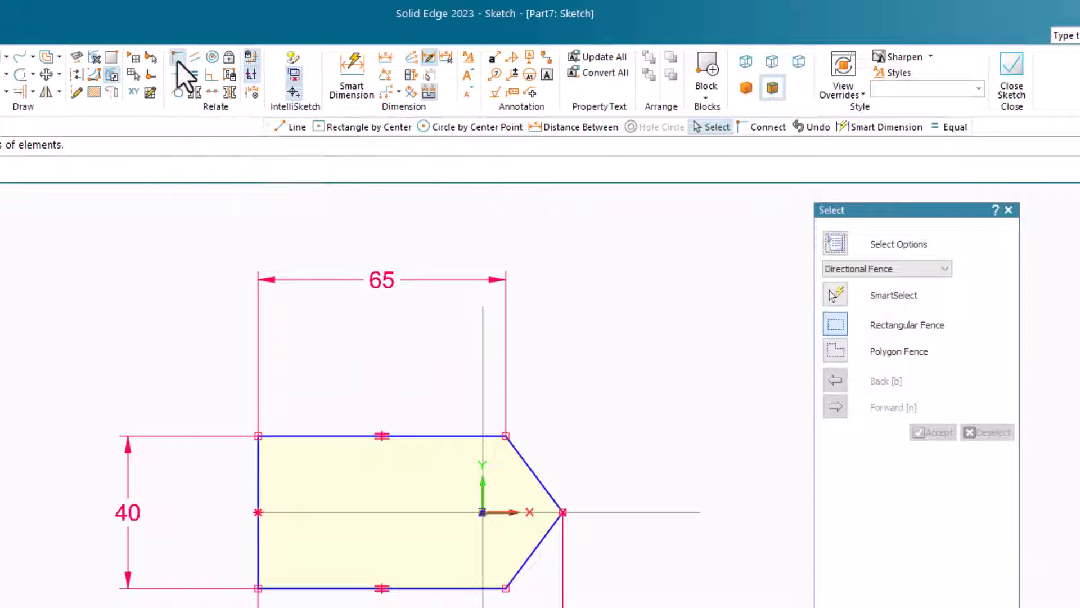
pyautogui.click(385, 436)
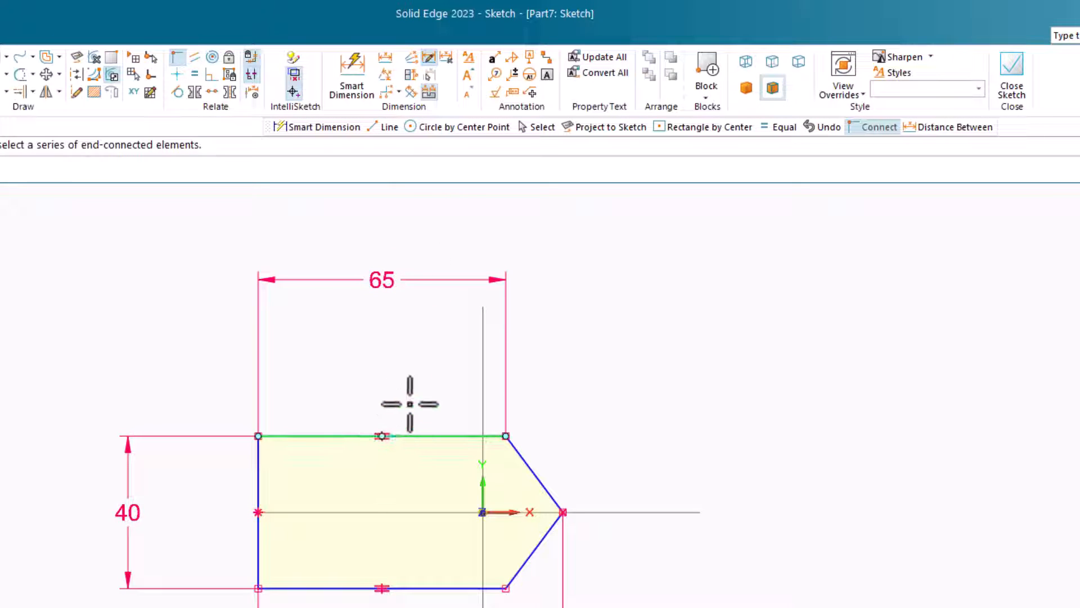
pyautogui.click(481, 356)
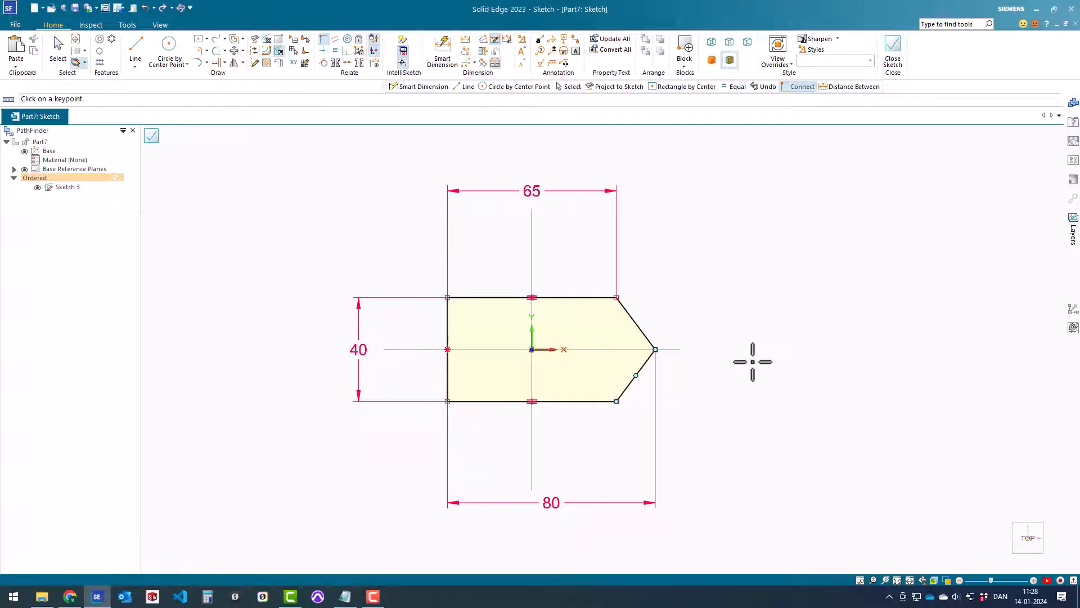
pyautogui.press('Escape')
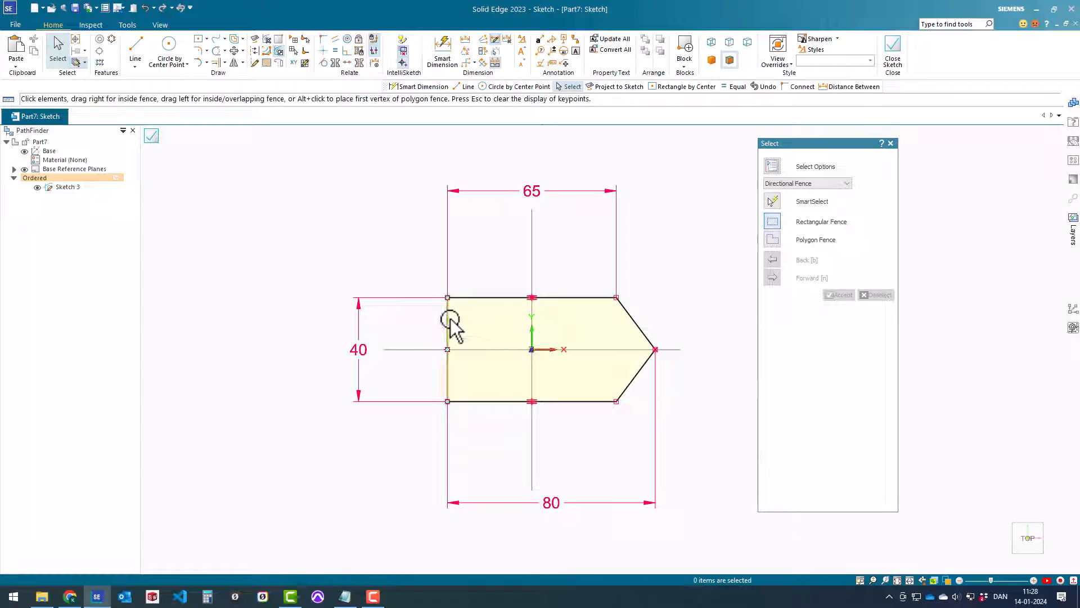
# Check that the profile is fully constrained by trying to move its left edge, upper edge and corner.
pyautogui.click(448, 329)
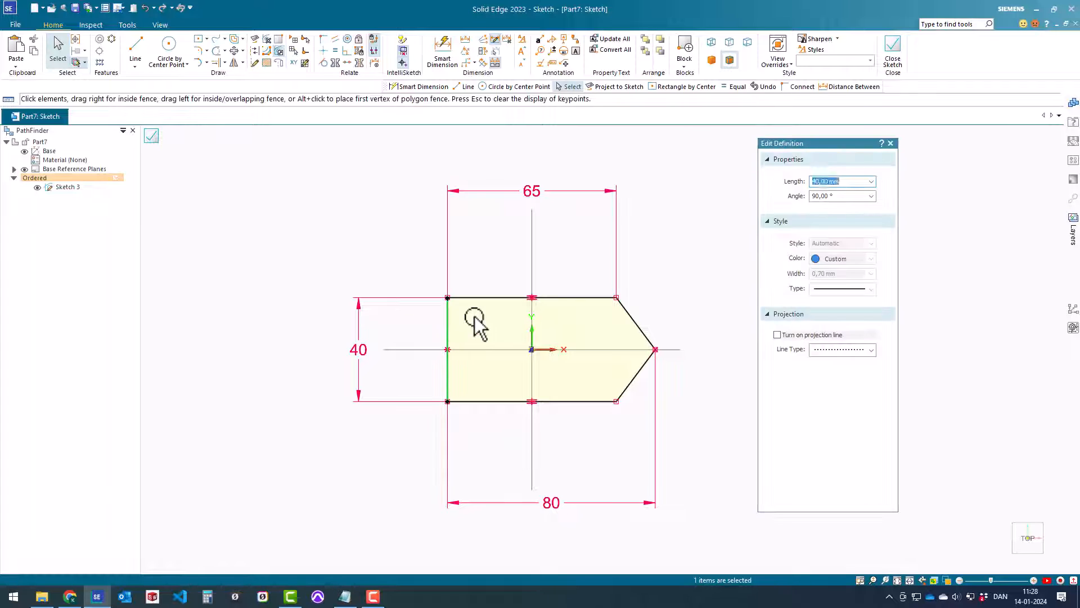
pyautogui.click(570, 300)
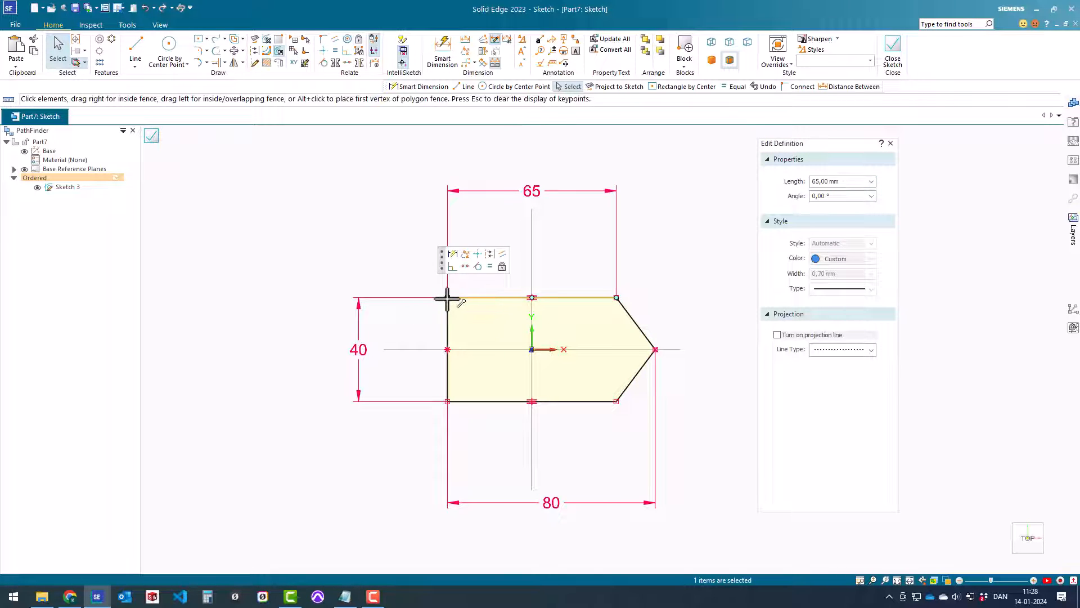
pyautogui.moveTo(448, 299); pyautogui.dragTo(450, 305)
pyautogui.moveTo(418, 266); pyautogui.dragTo(382, 265)
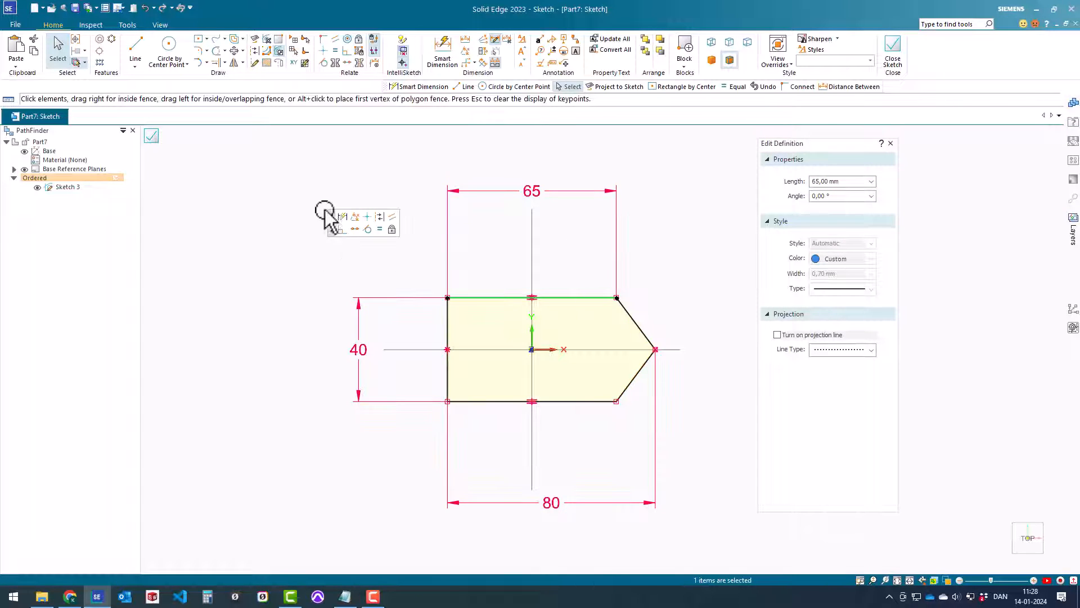
pyautogui.click(281, 166)
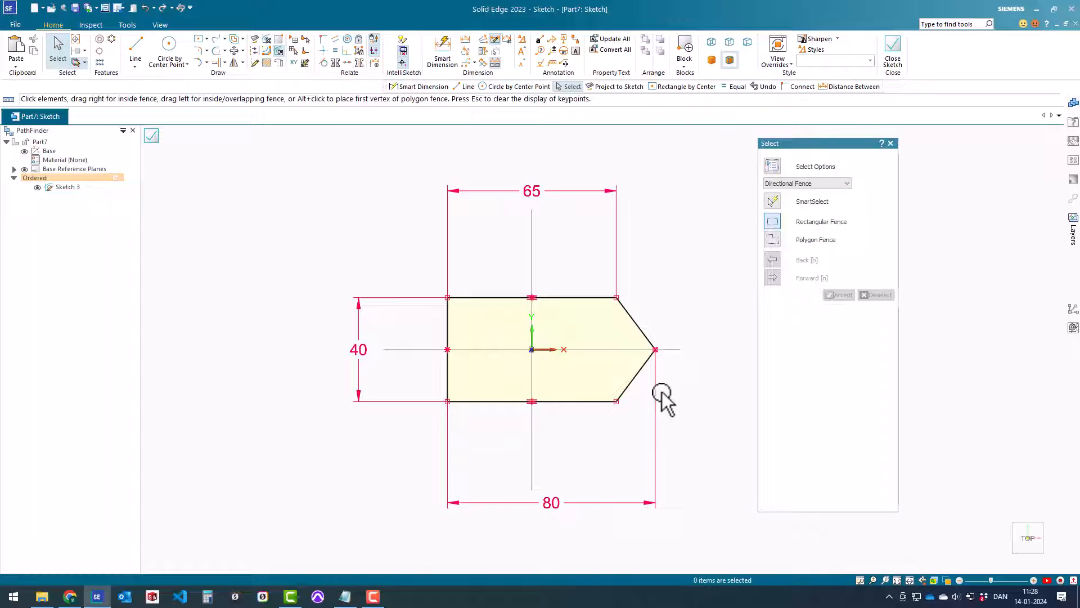
# Shift the 80 mm overall length dimension slightly farther below the profile.
pyautogui.click(610, 503)
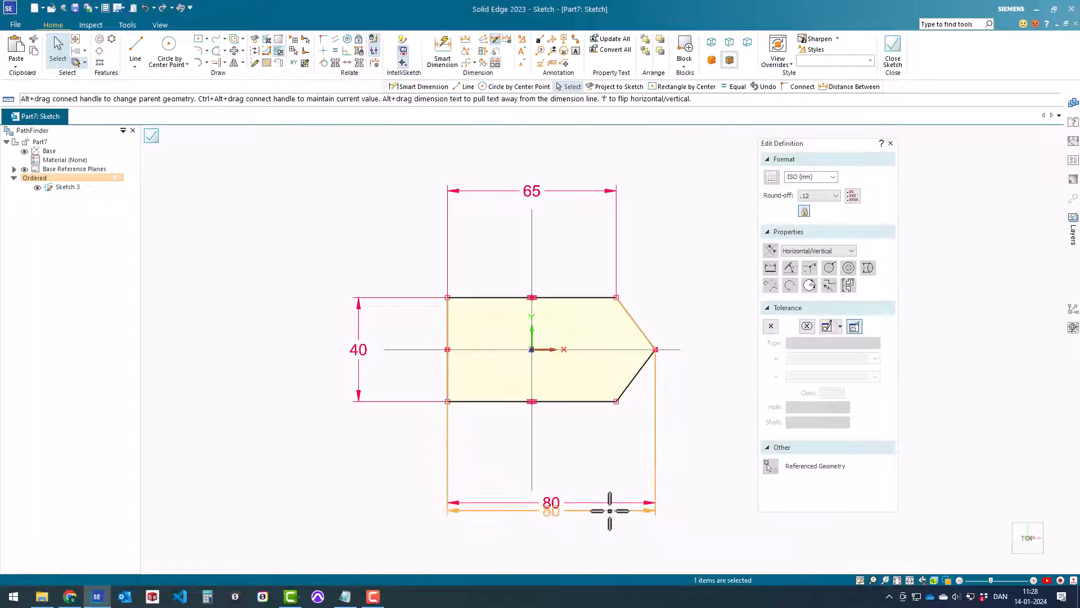
pyautogui.moveTo(610, 511); pyautogui.dragTo(610, 510)
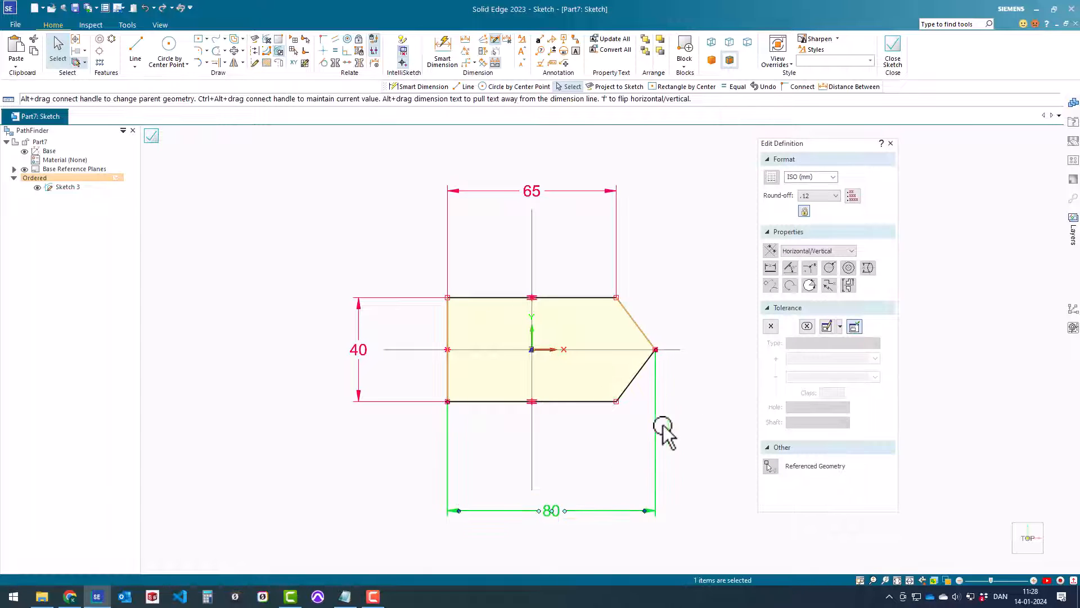
pyautogui.click(713, 414)
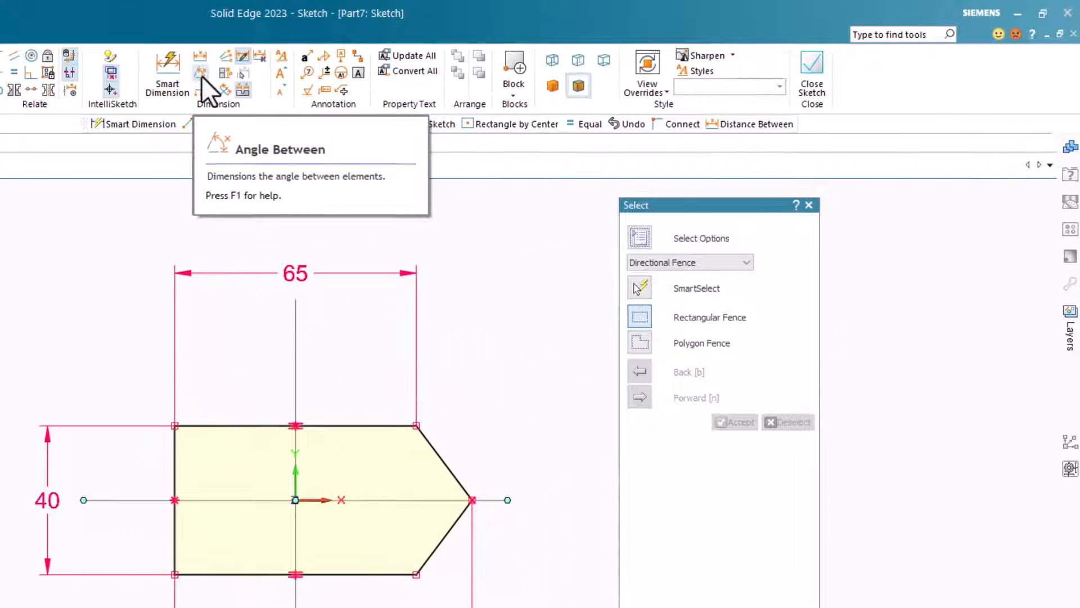
# Add an angle dimension between the two slanted edges at the profile's tip, placing its text inside the profile.
pyautogui.click(201, 76)
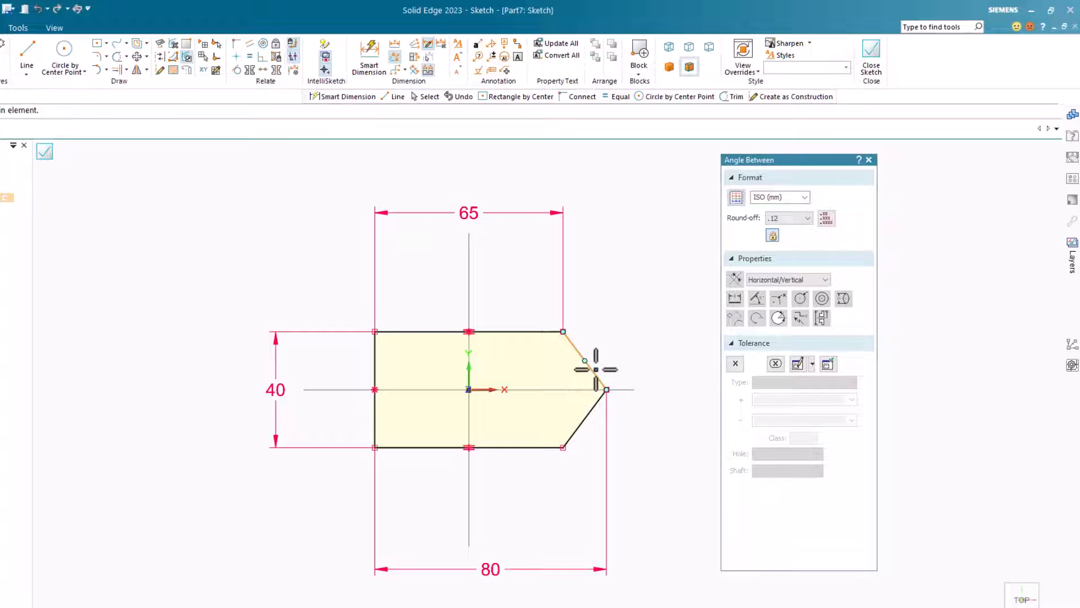
pyautogui.click(595, 368)
pyautogui.click(601, 397)
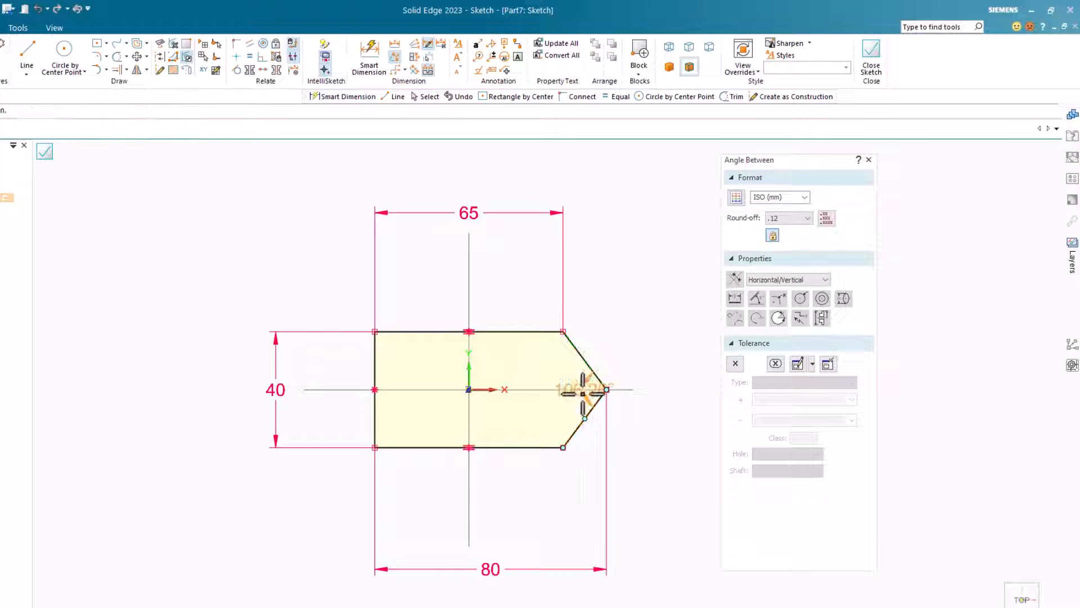
pyautogui.click(545, 371)
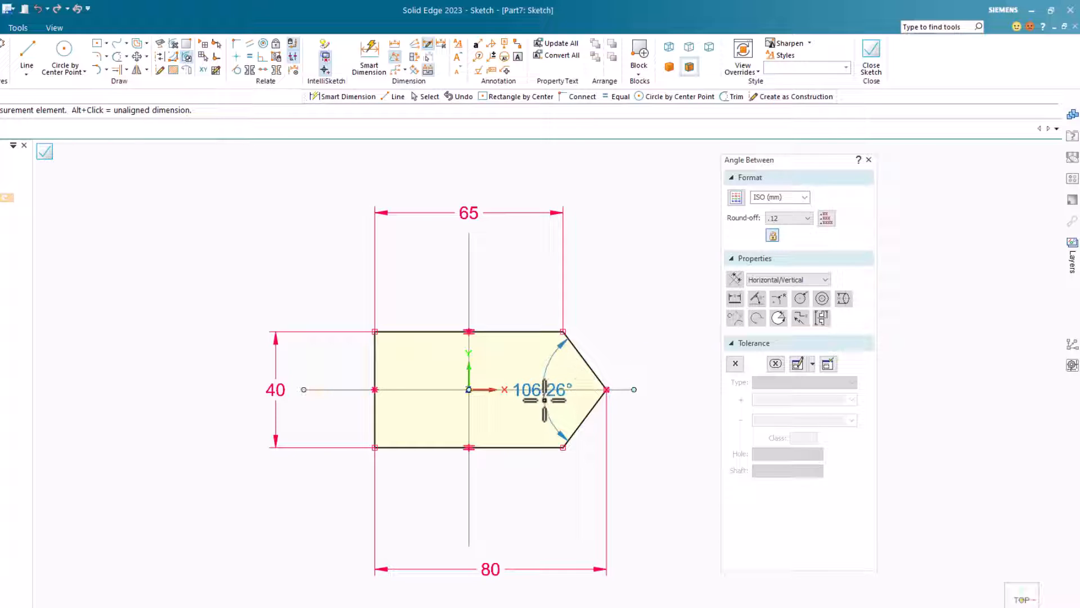
pyautogui.press('Escape')
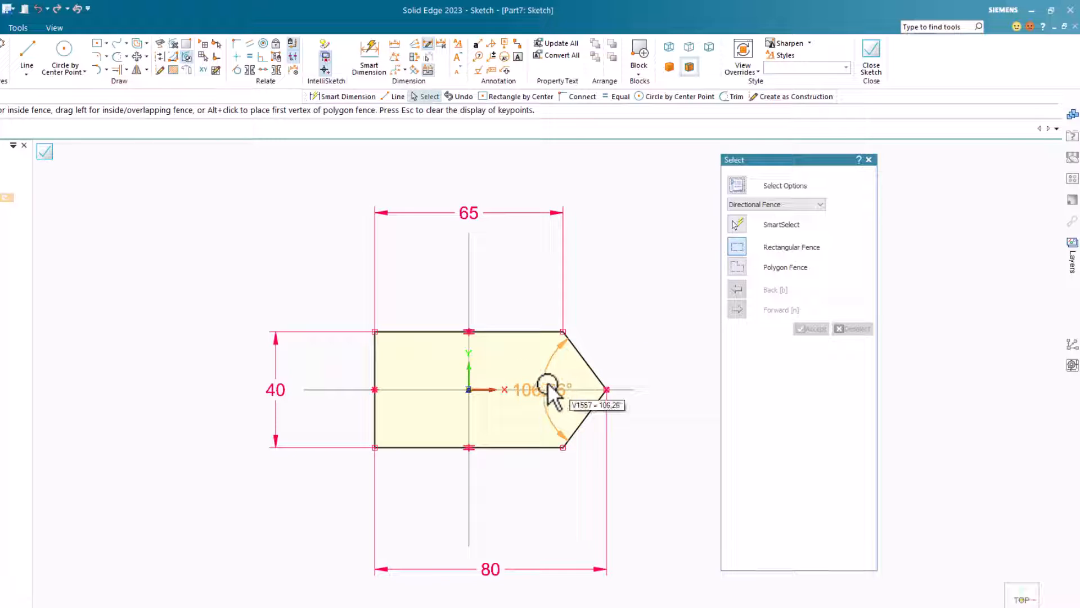
# Try to override the reference angle dimension at the profile's tip with 90°.
pyautogui.scroll(2, 548, 383)
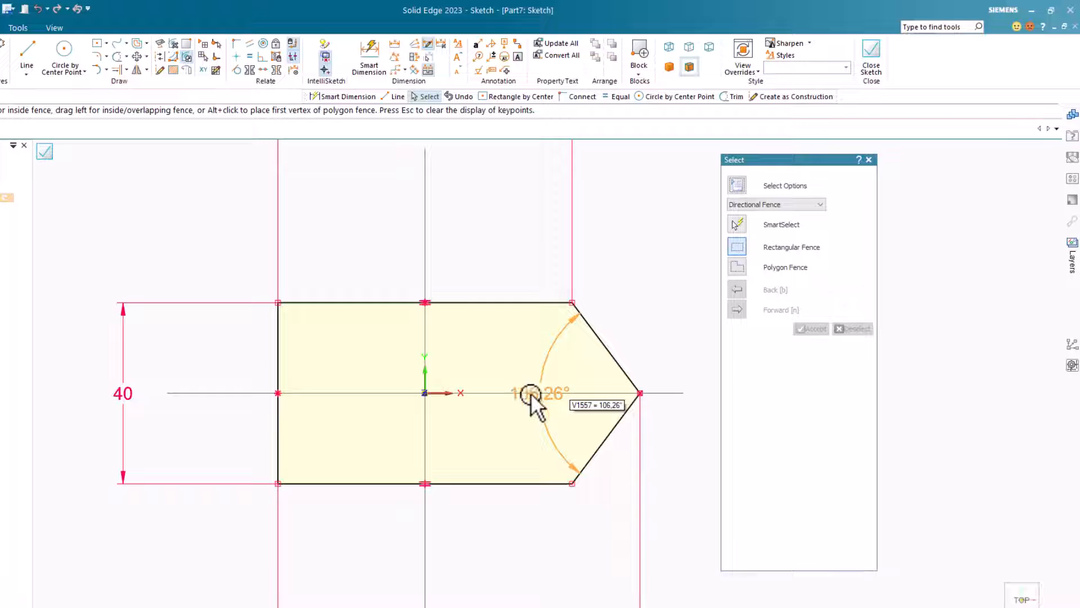
pyautogui.click(531, 385)
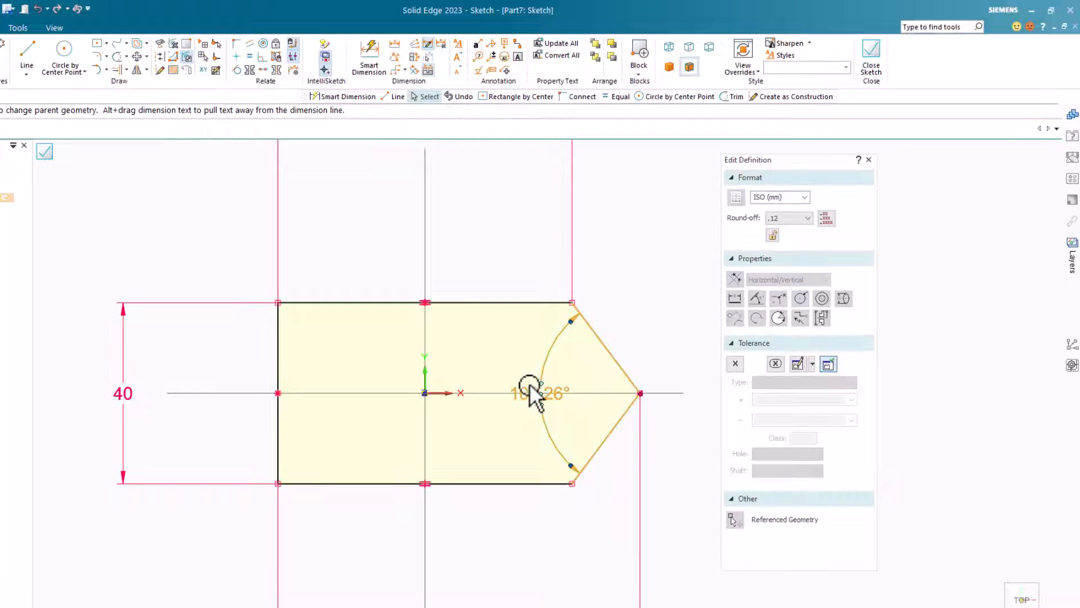
pyautogui.click(524, 385)
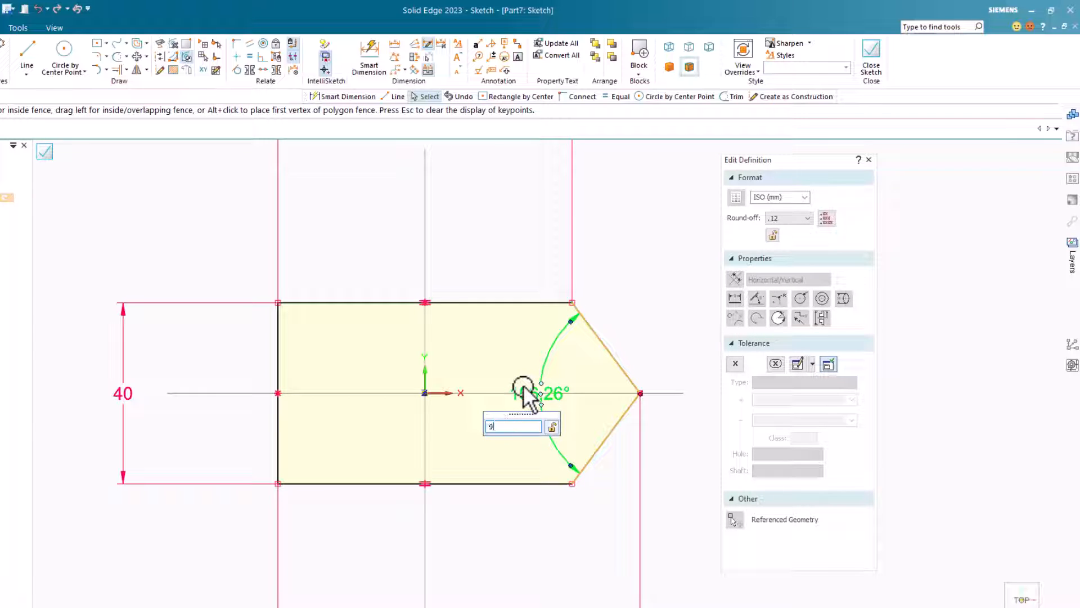
pyautogui.press('Return')
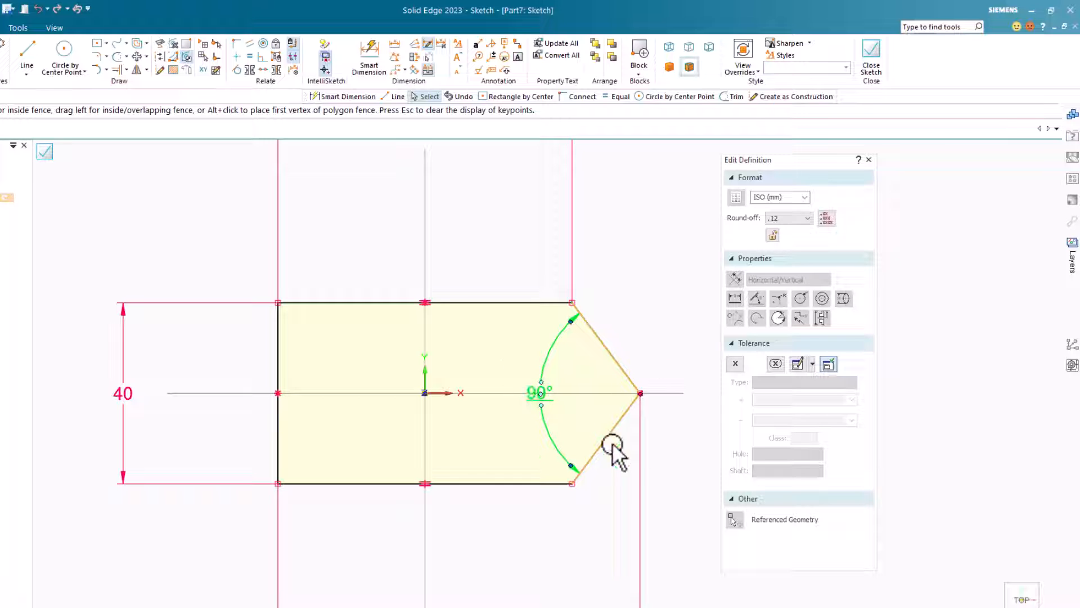
pyautogui.press('Escape')
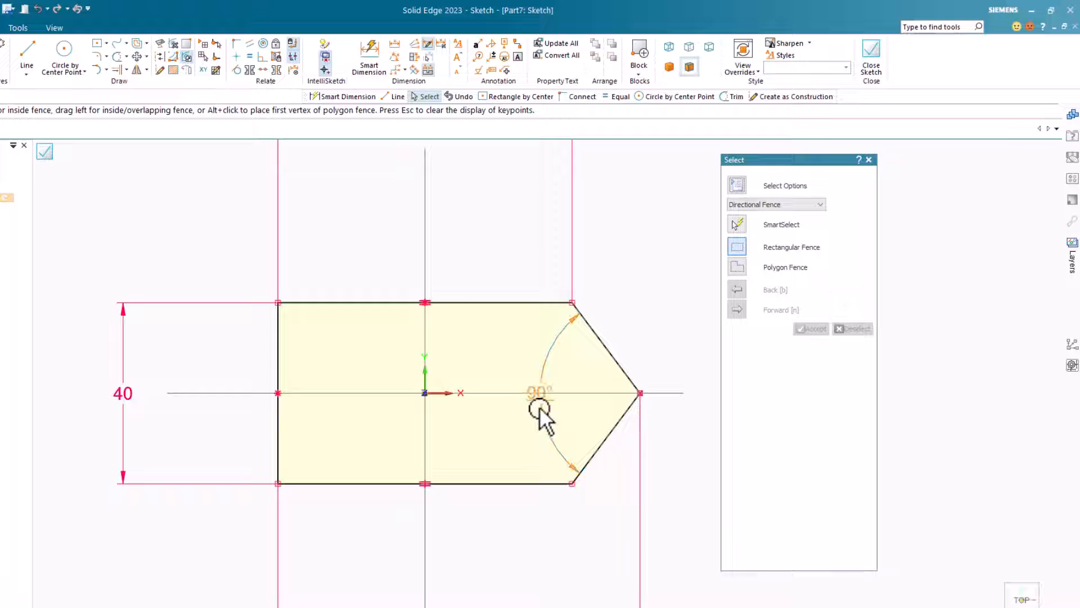
# Inspect the tip angle's formula and the 80 mm overall length dimension, and delete the angle dimension.
pyautogui.doubleClick(539, 400)
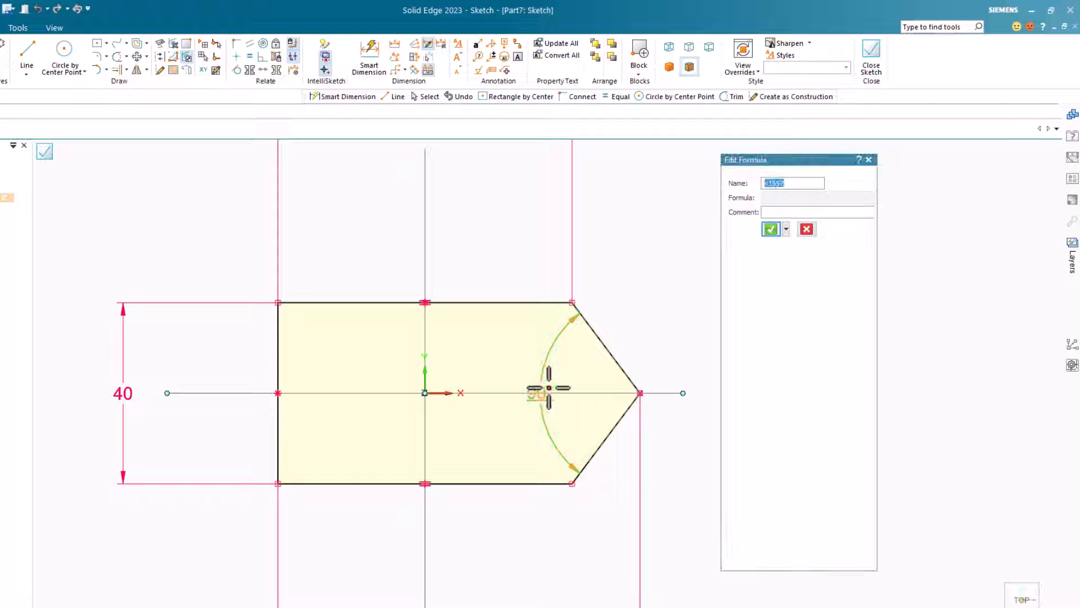
pyautogui.click(549, 387)
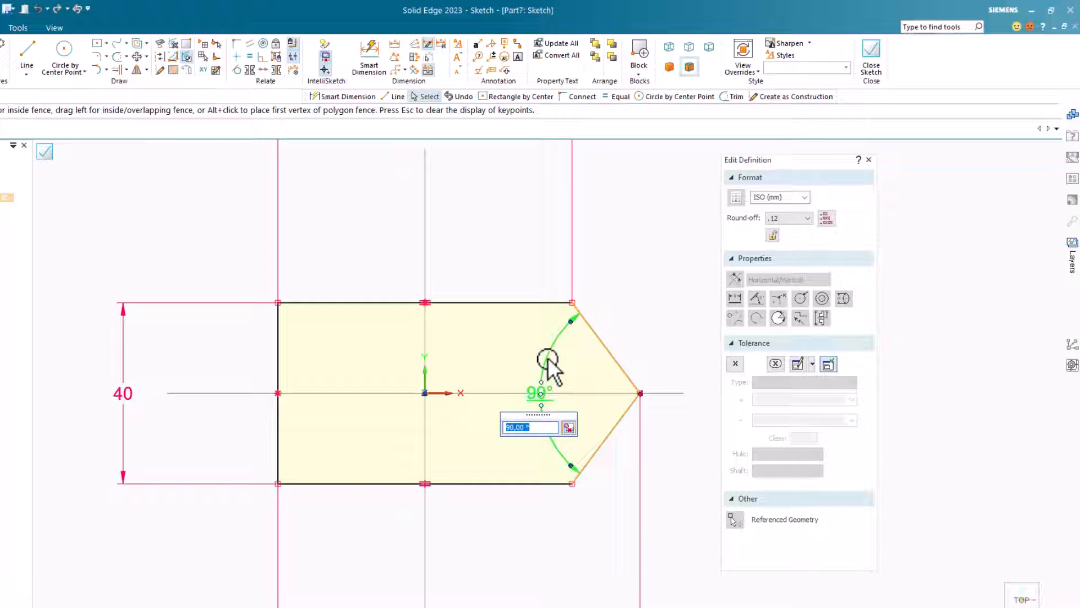
pyautogui.scroll(-2, 413, 381)
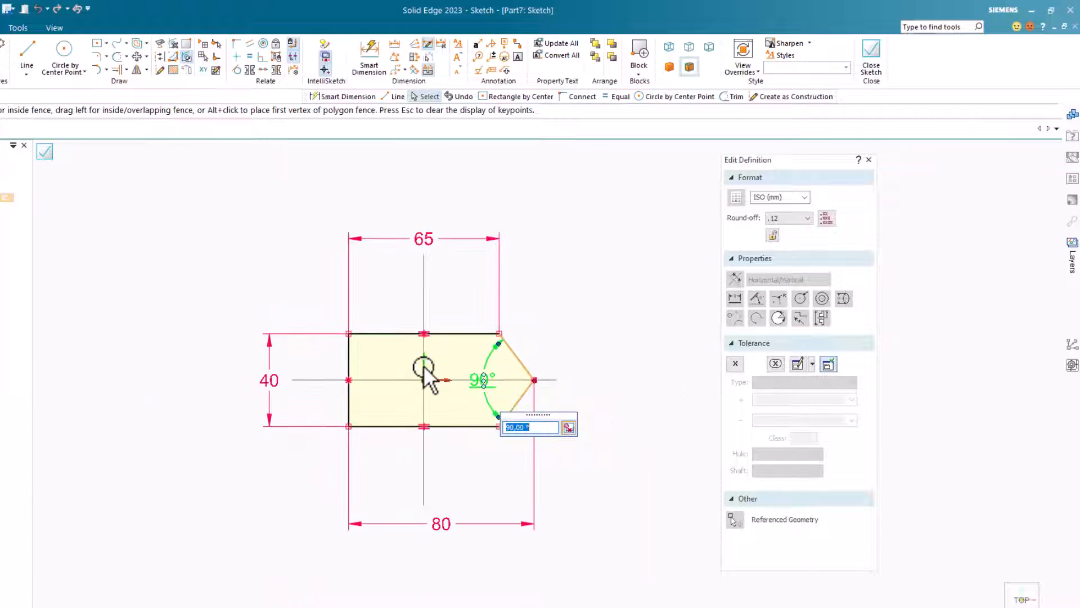
pyautogui.click(437, 554)
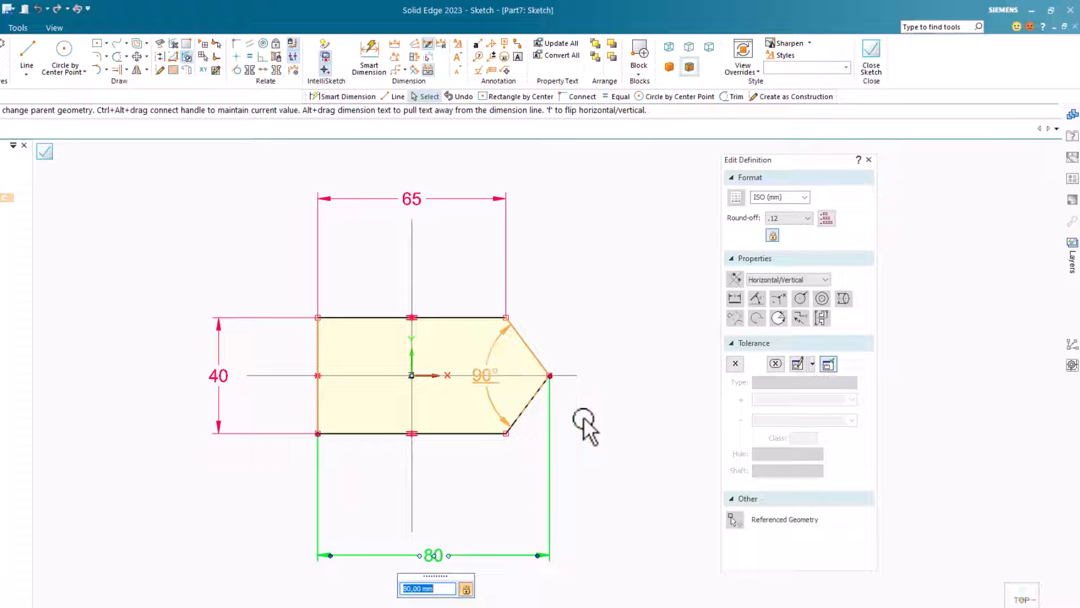
pyautogui.click(562, 417)
pyautogui.click(491, 349)
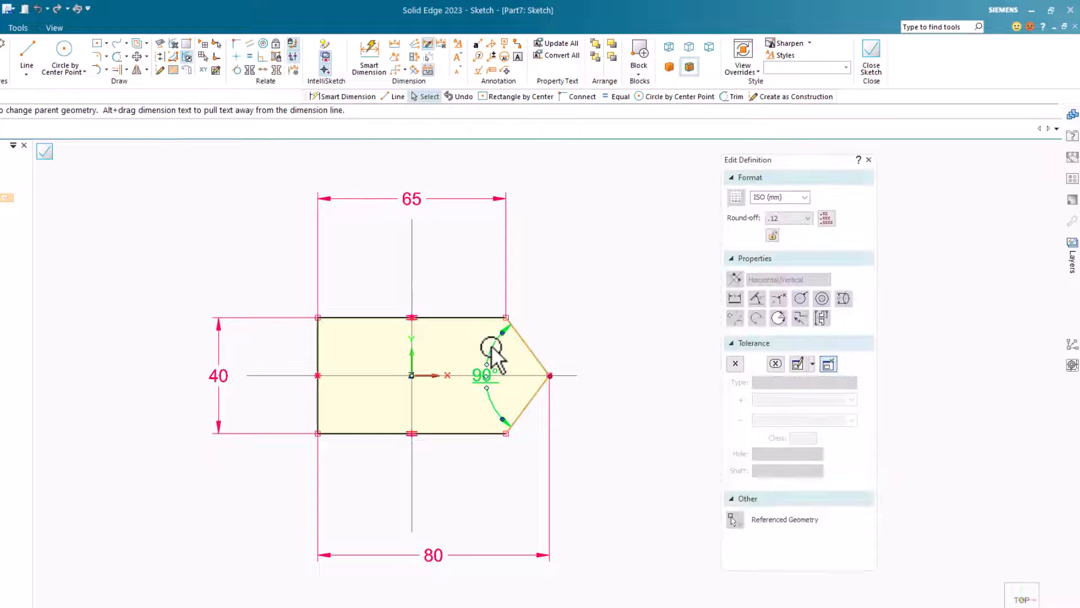
pyautogui.press('Delete')
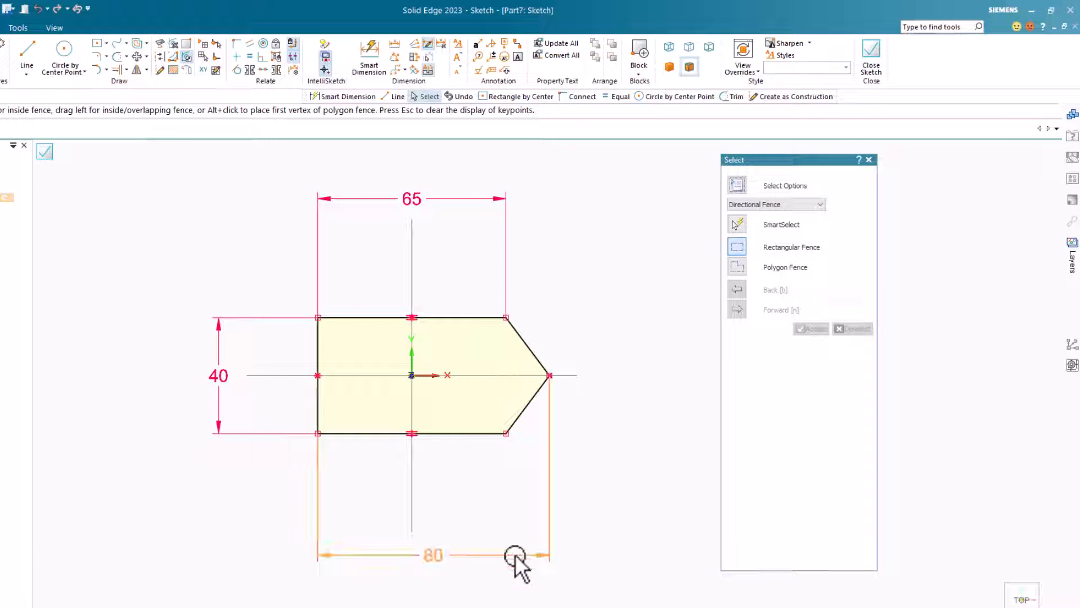
# Delete the 80 mm overall length dimension and pull the profile's tip slightly outward along the X axis.
pyautogui.click(496, 557)
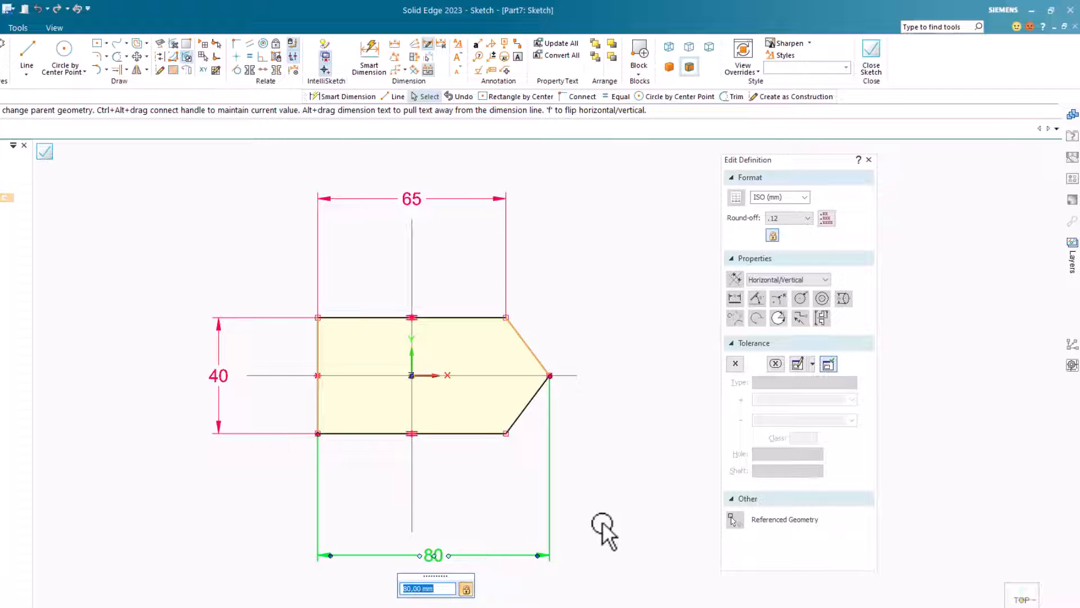
pyautogui.click(591, 454)
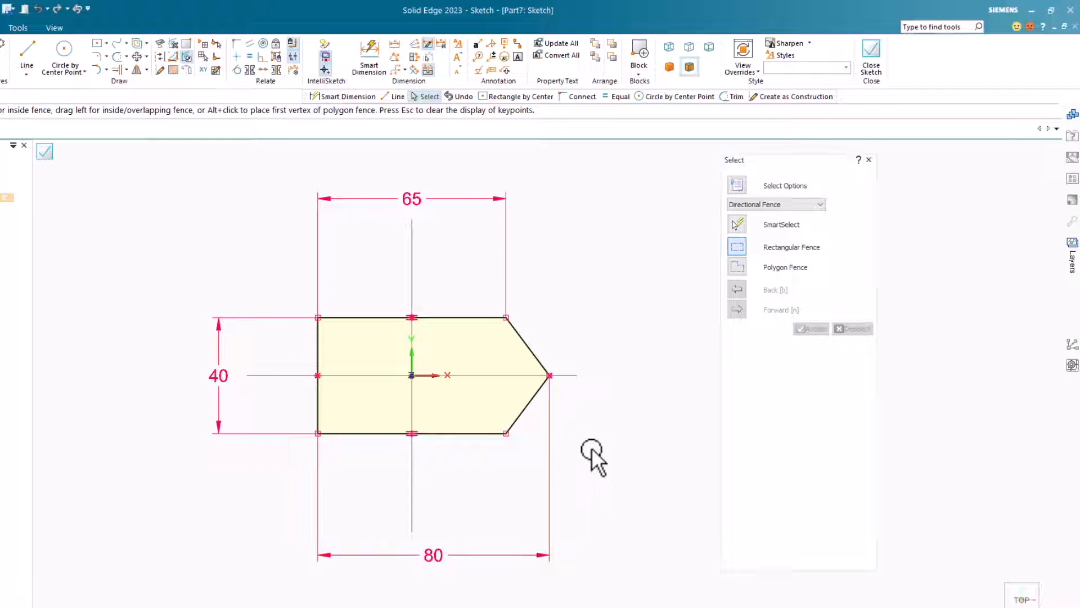
pyautogui.click(547, 442)
pyautogui.press('Delete')
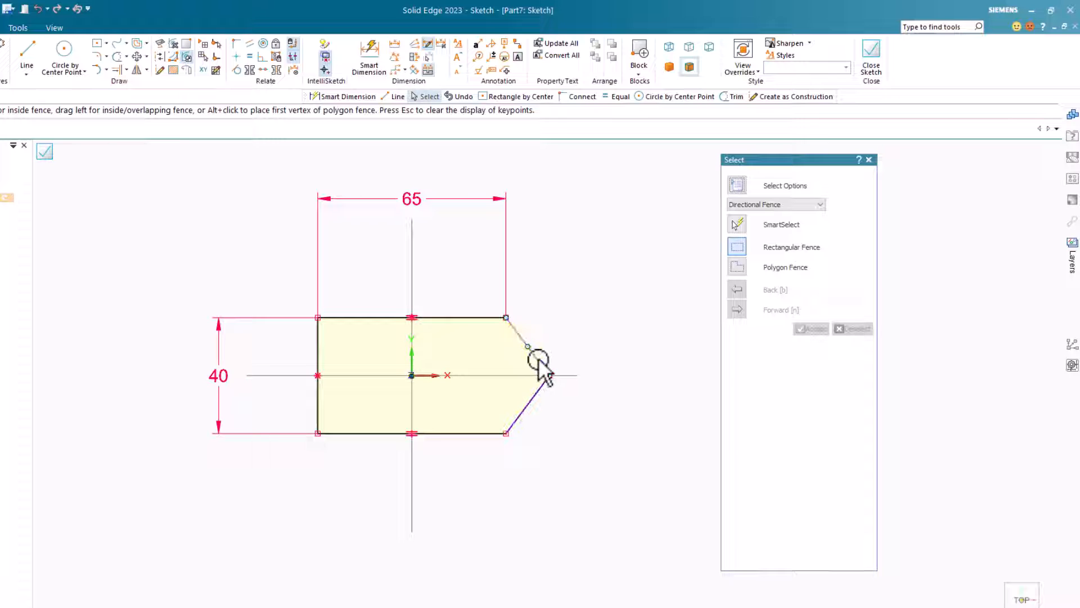
pyautogui.scroll(1, 565, 355)
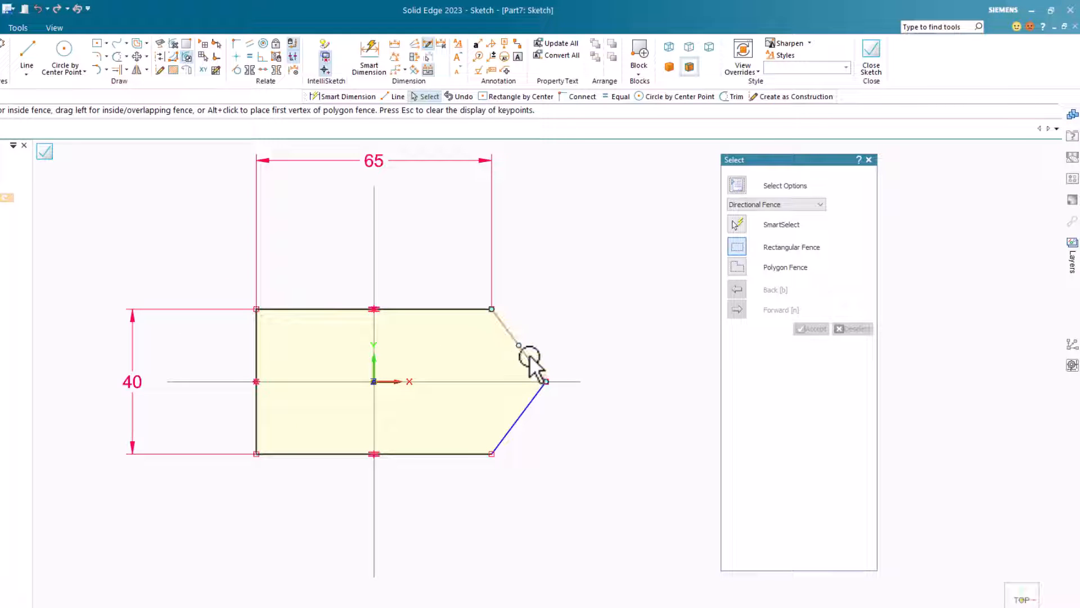
pyautogui.moveTo(545, 377)
pyautogui.mouseDown()
pyautogui.moveTo(572, 383)
pyautogui.moveTo(530, 385)
pyautogui.moveTo(559, 381)
pyautogui.mouseUp()
# Dimension the angle between the two slanted edges at the tip and set it to 90°.
pyautogui.click(423, 98)
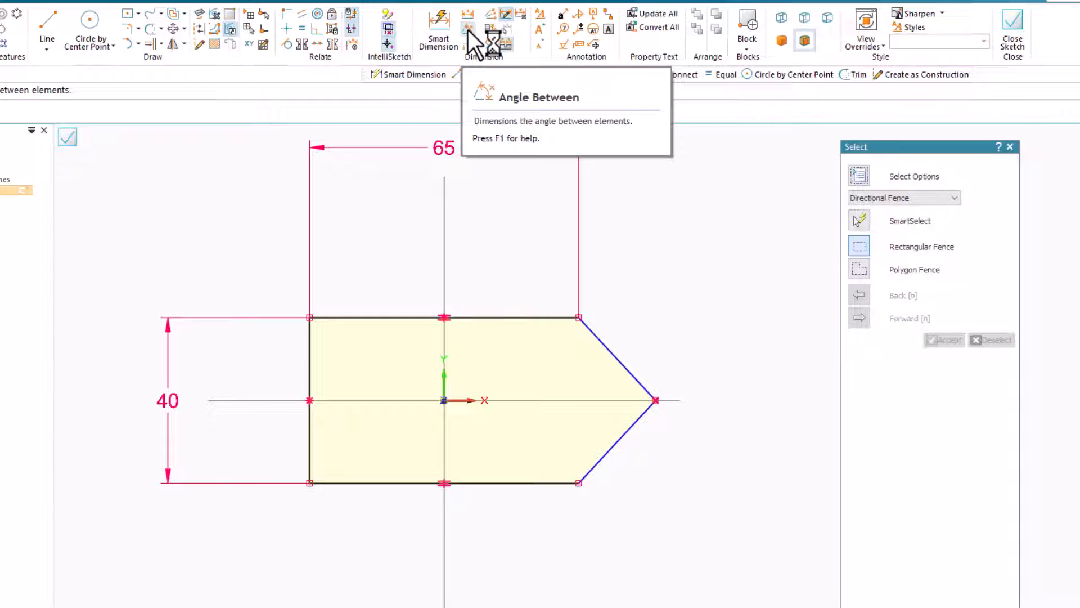
pyautogui.click(468, 29)
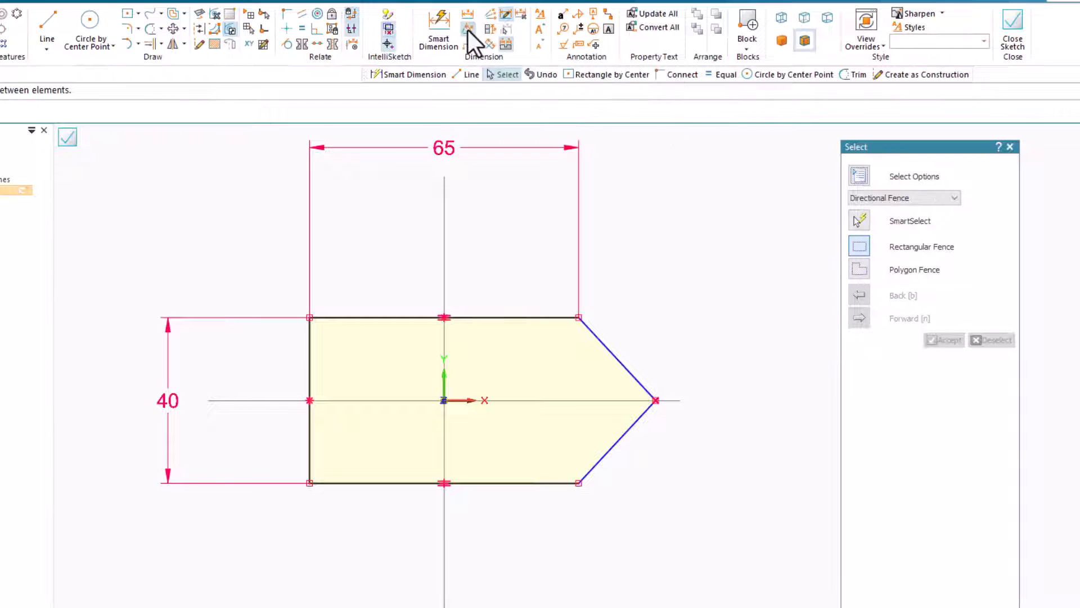
pyautogui.click(639, 377)
pyautogui.click(641, 410)
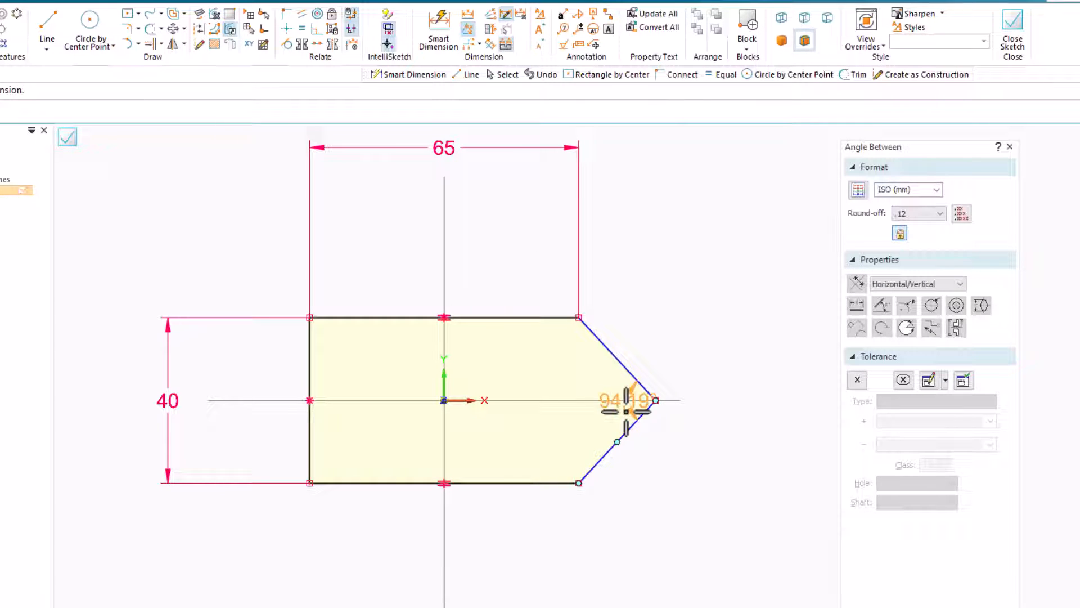
pyautogui.click(584, 382)
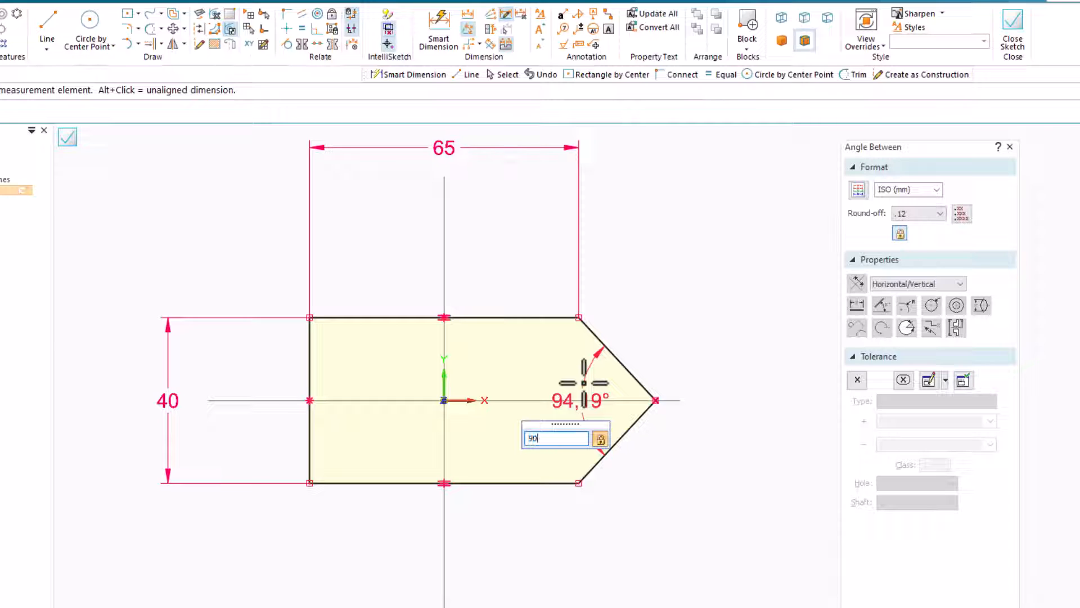
pyautogui.press('Return')
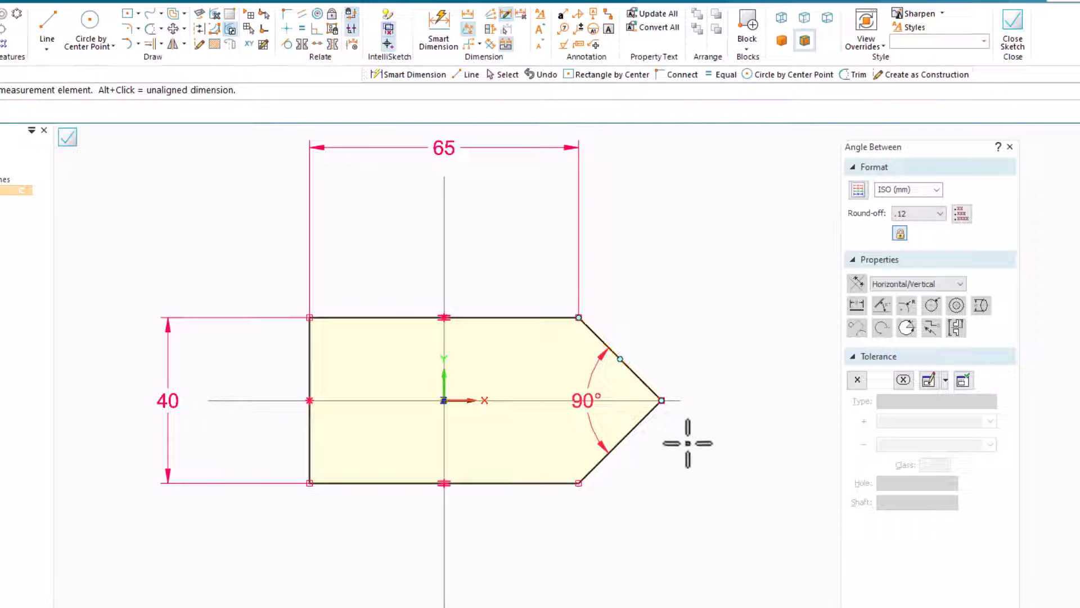
# Place an overall length dimension from the left edge to the tip below the profile, and delete it again.
pyautogui.click(445, 19)
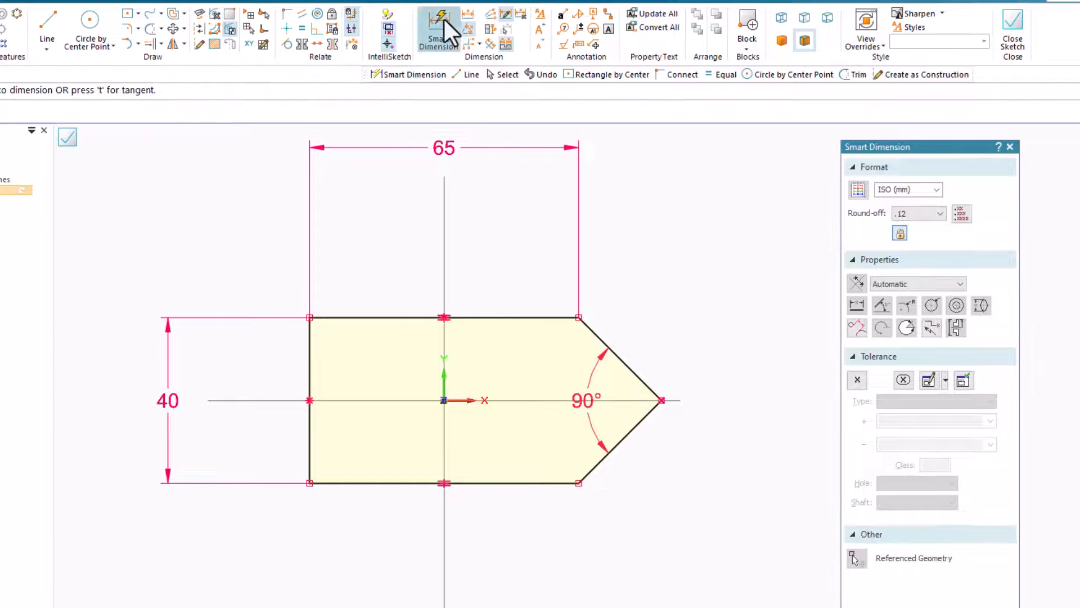
pyautogui.click(311, 433)
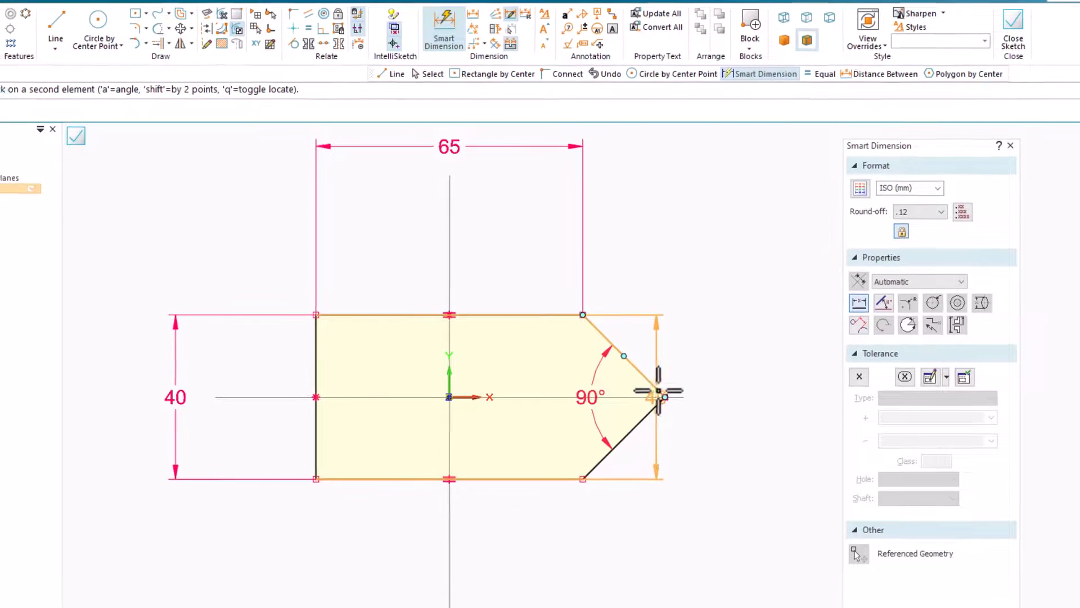
pyautogui.click(658, 394)
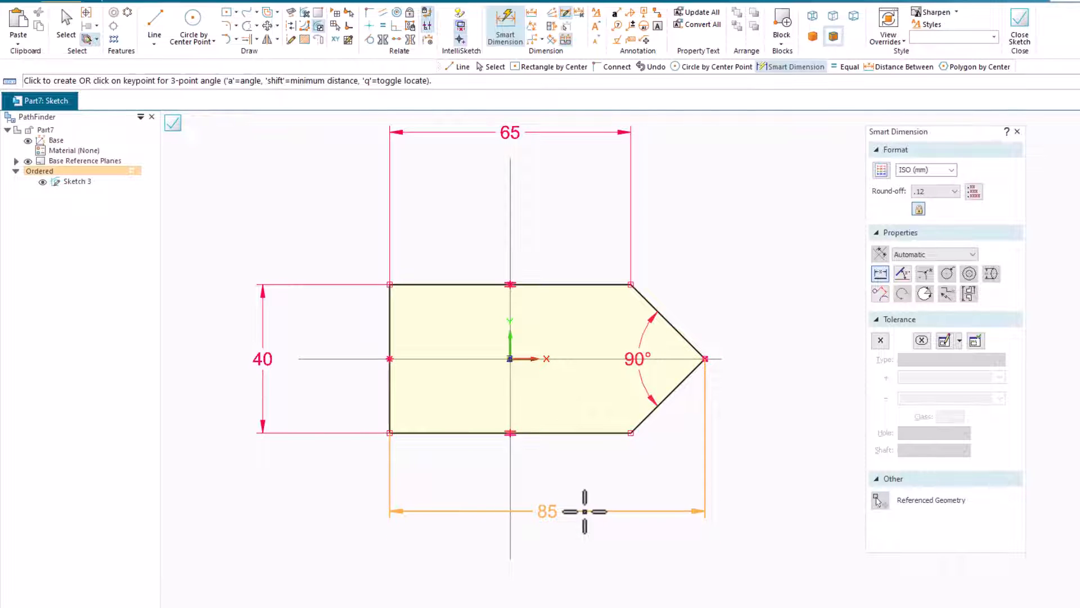
pyautogui.click(585, 512)
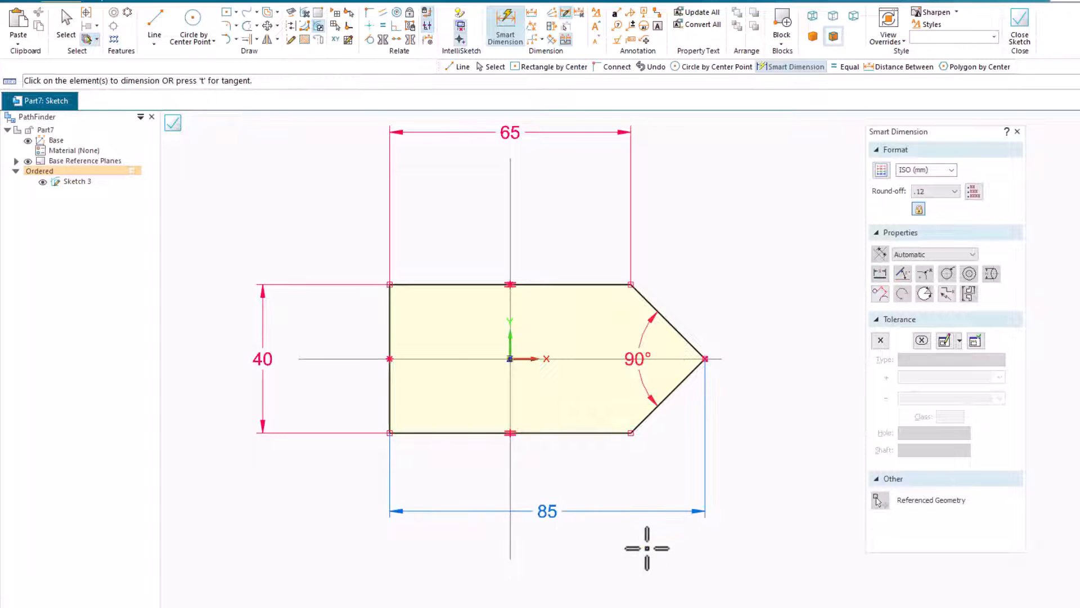
pyautogui.press('Escape')
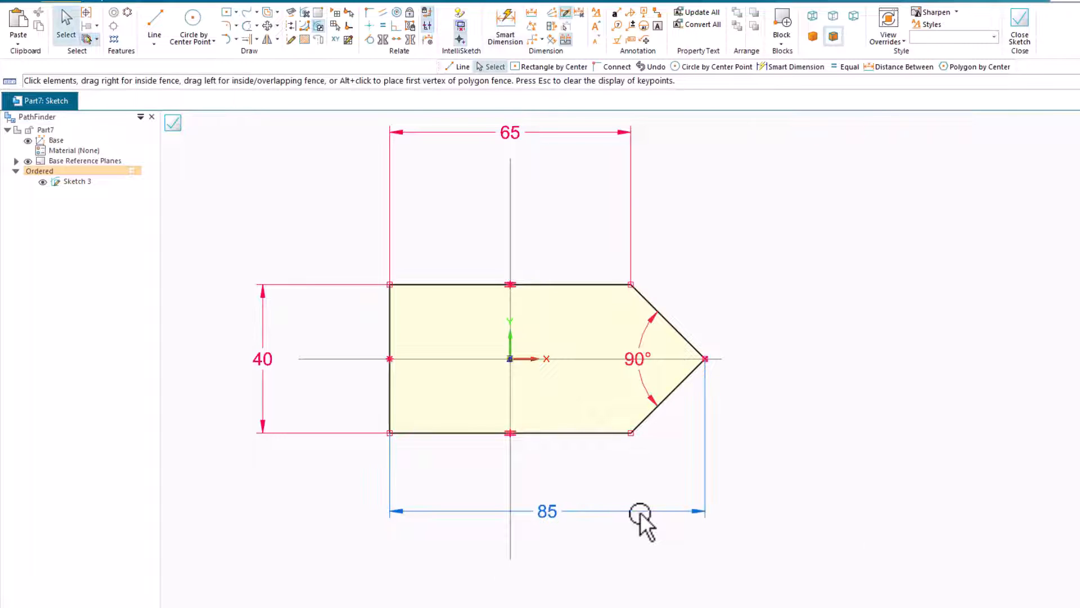
pyautogui.click(641, 512)
pyautogui.press('Delete')
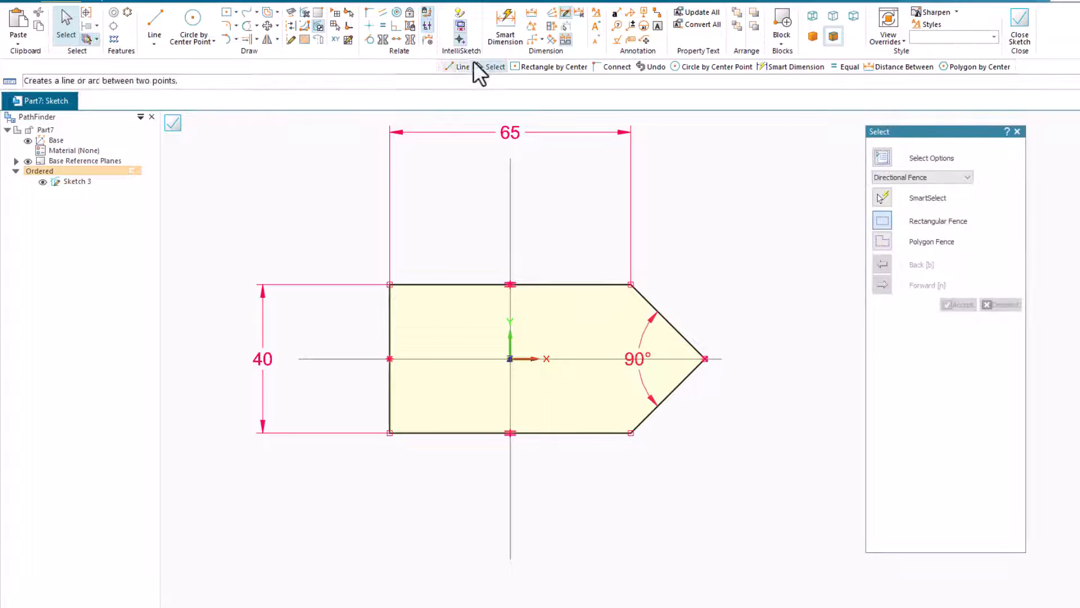
# Dimension the profile's overall length again from the left edge to the tip, placing the reference dimension below the profile.
pyautogui.click(509, 19)
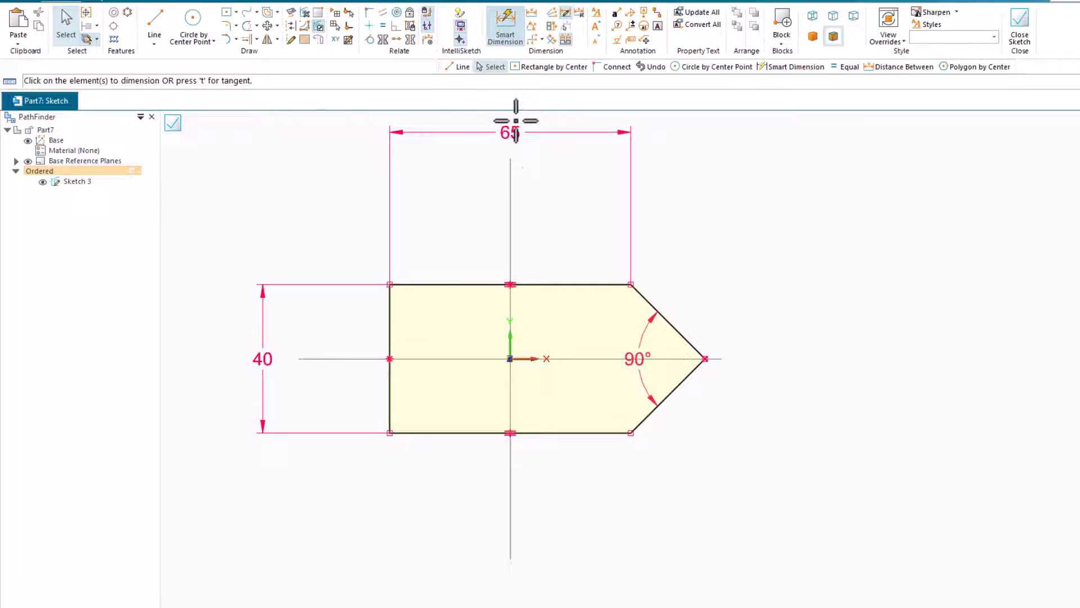
pyautogui.click(390, 322)
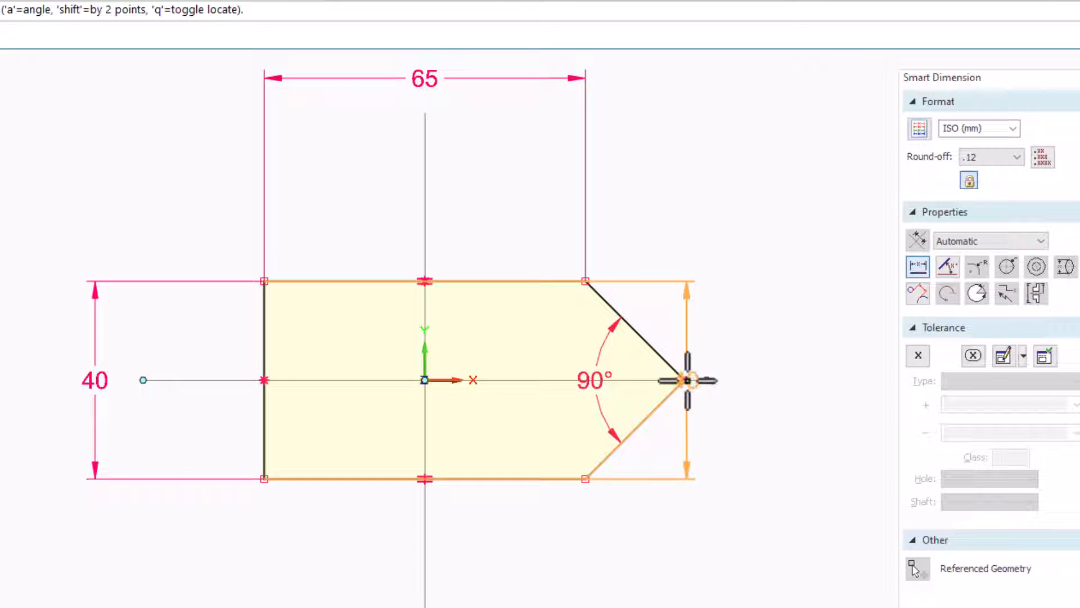
pyautogui.scroll(-1, 689, 380)
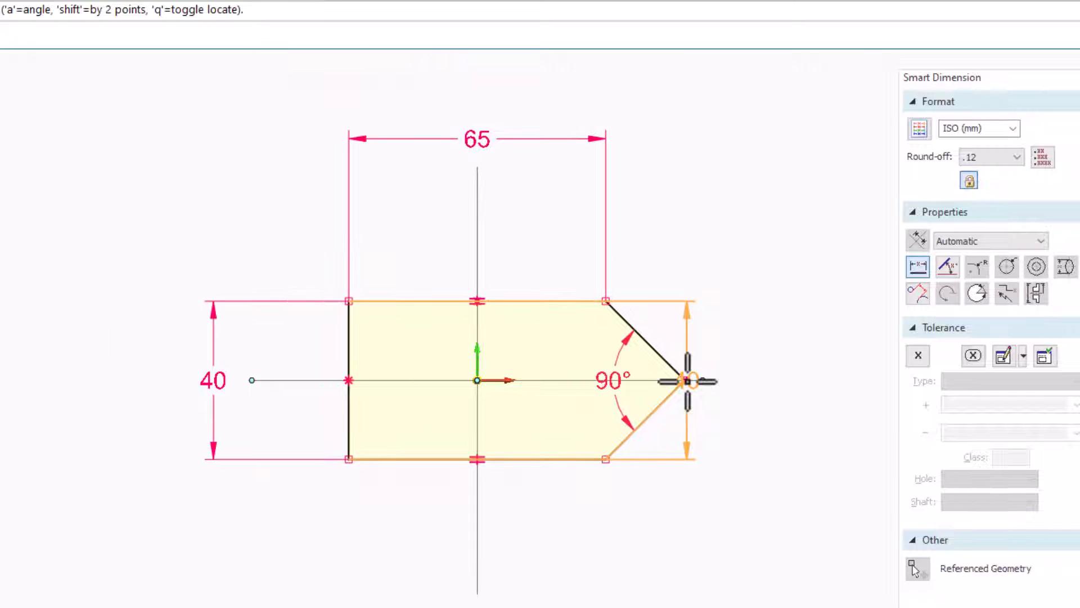
pyautogui.scroll(5, 689, 380)
pyautogui.click(688, 380)
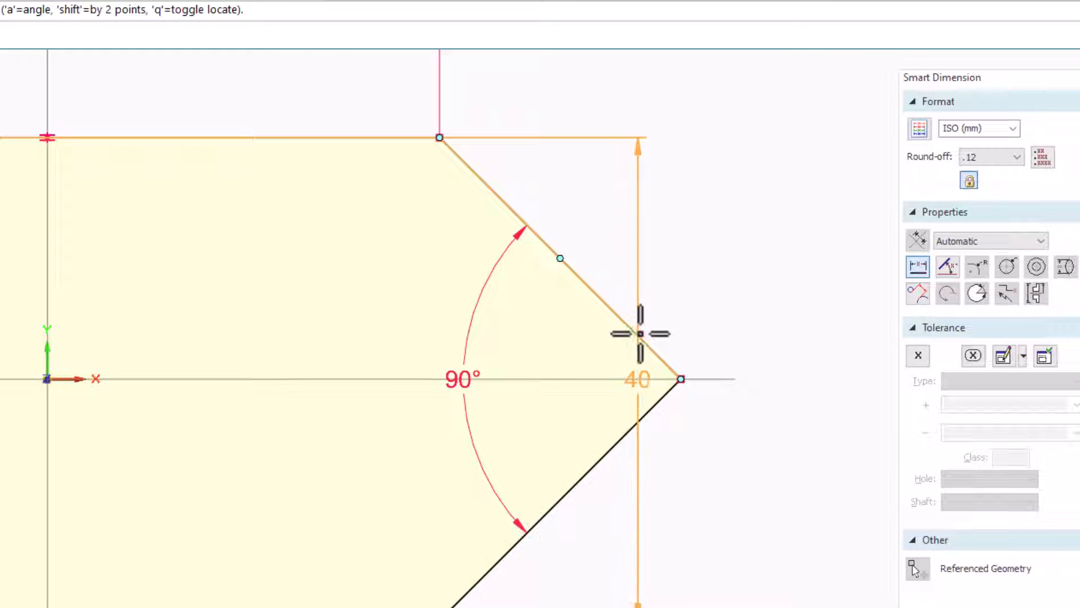
pyautogui.click(682, 378)
pyautogui.scroll(-5, 664, 342)
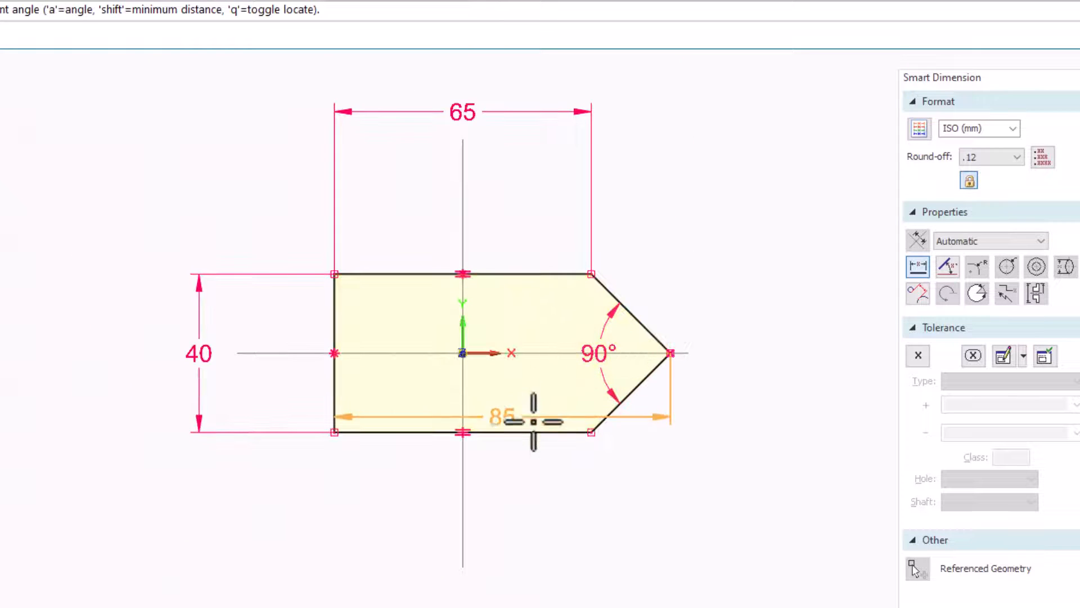
pyautogui.click(531, 518)
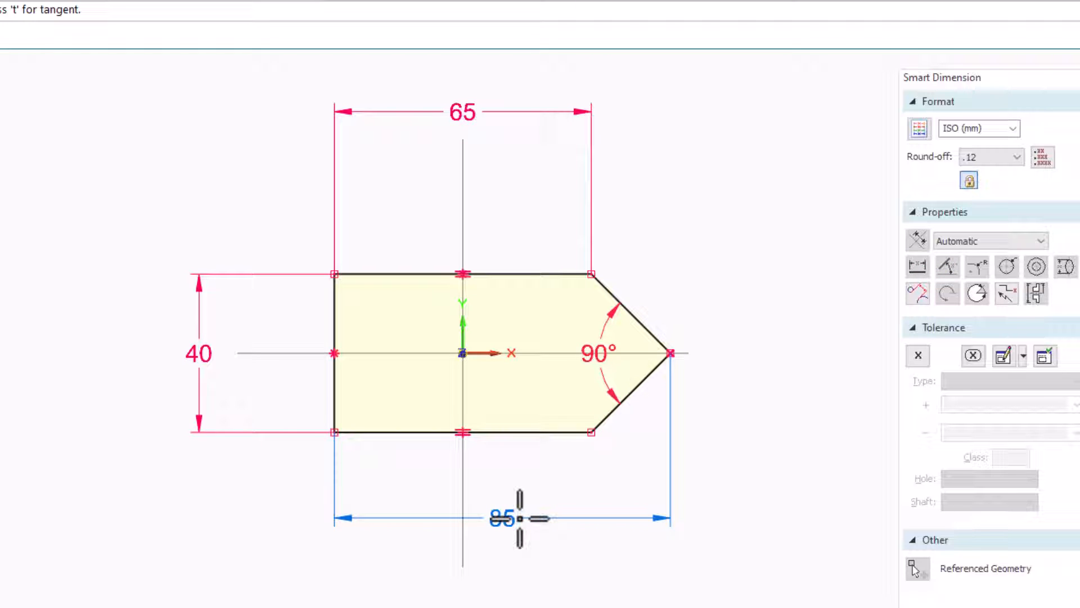
pyautogui.press('Escape')
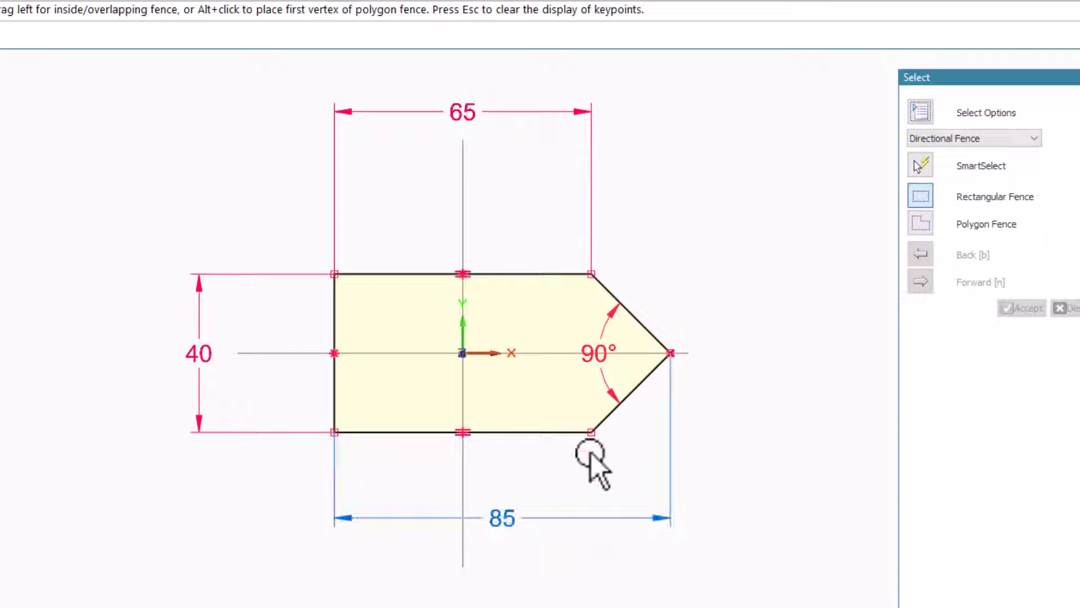
pyautogui.moveTo(579, 517); pyautogui.dragTo(520, 591)
pyautogui.click(615, 525)
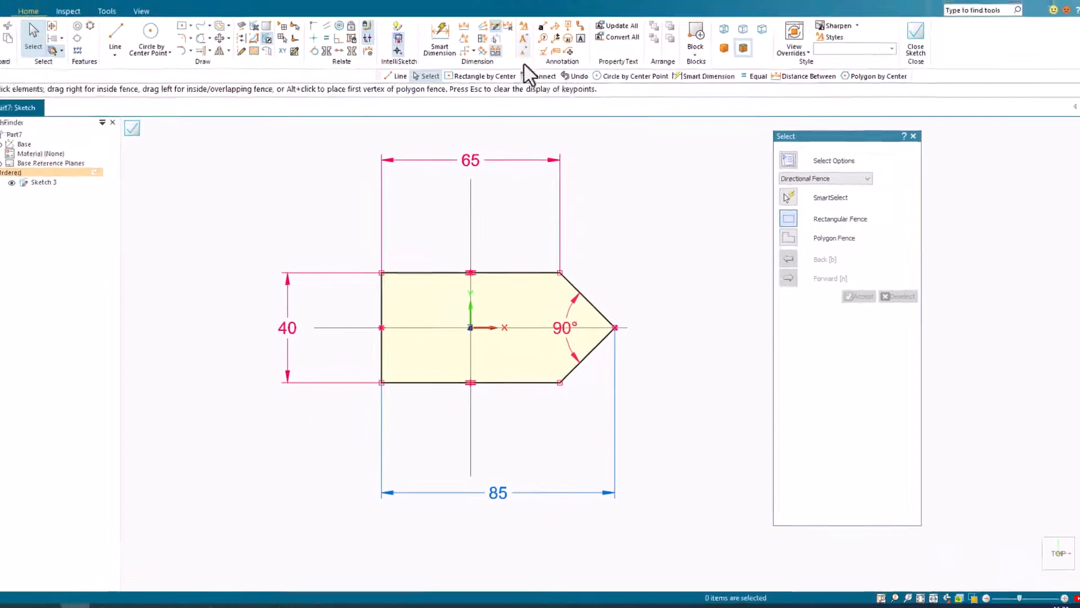
# Dimension the horizontal length of the lower slanted edge and place it between the profile and the overall length dimension.
pyautogui.click(439, 36)
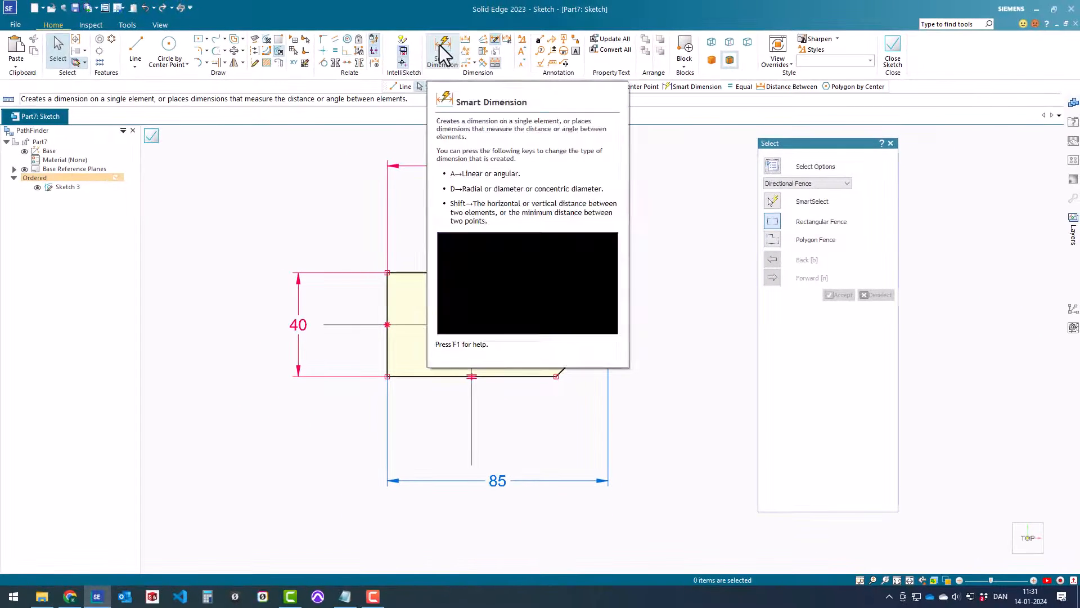
pyautogui.click(588, 346)
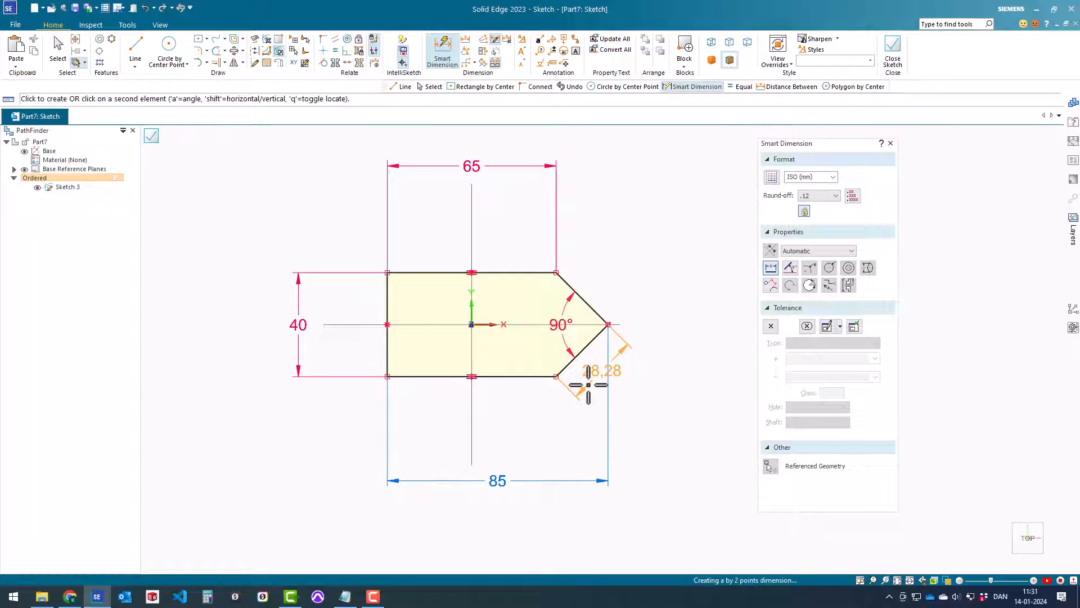
pyautogui.press('shift')
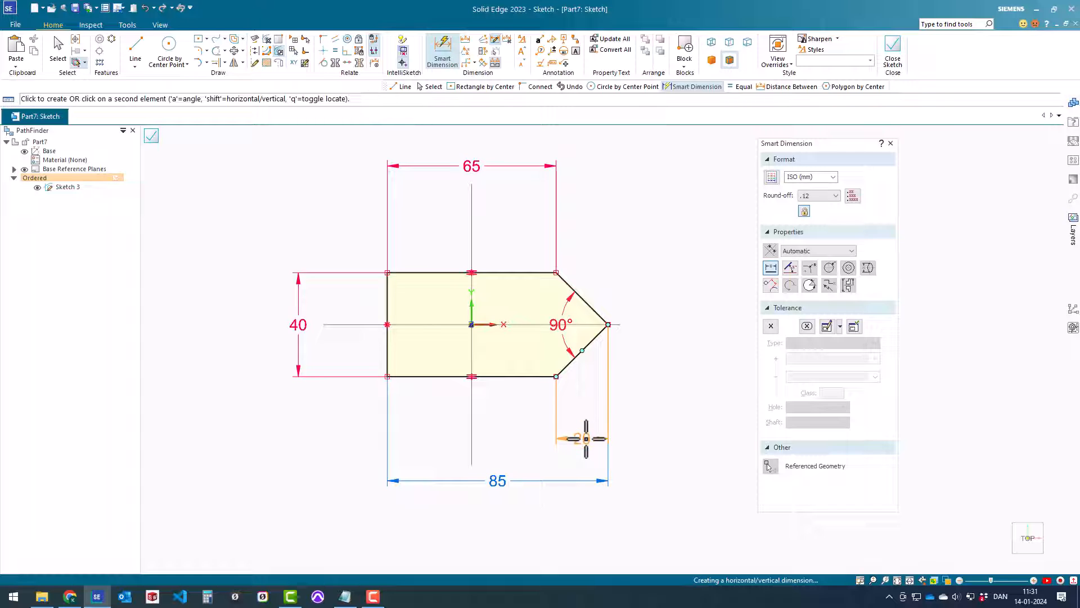
pyautogui.click(586, 439)
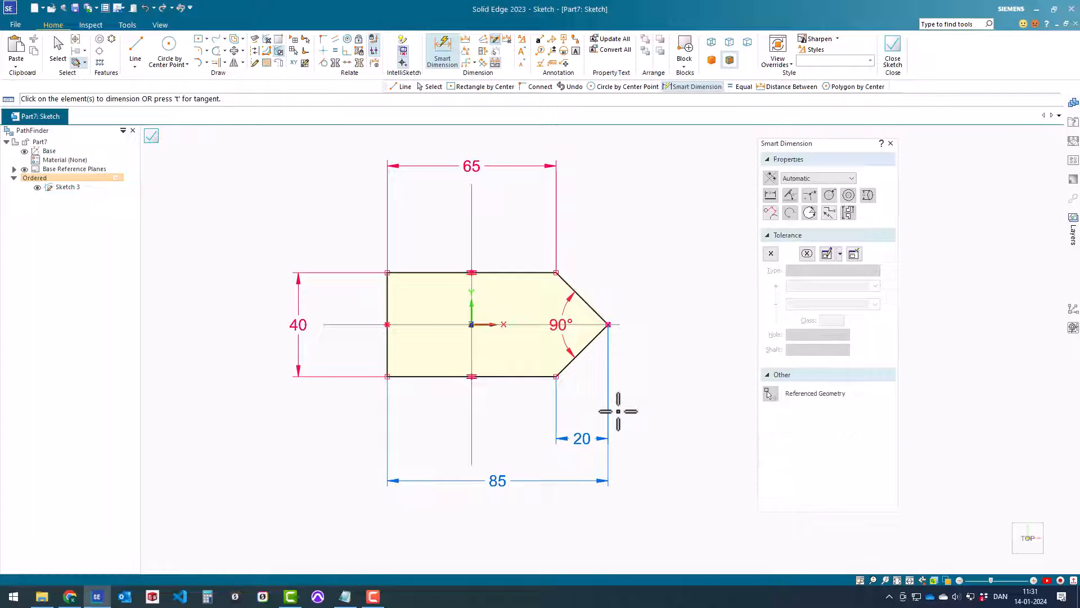
pyautogui.press('Escape')
# Delete the overall length dimension below the profile and the 65 mm dimension above it.
pyautogui.click(524, 484)
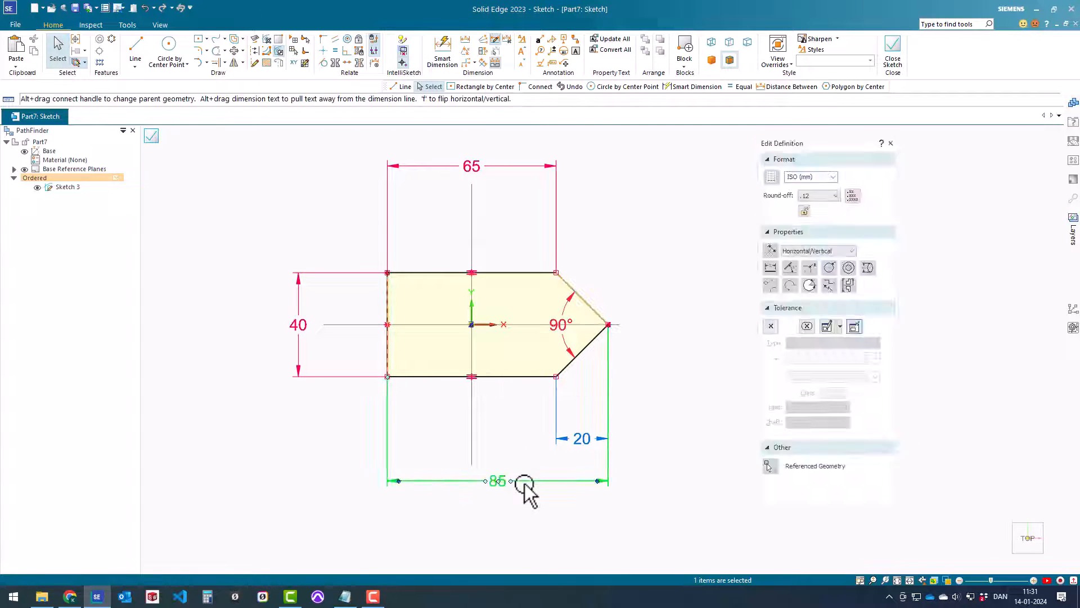
pyautogui.press('Delete')
pyautogui.click(554, 228)
pyautogui.press('Delete')
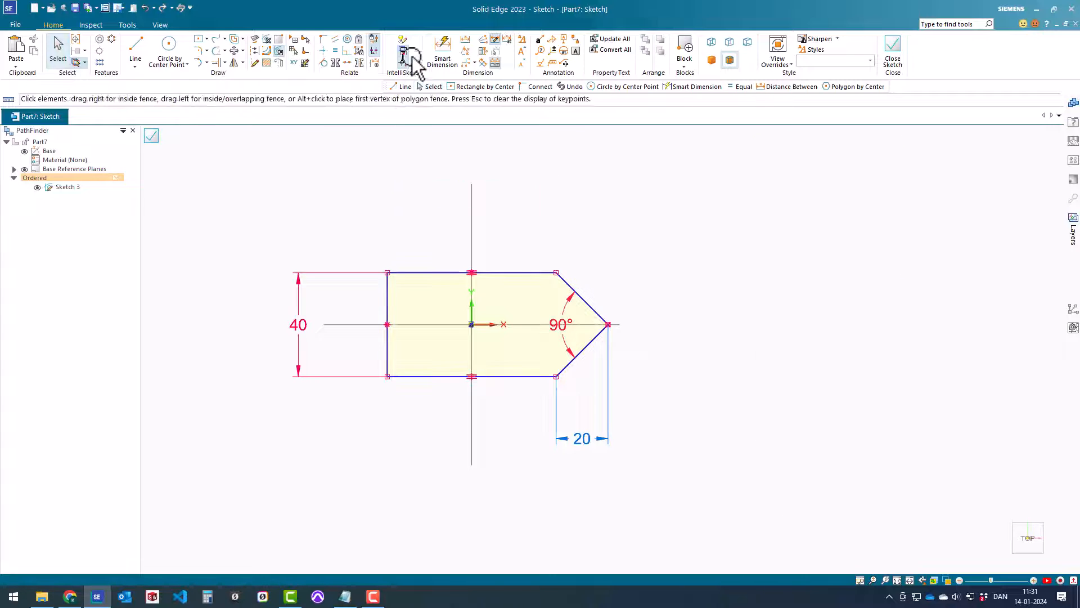
# Place a driving overall length dimension from the vertical left edge to the tip, below the horizontal tip dimension.
pyautogui.click(443, 51)
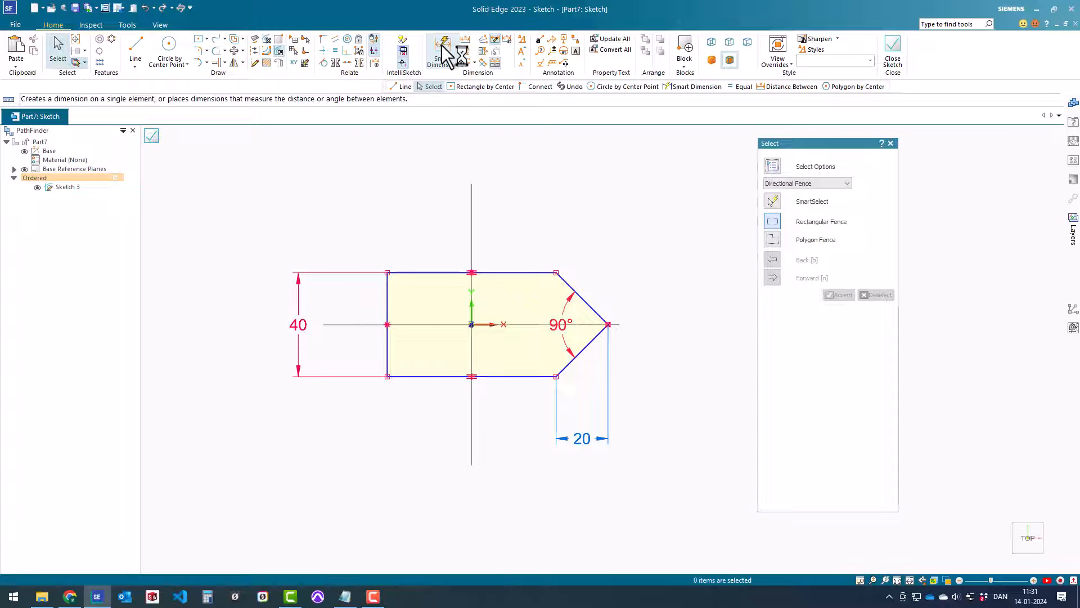
pyautogui.click(389, 298)
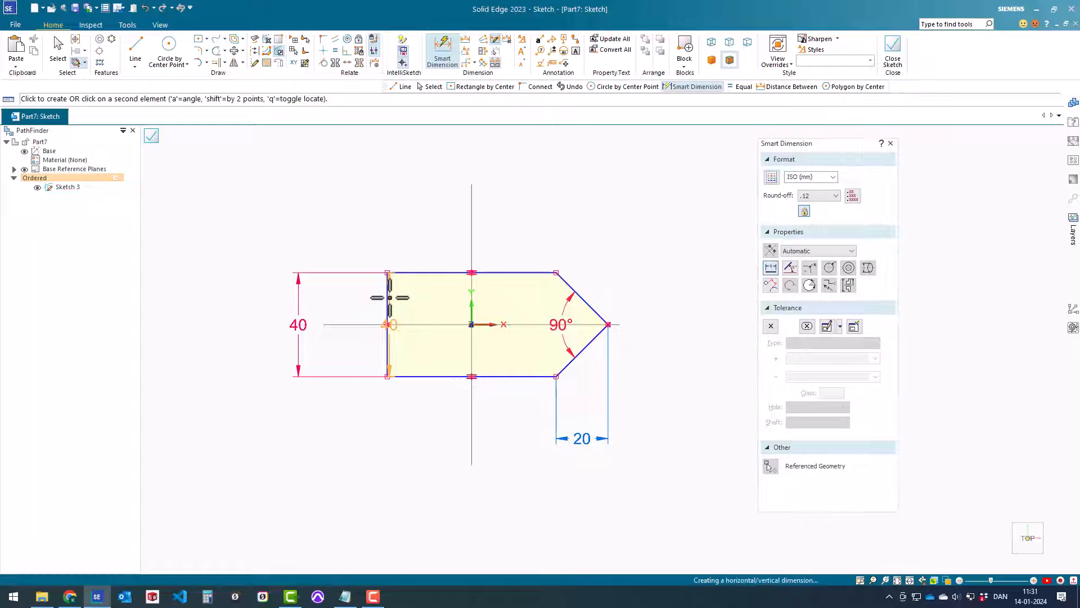
pyautogui.click(607, 323)
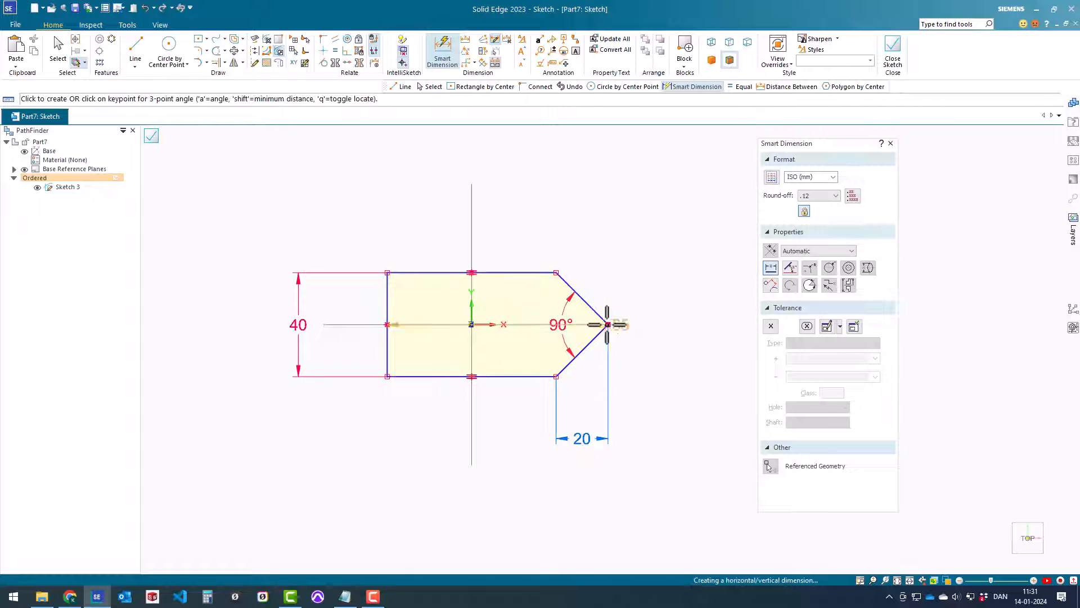
pyautogui.click(563, 509)
pyautogui.press('Return')
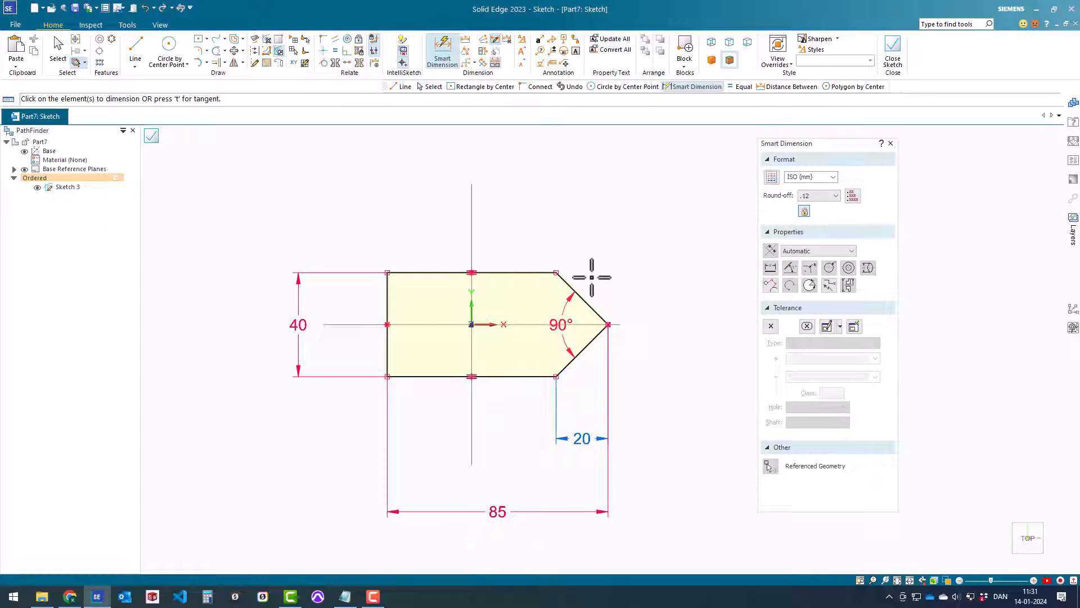
# Add a reference length dimension for the upper horizontal edge above the profile.
pyautogui.click(519, 273)
pyautogui.click(515, 163)
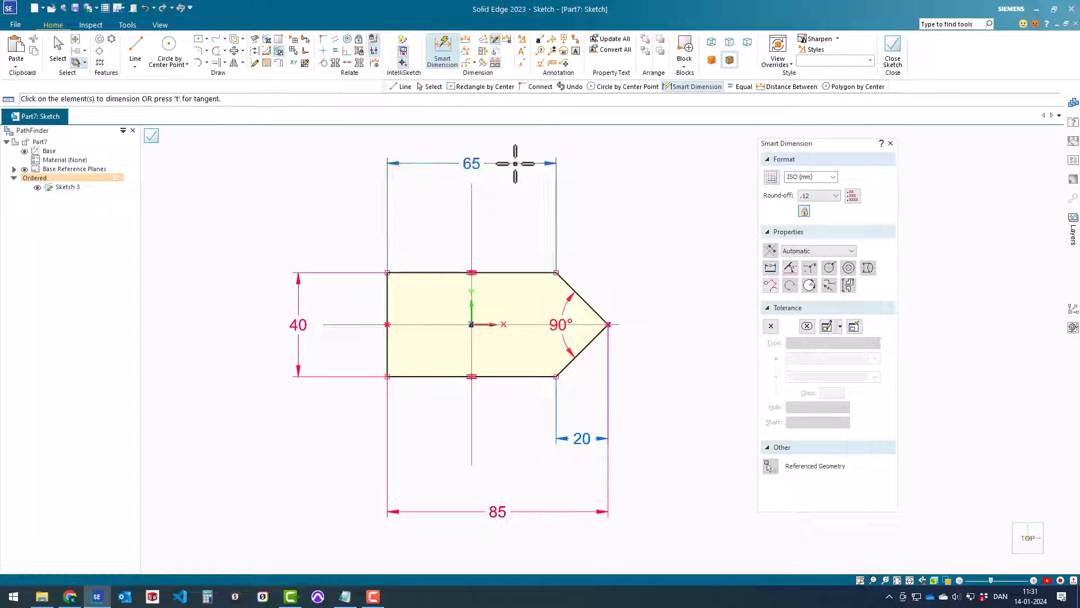
pyautogui.press('Escape')
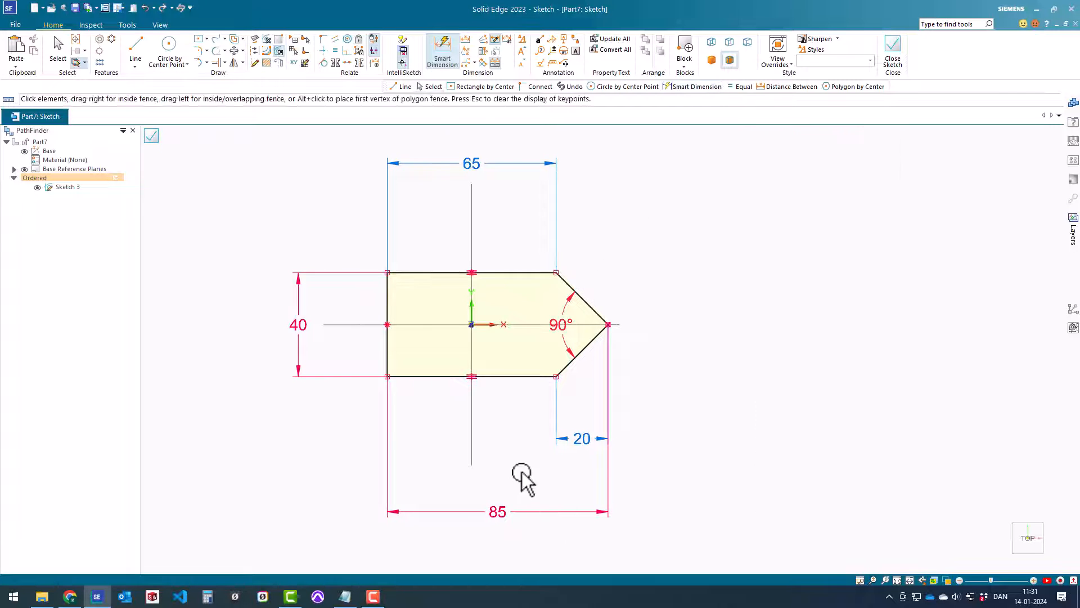
# Set the overall length dimension to 80 mm and finish the sketch.
pyautogui.click(495, 511)
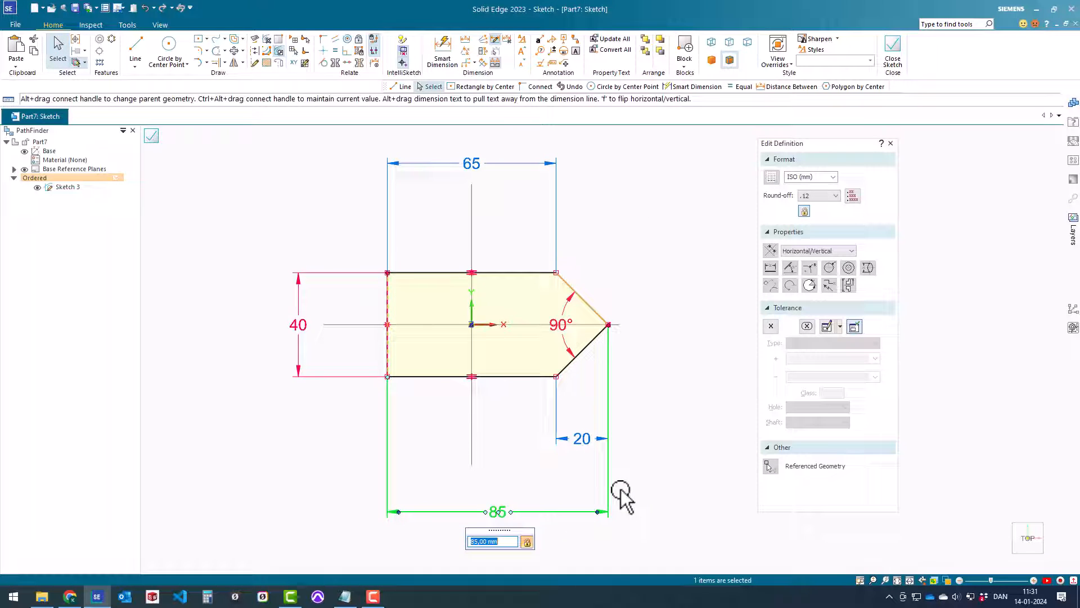
pyautogui.press('Return')
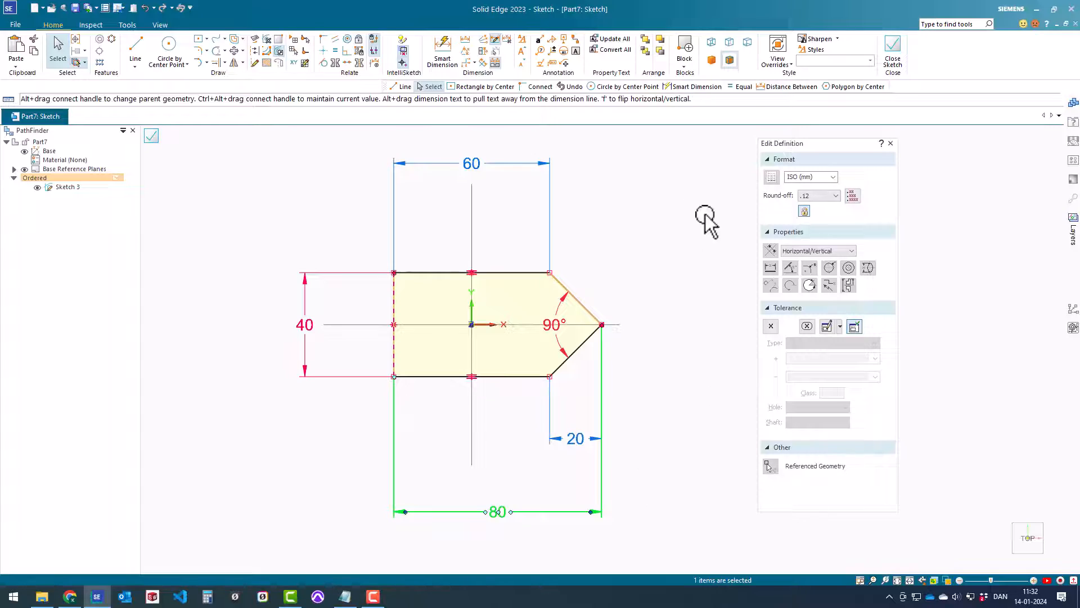
pyautogui.click(894, 53)
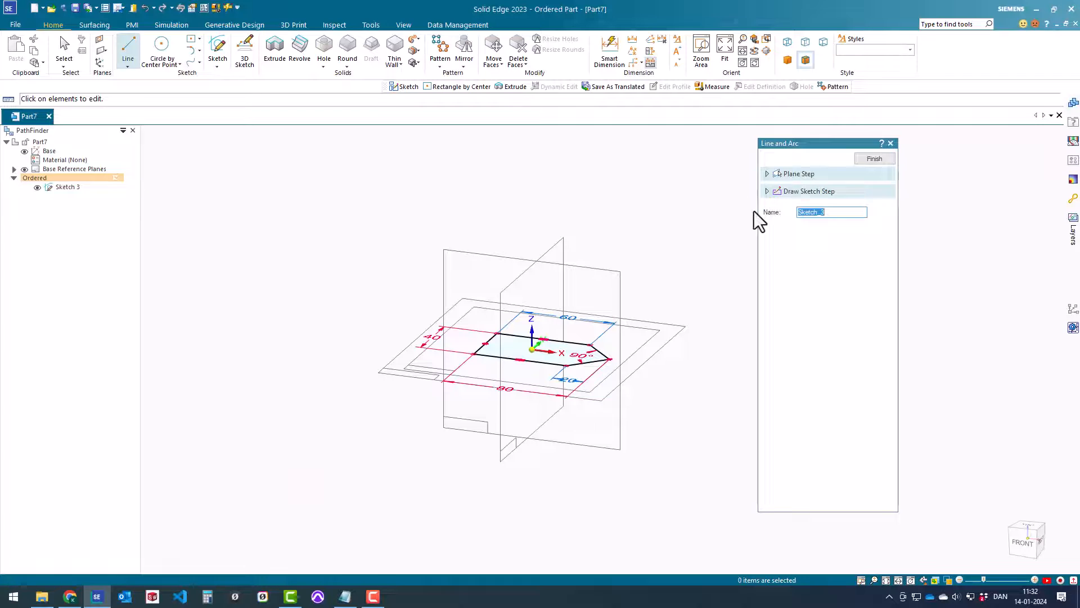
pyautogui.click(875, 158)
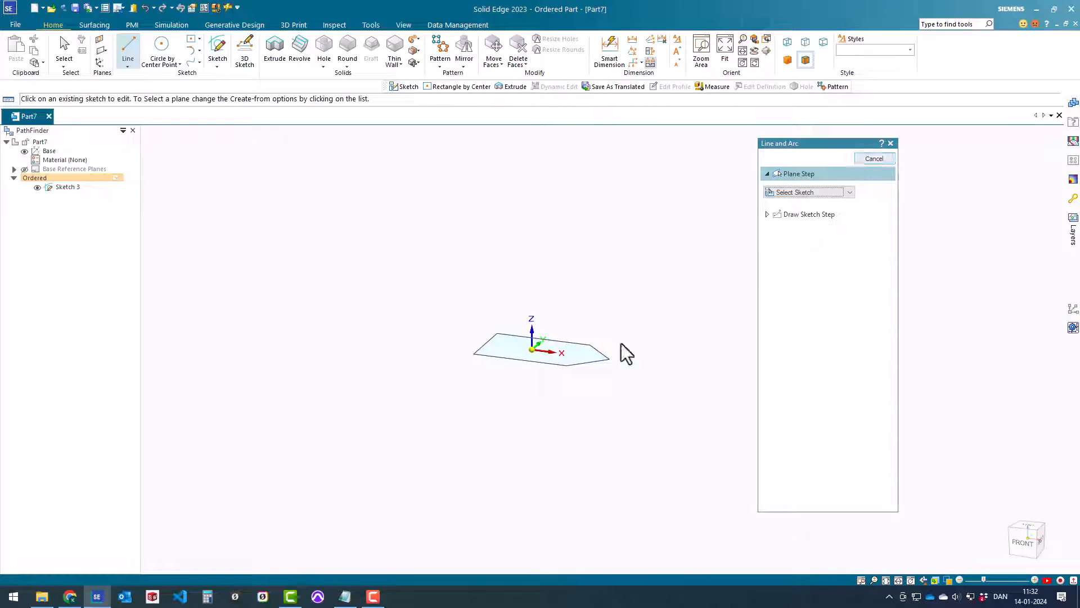
# Start an Extrude using Select from Sketch and accept the closed pointed profile chain as its section.
pyautogui.scroll(5, 590, 364)
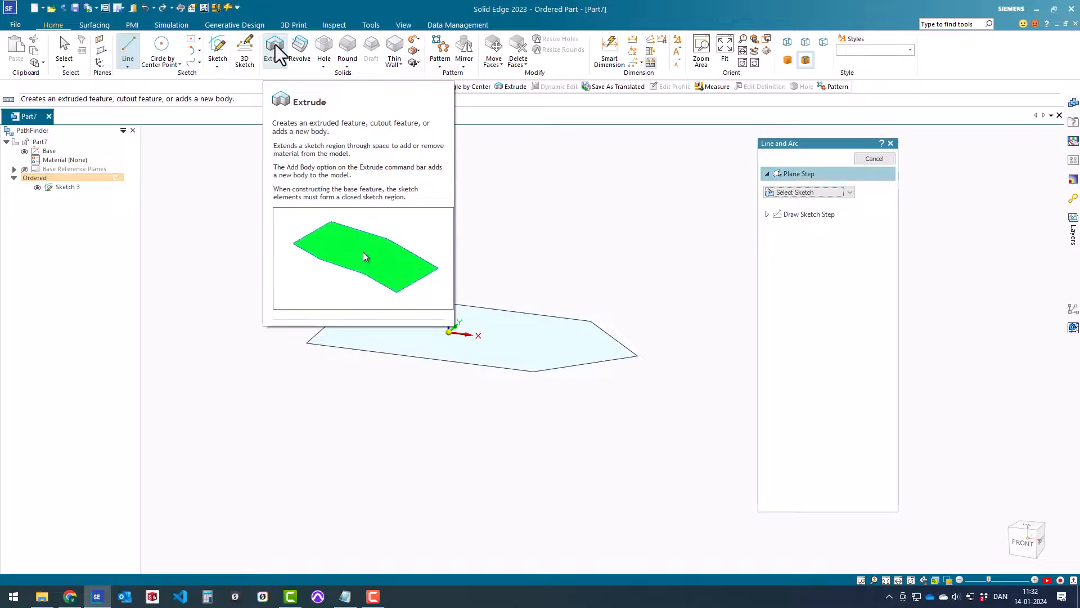
pyautogui.click(281, 52)
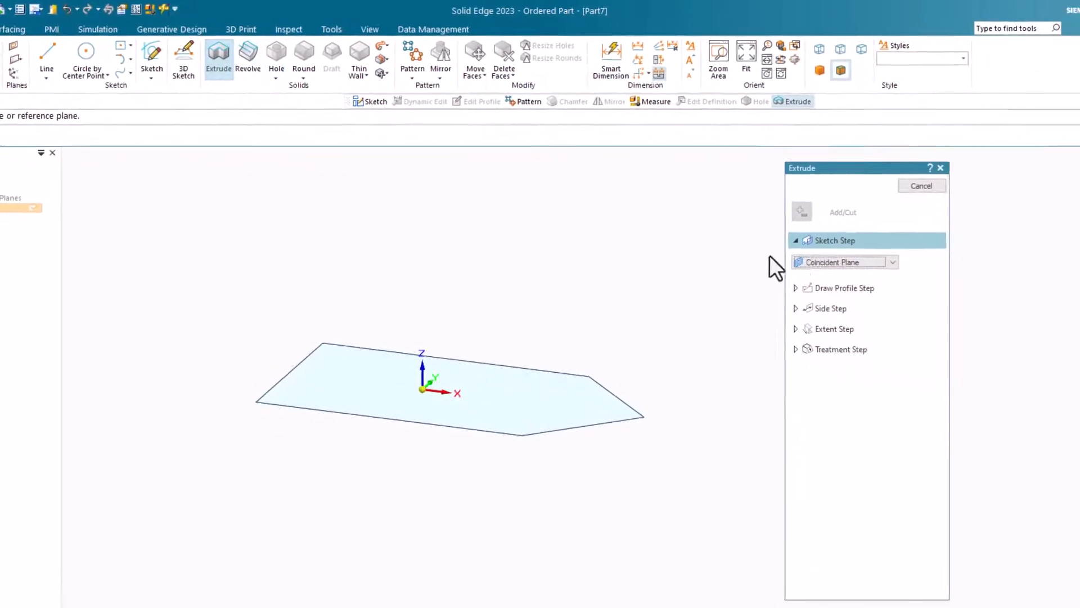
pyautogui.click(870, 256)
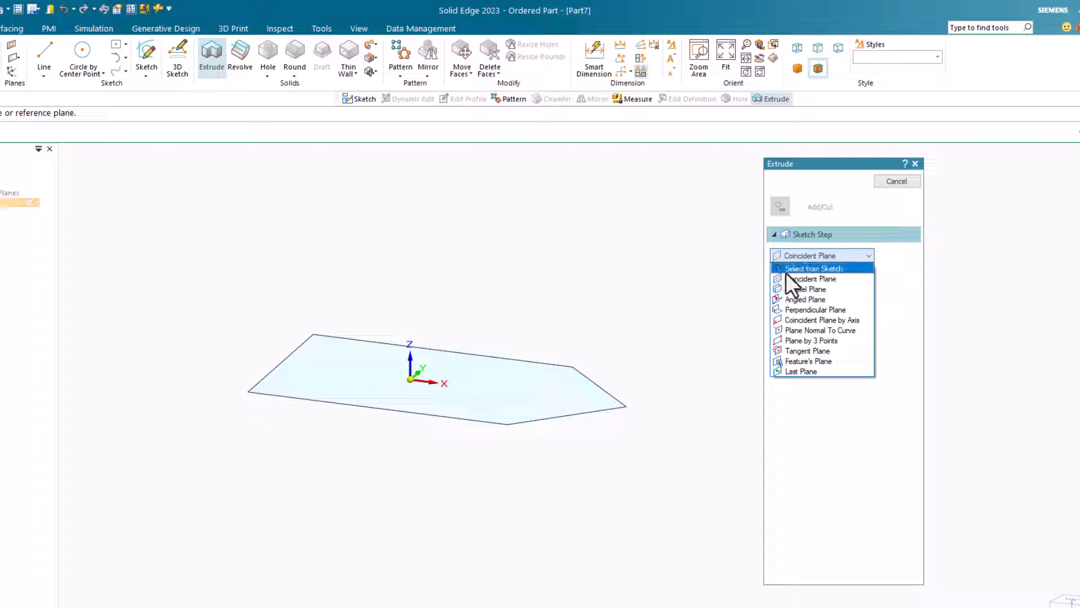
pyautogui.click(847, 269)
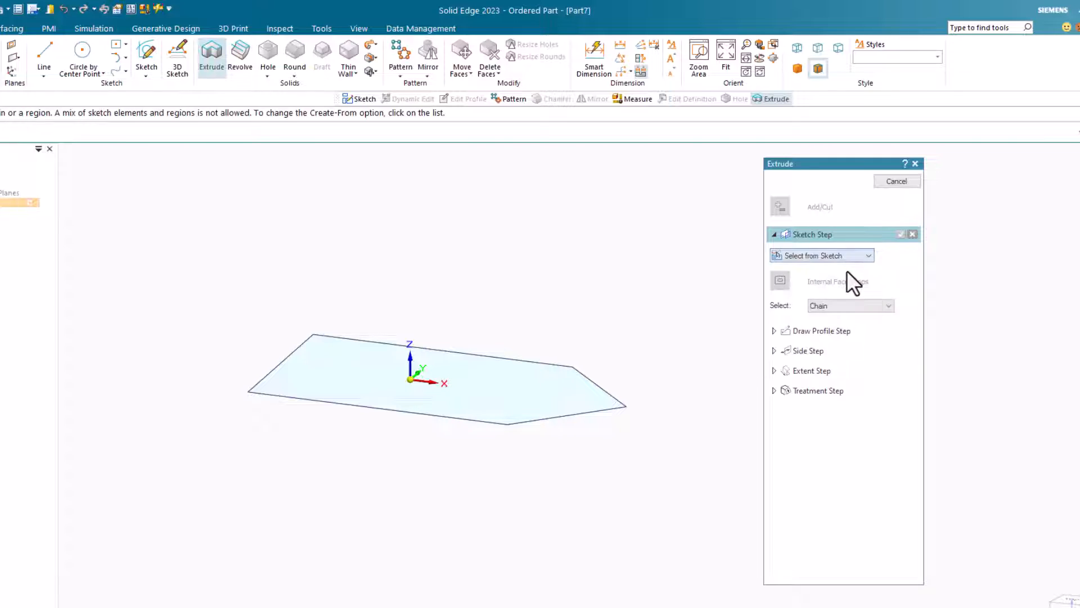
pyautogui.click(543, 368)
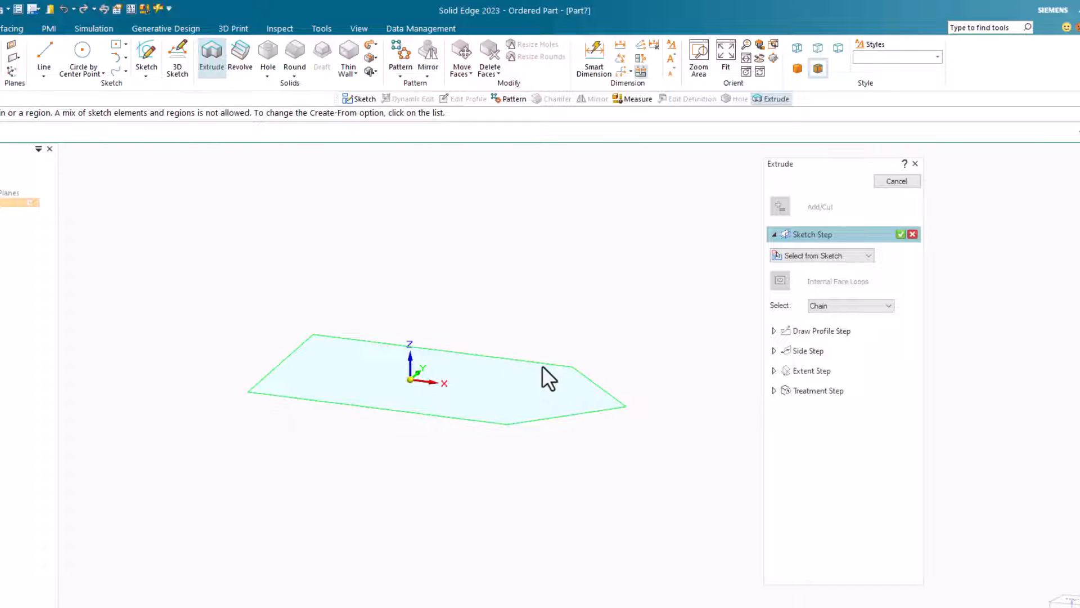
pyautogui.click(900, 235)
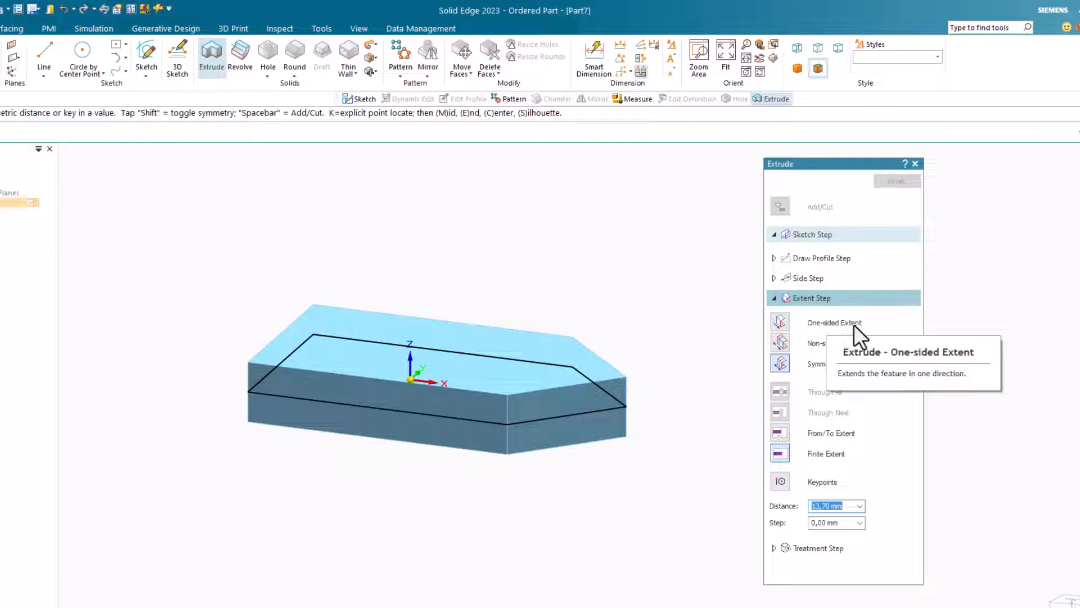
# Try the one-sided extent, switch back to Symmetric Extent, and finish the extrusion with a distance of 20 mm.
pyautogui.click(781, 323)
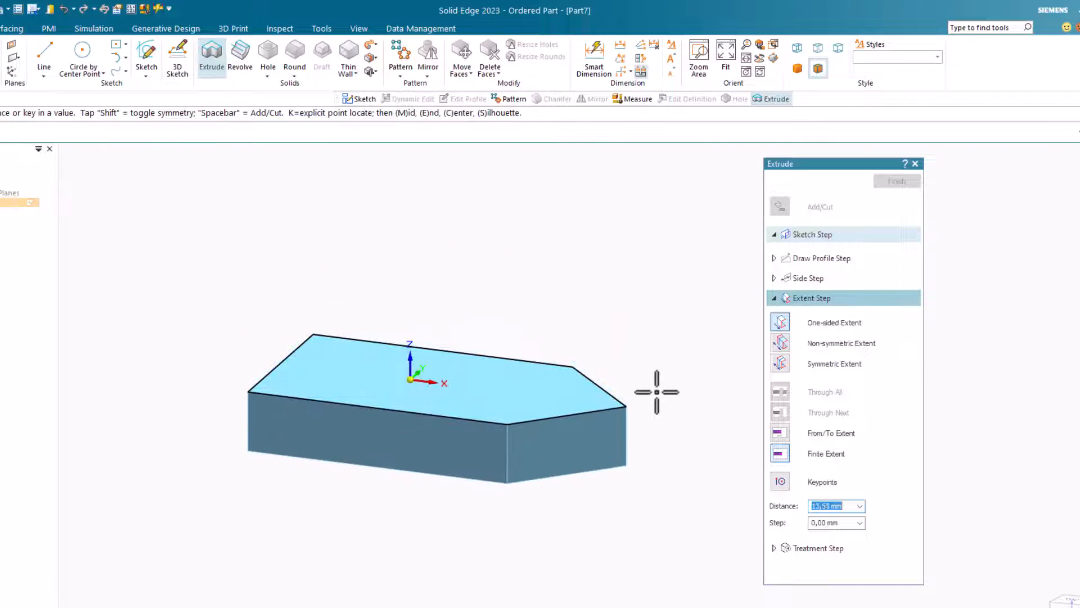
pyautogui.click(781, 363)
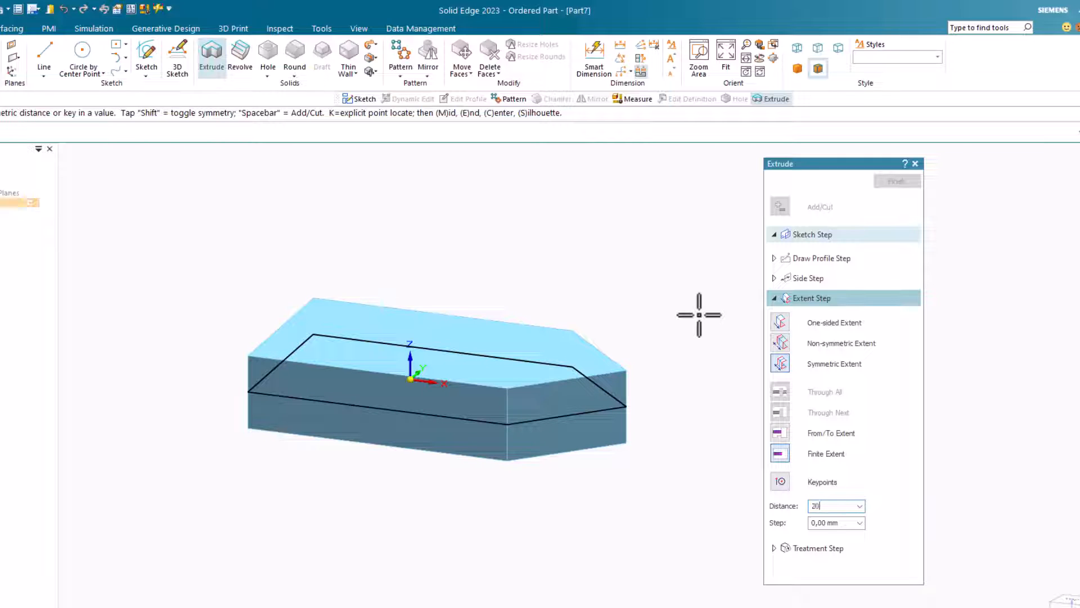
pyautogui.write('20')
pyautogui.press('Return')
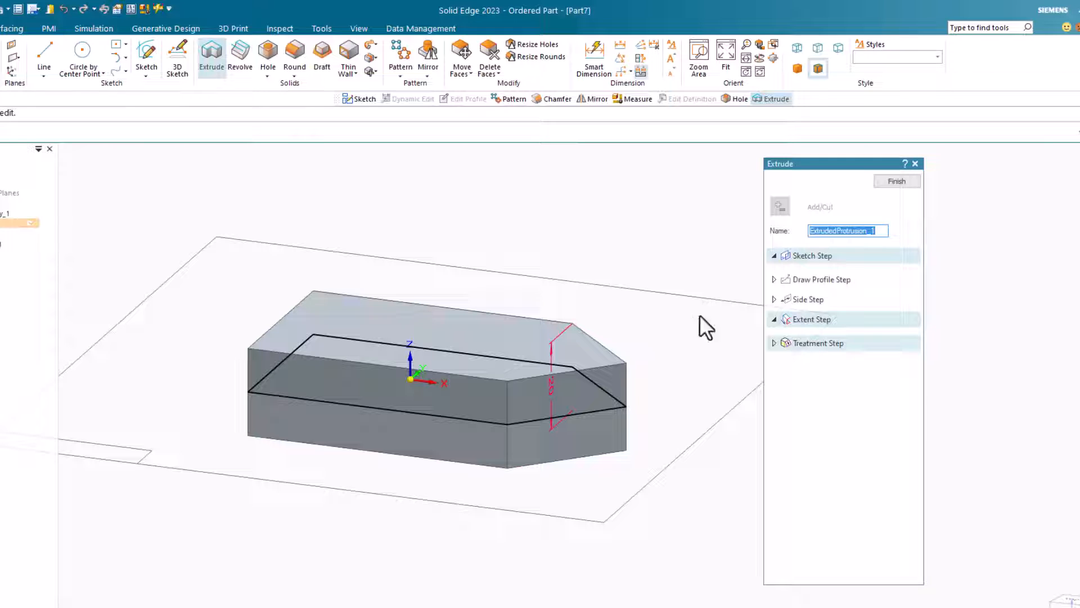
pyautogui.click(895, 181)
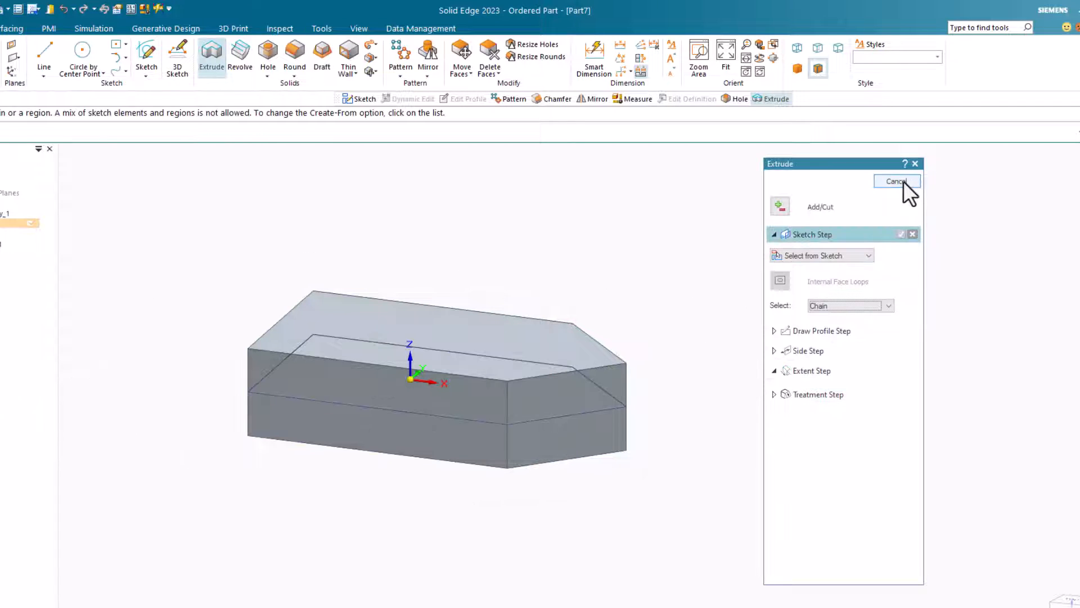
pyautogui.click(903, 181)
pyautogui.scroll(-1, 765, 415)
pyautogui.scroll(1, 633, 436)
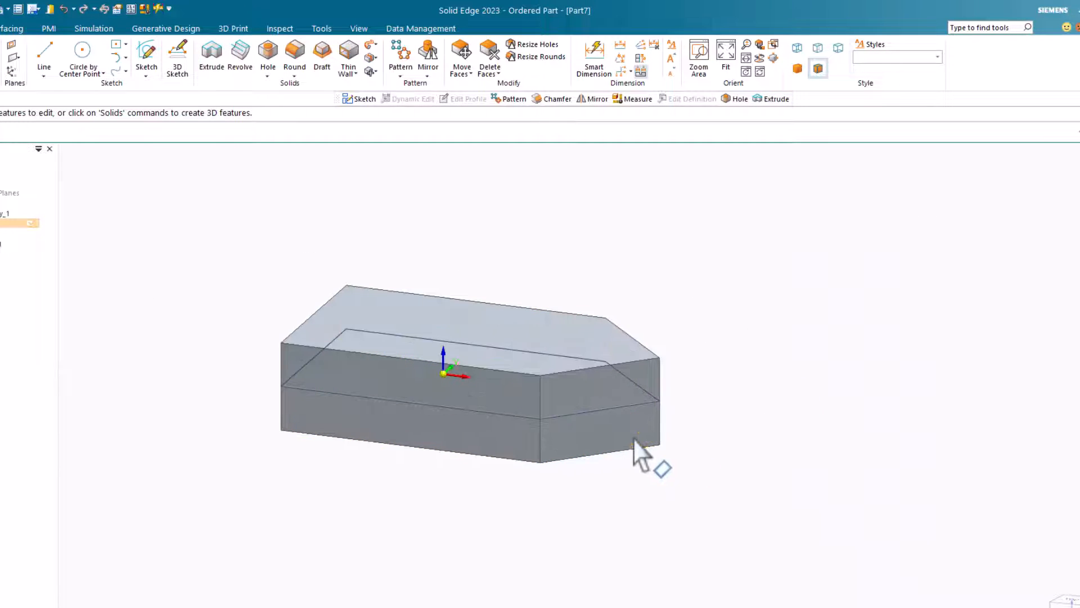
# Try deleting the base sketch while the extrusion still depends on it, and undo that deletion.
pyautogui.moveTo(724, 429); pyautogui.dragTo(705, 406, button='middle')
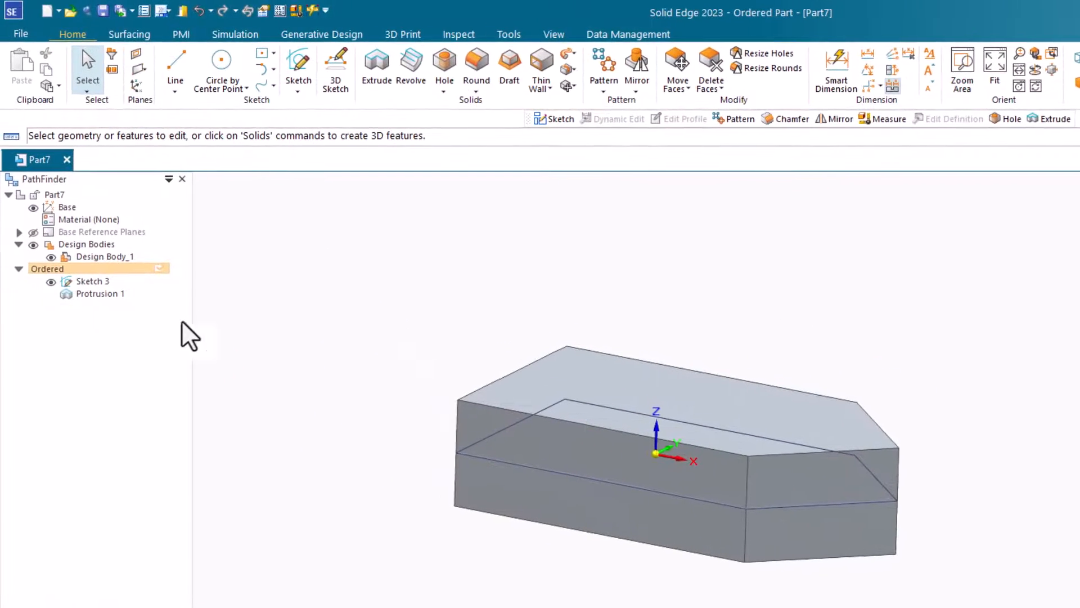
pyautogui.click(97, 293)
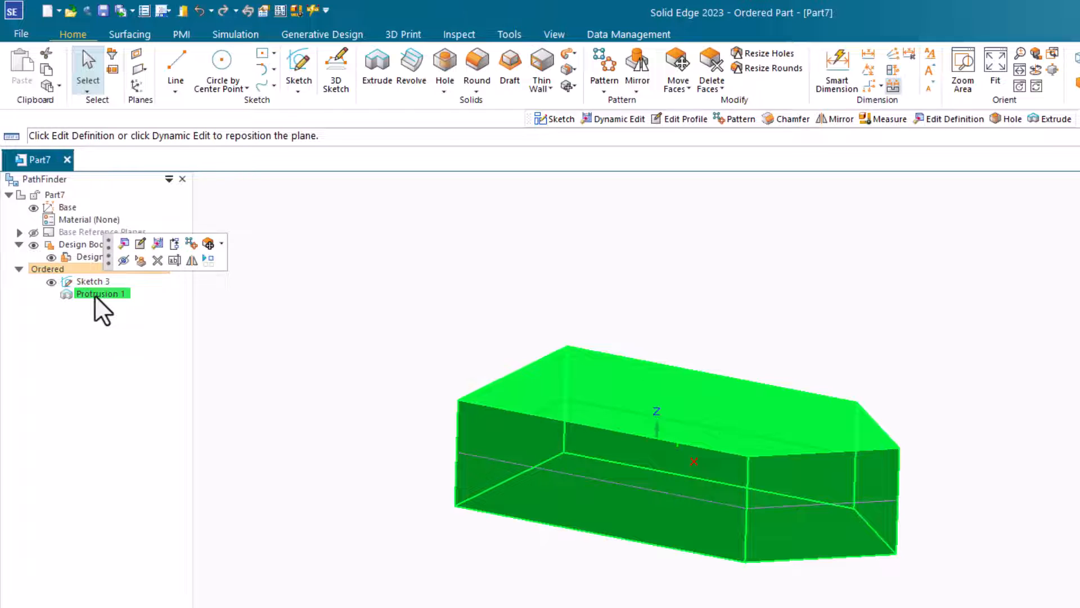
pyautogui.press('Delete')
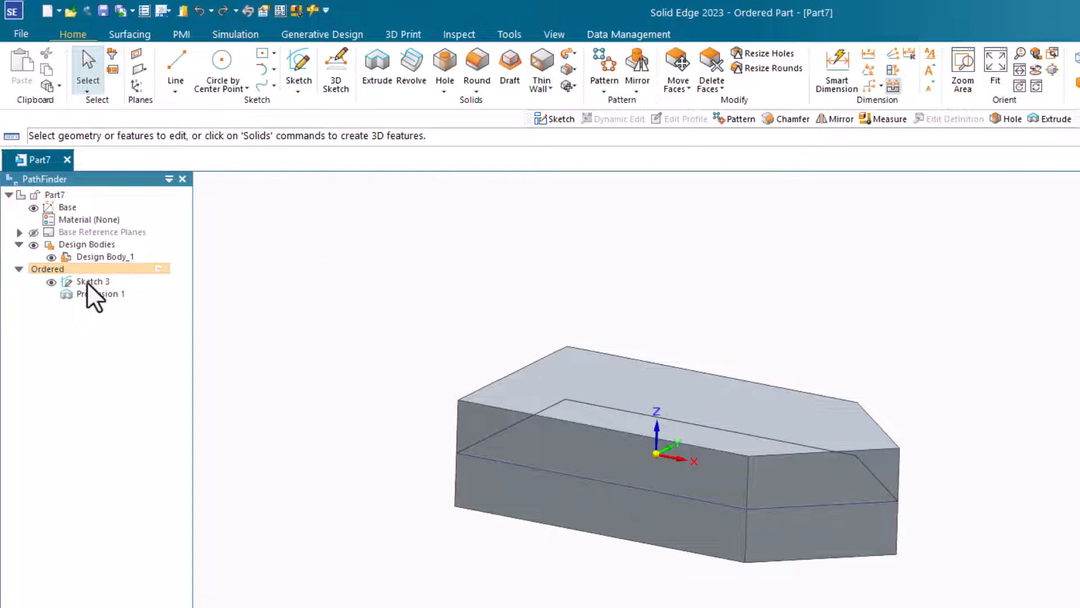
pyautogui.click(86, 283)
pyautogui.press('Delete')
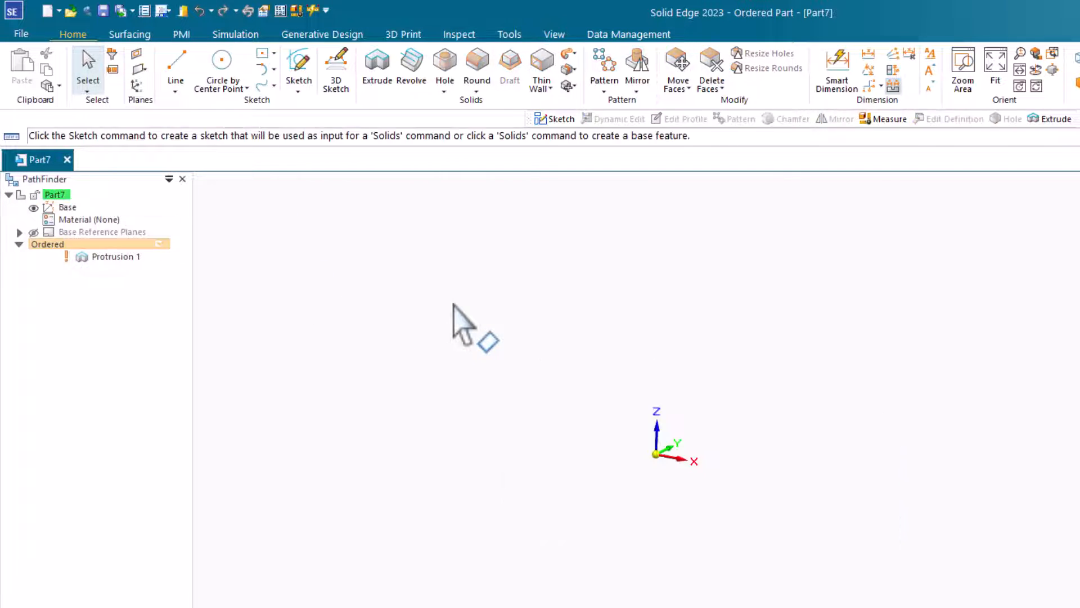
pyautogui.moveTo(104, 259)
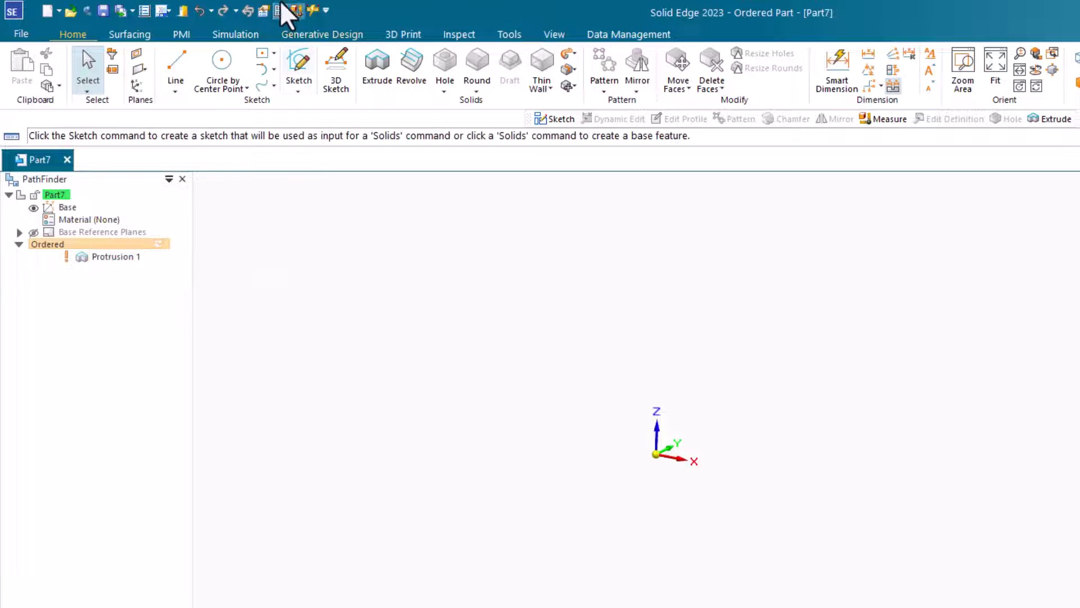
pyautogui.click(198, 10)
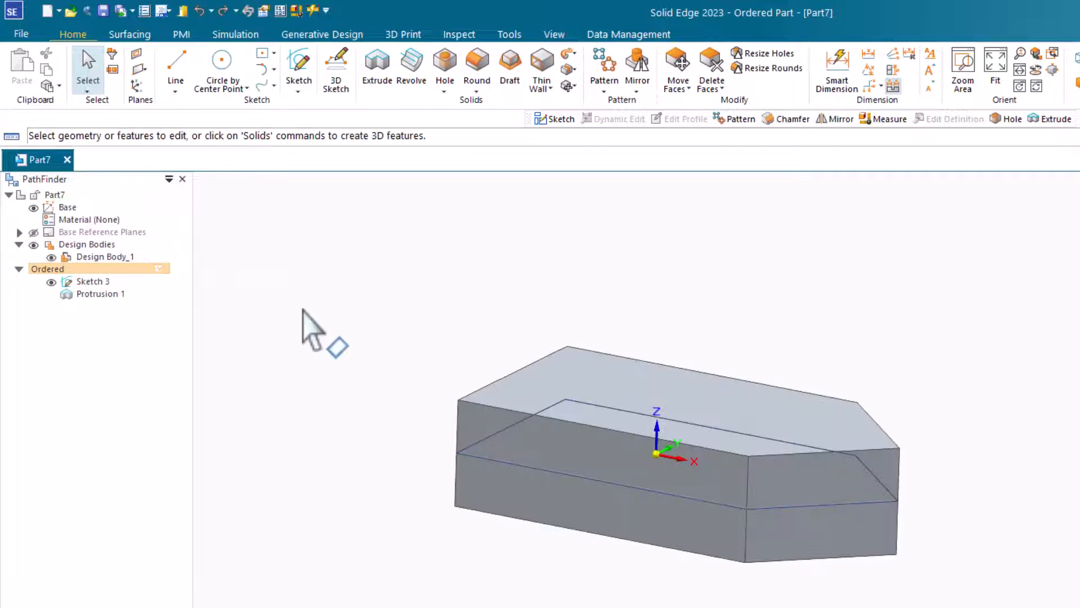
# Delete the extrusion feature and its underlying sketch from the part.
pyautogui.click(100, 295)
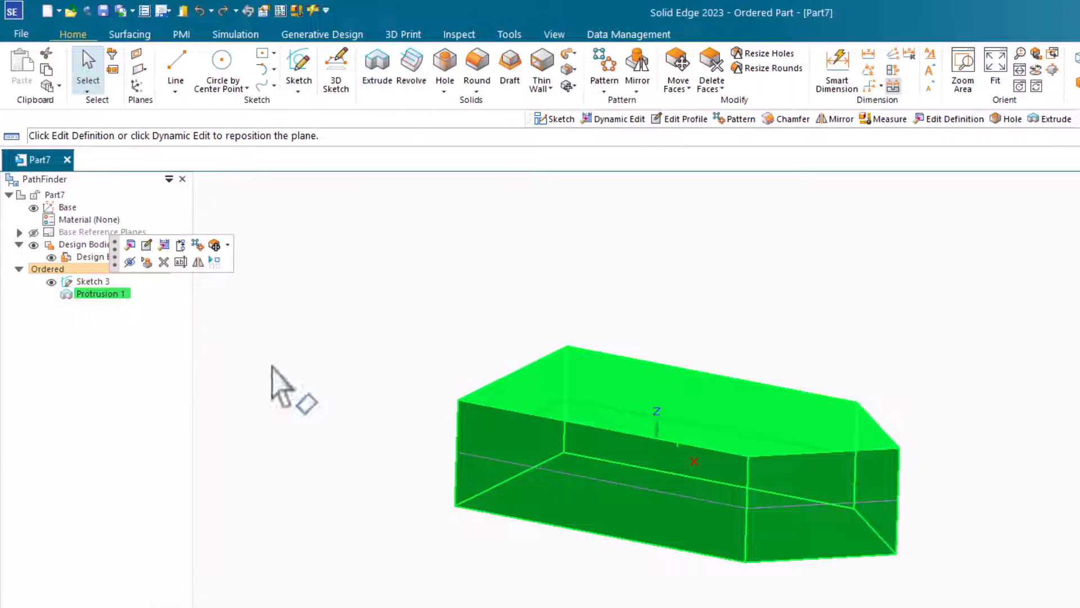
pyautogui.press('Delete')
pyautogui.click(94, 258)
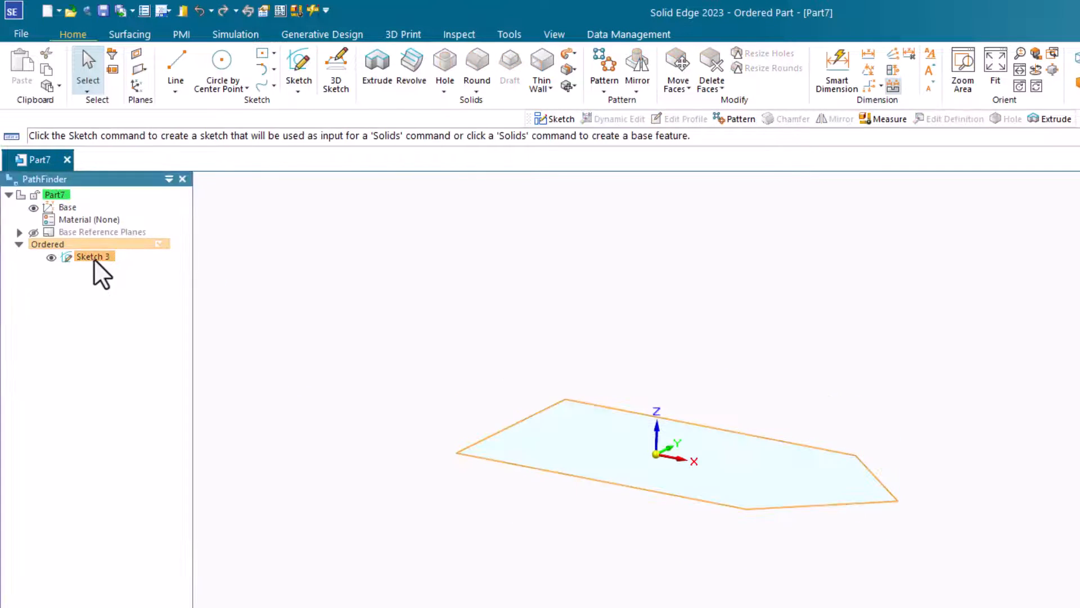
pyautogui.press('Delete')
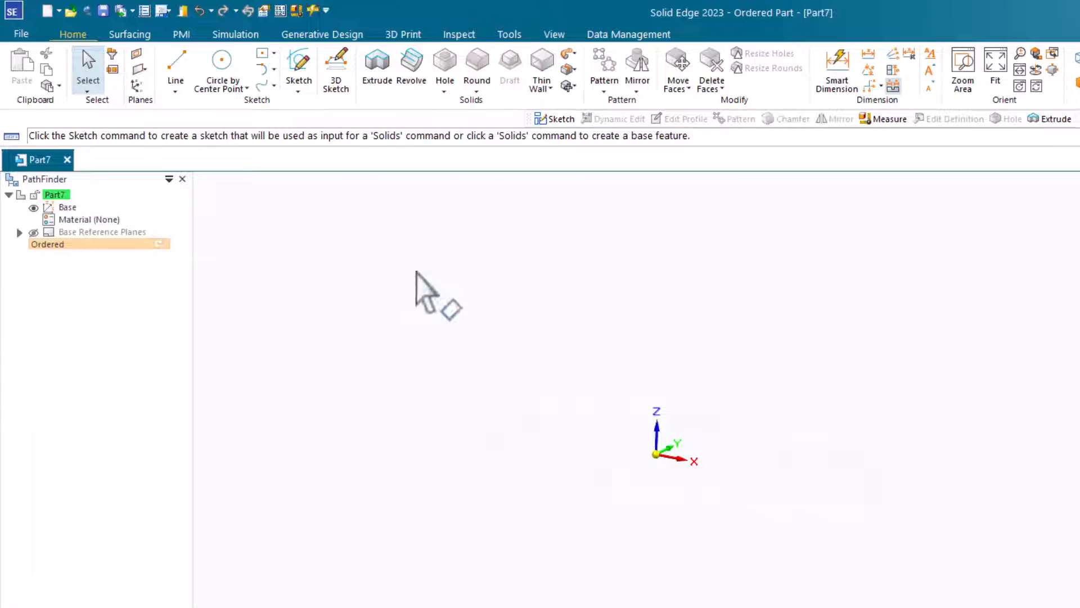
# Start an Extrude and draw its profile on the horizontal (xy) base reference plane.
pyautogui.click(385, 78)
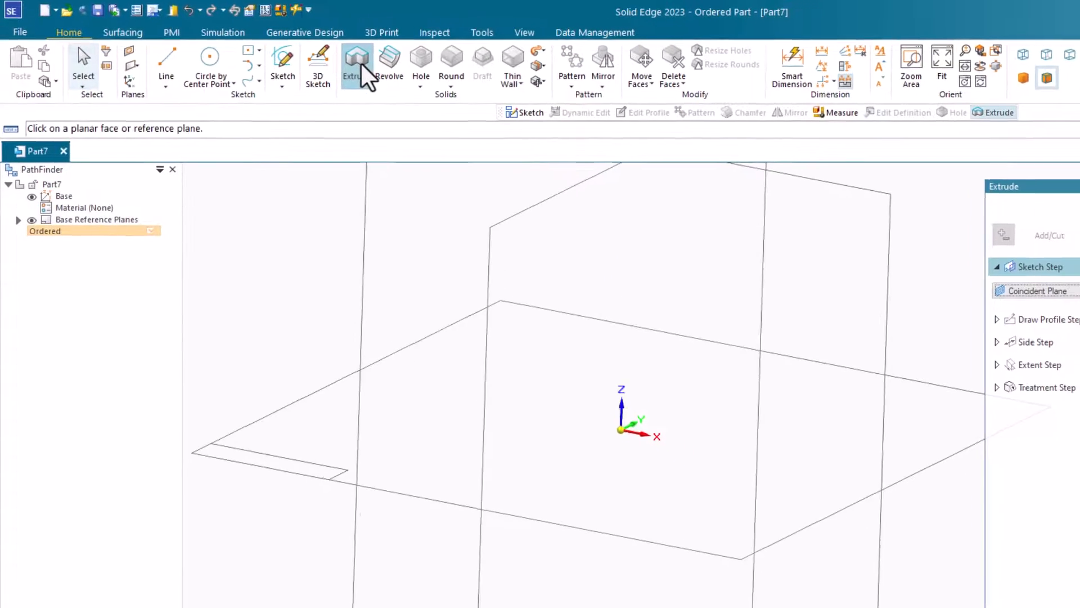
pyautogui.scroll(-5, 506, 477)
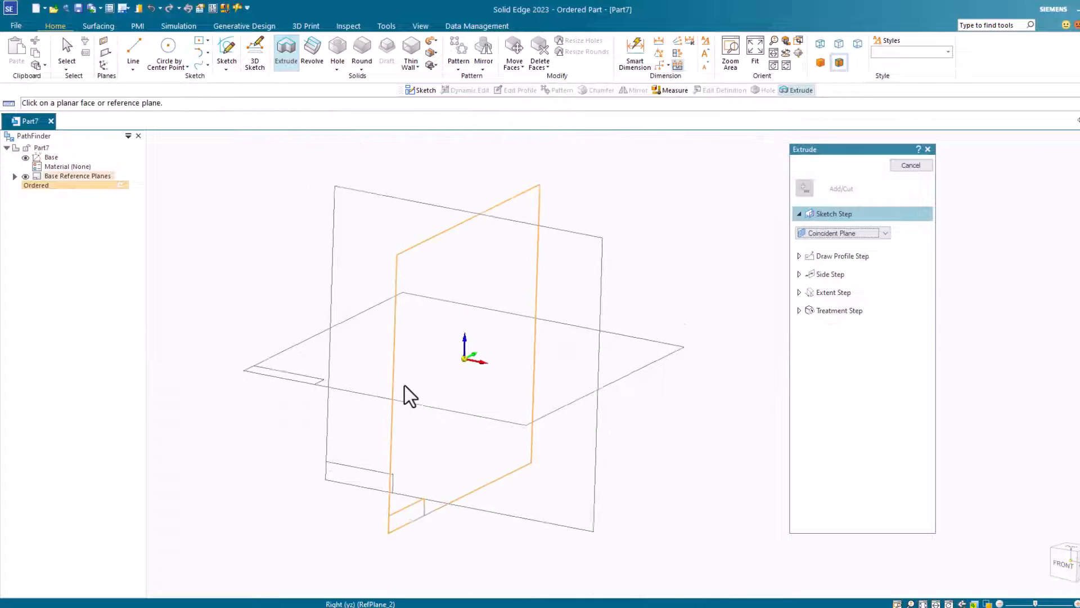
pyautogui.scroll(3, 414, 388)
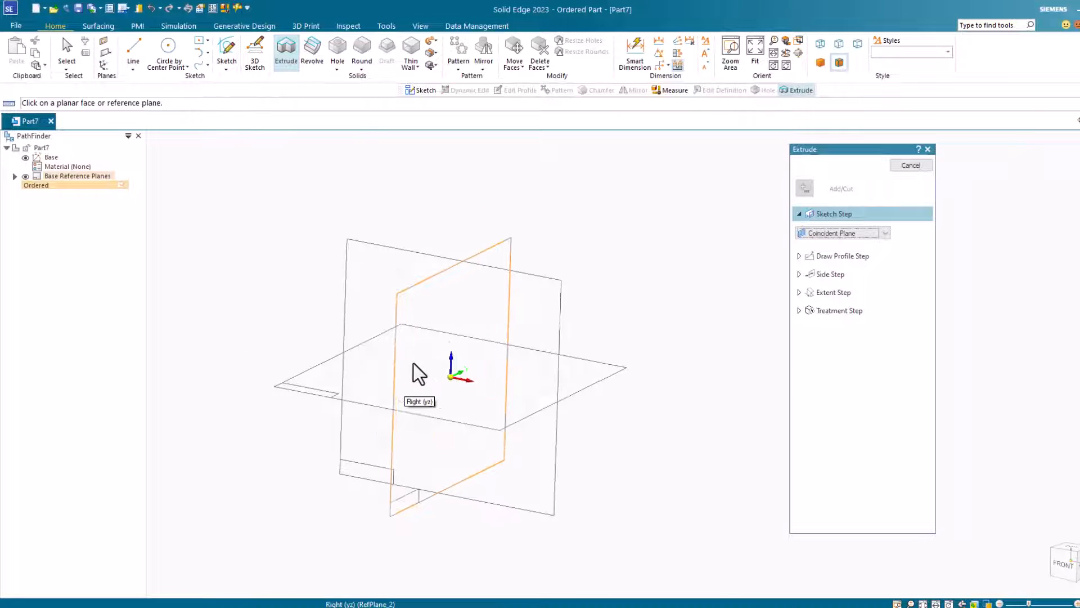
pyautogui.click(609, 389)
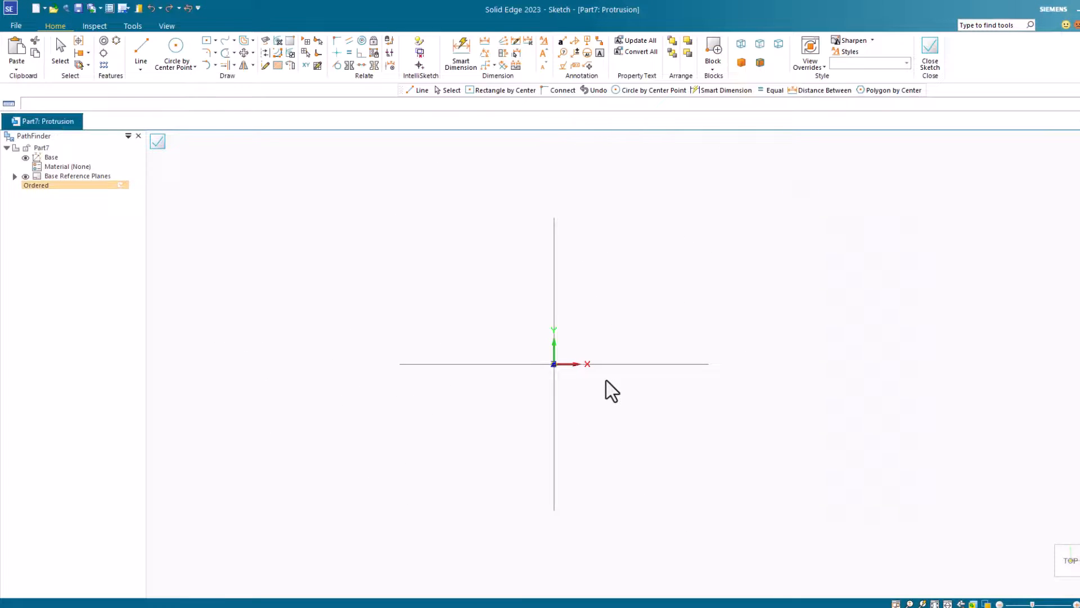
# Draw a closed five-sided line profile around the origin, with an upper edge about 65 mm long and an off-centre point on the +X side.
pyautogui.click(143, 50)
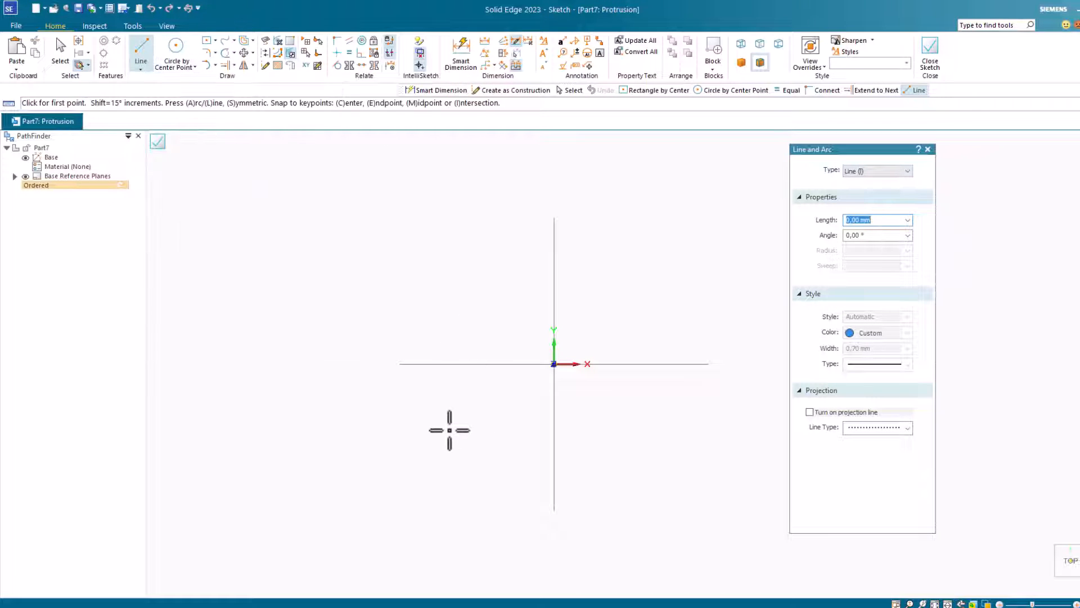
pyautogui.click(449, 430)
pyautogui.click(449, 297)
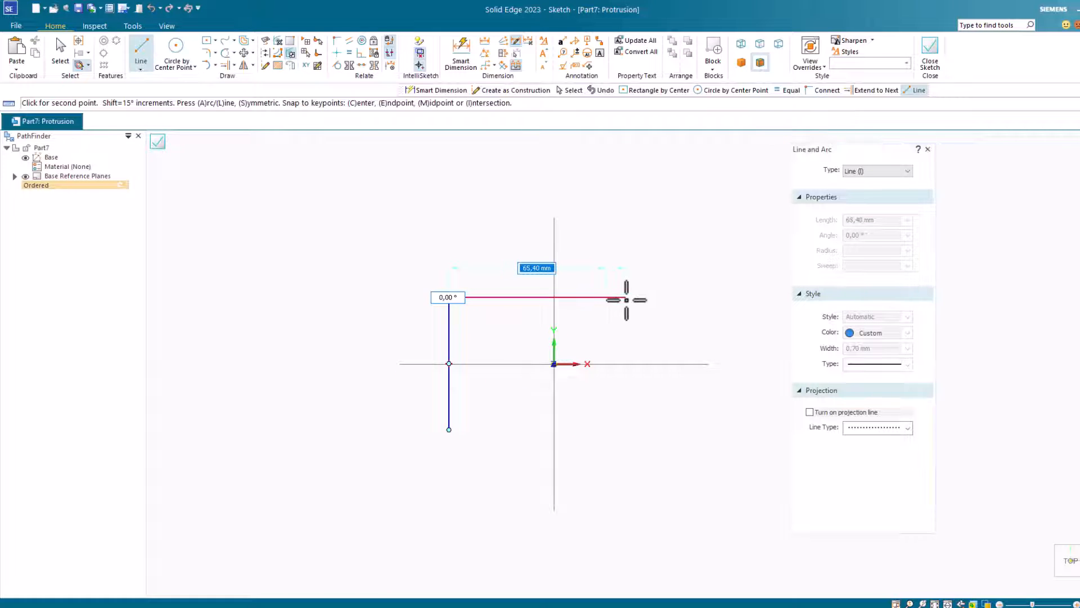
pyautogui.click(626, 297)
pyautogui.click(664, 345)
pyautogui.click(702, 393)
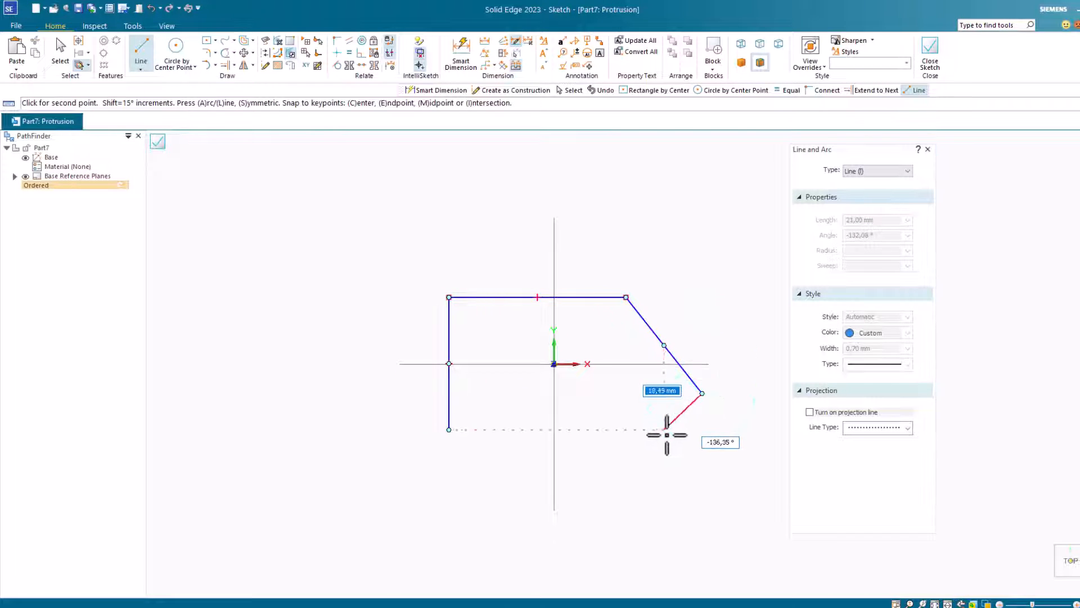
pyautogui.click(664, 429)
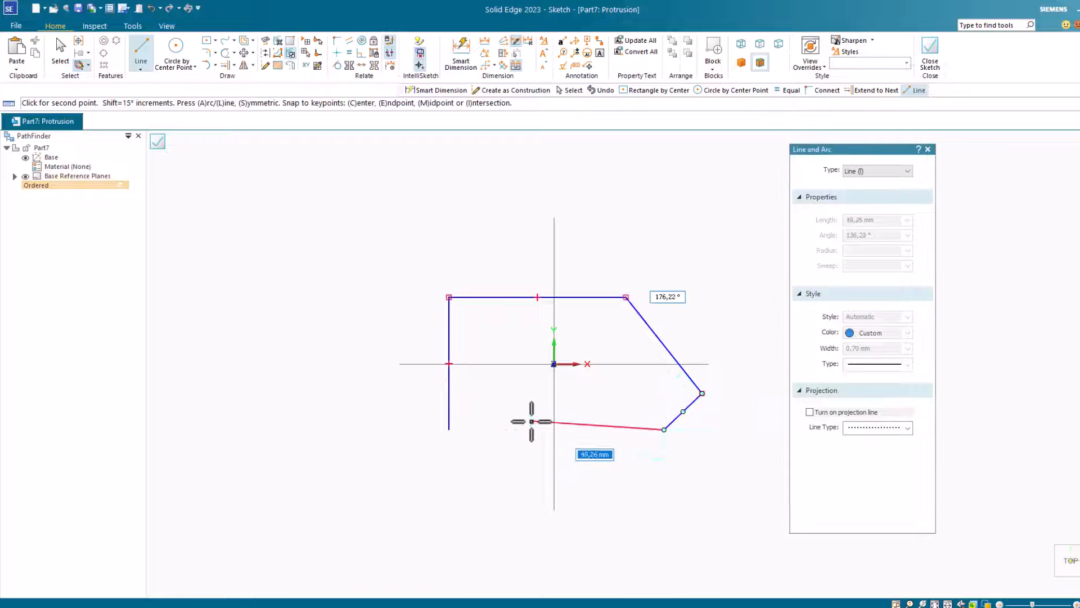
pyautogui.click(449, 429)
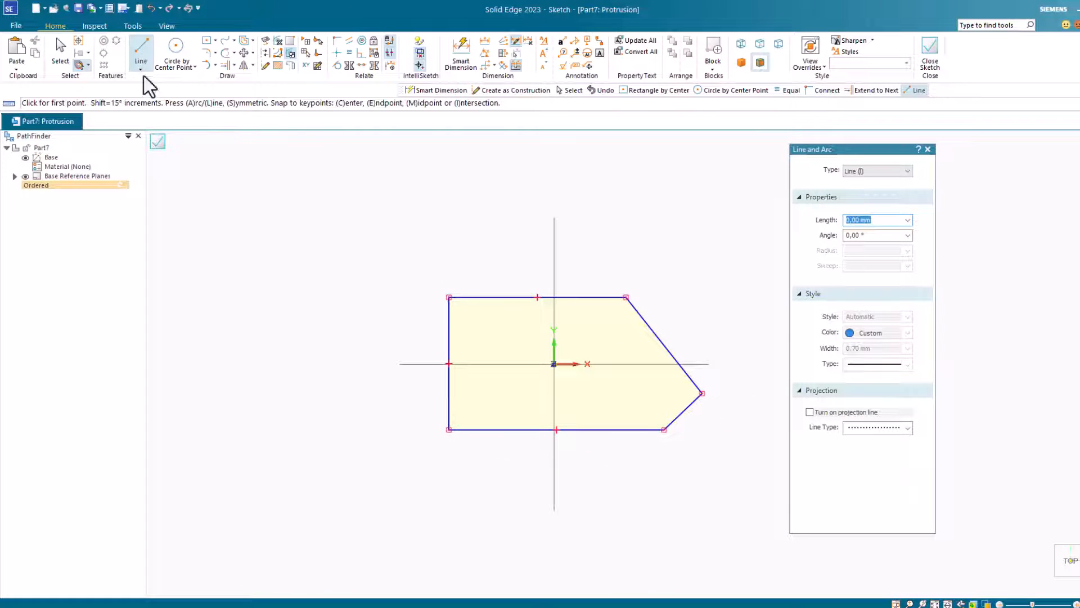
pyautogui.press('Escape')
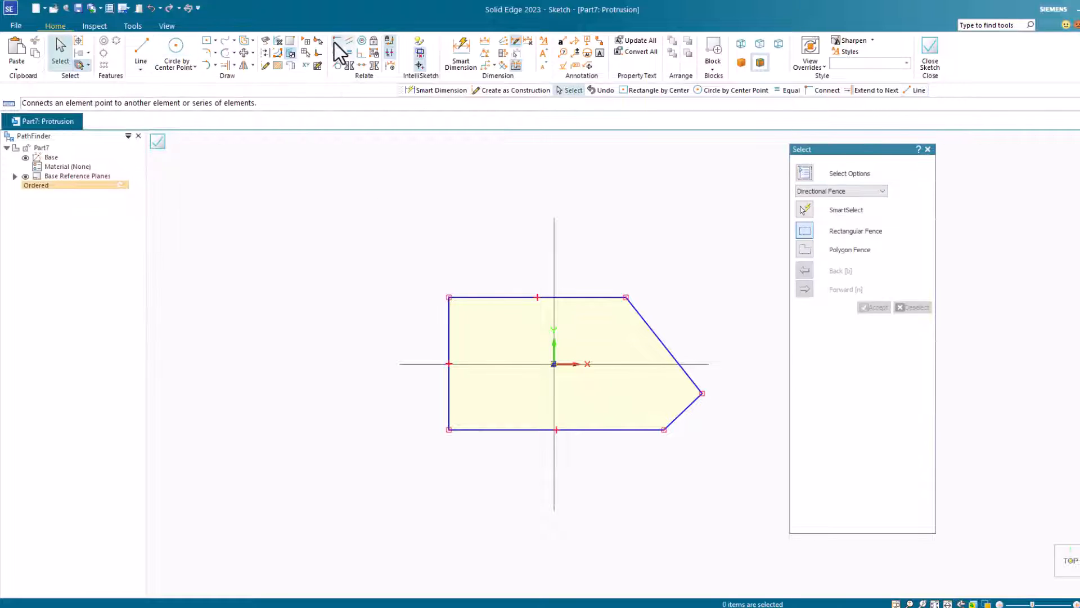
# Connect the profile's pointed vertex to the horizontal reference axis.
pyautogui.click(336, 42)
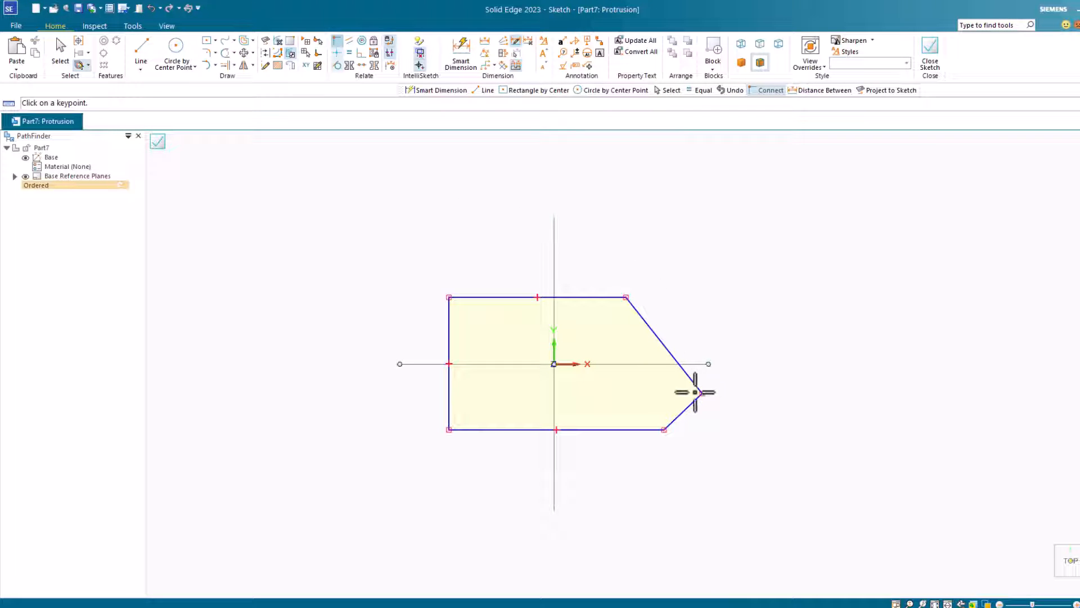
pyautogui.click(696, 392)
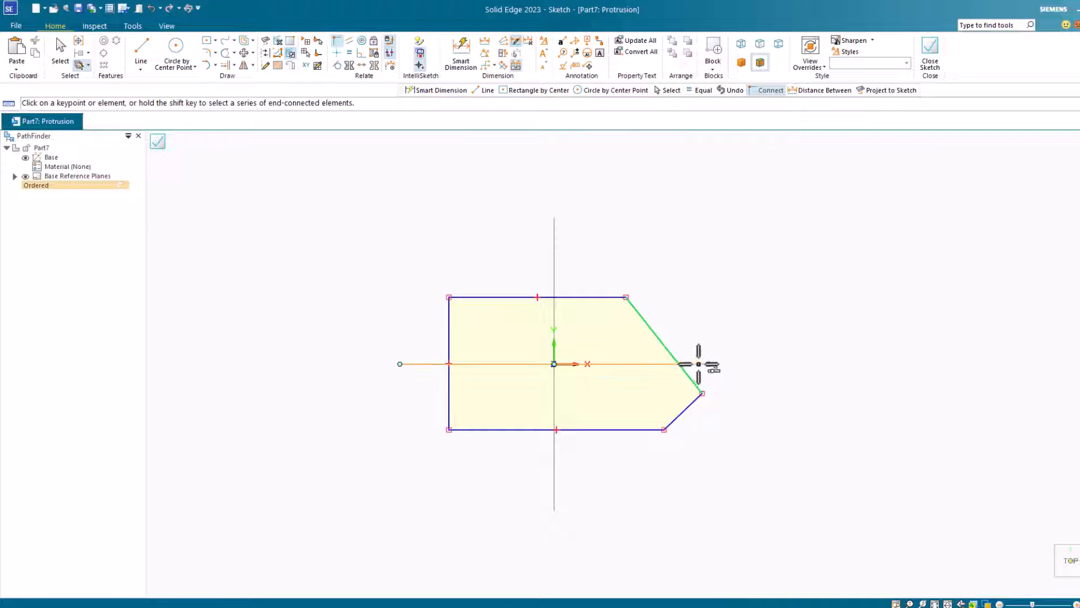
pyautogui.click(698, 364)
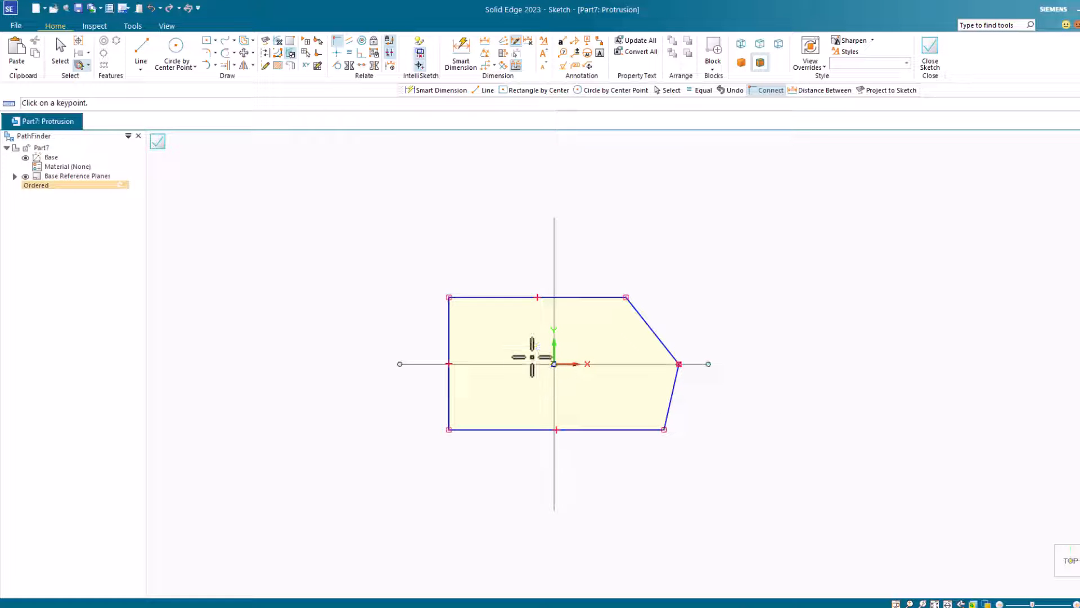
pyautogui.press('Escape')
# Move the profile's upper edge slightly upward, and connect the midpoint of the vertical edge to the horizontal reference axis.
pyautogui.click(467, 298)
pyautogui.moveTo(470, 297); pyautogui.dragTo(479, 290)
pyautogui.click(490, 210)
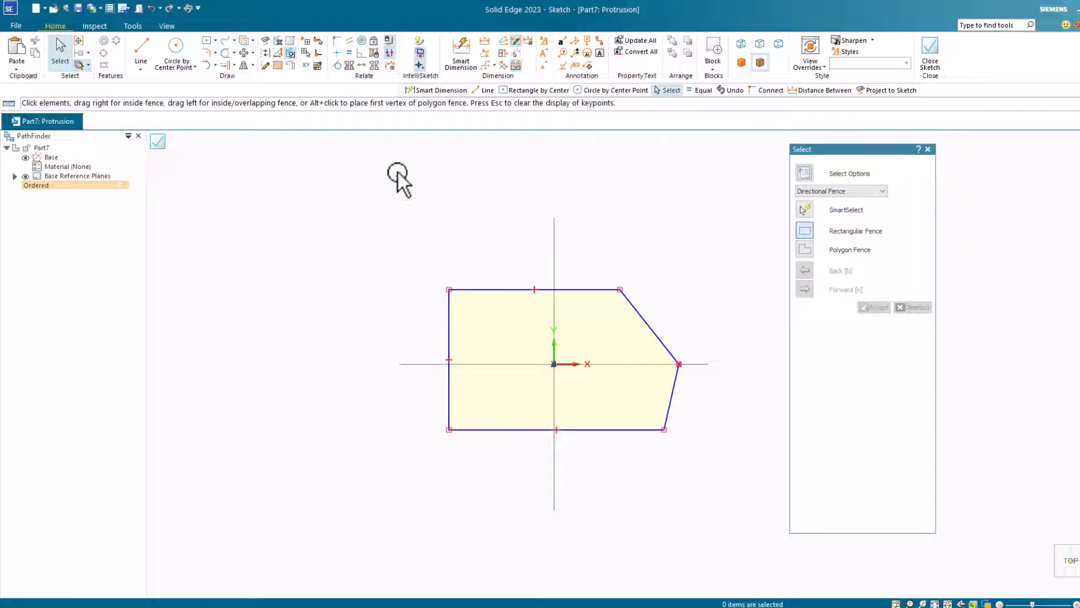
pyautogui.click(337, 41)
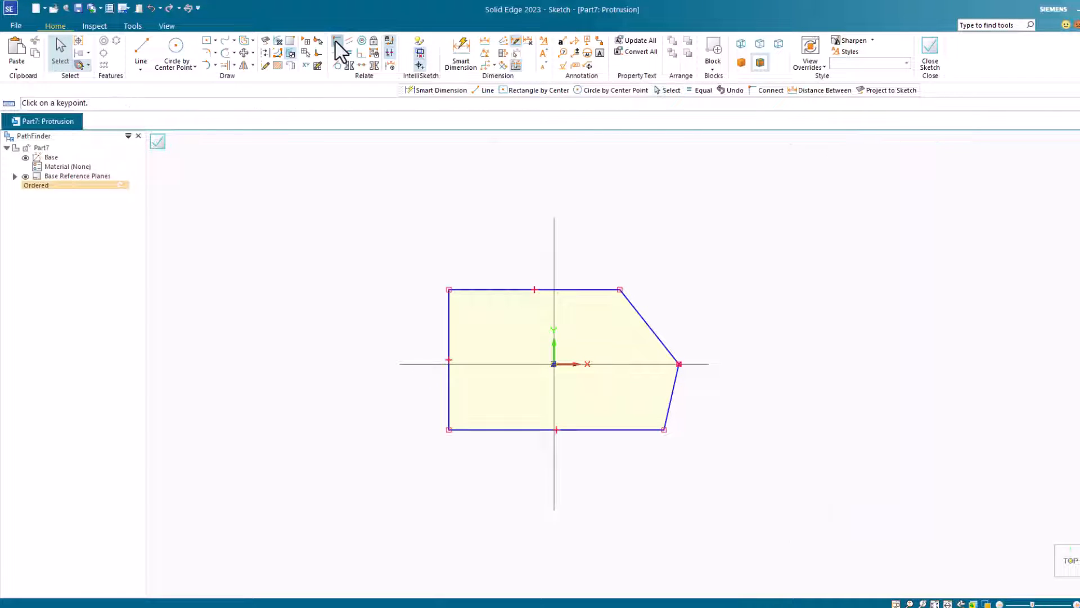
pyautogui.click(449, 360)
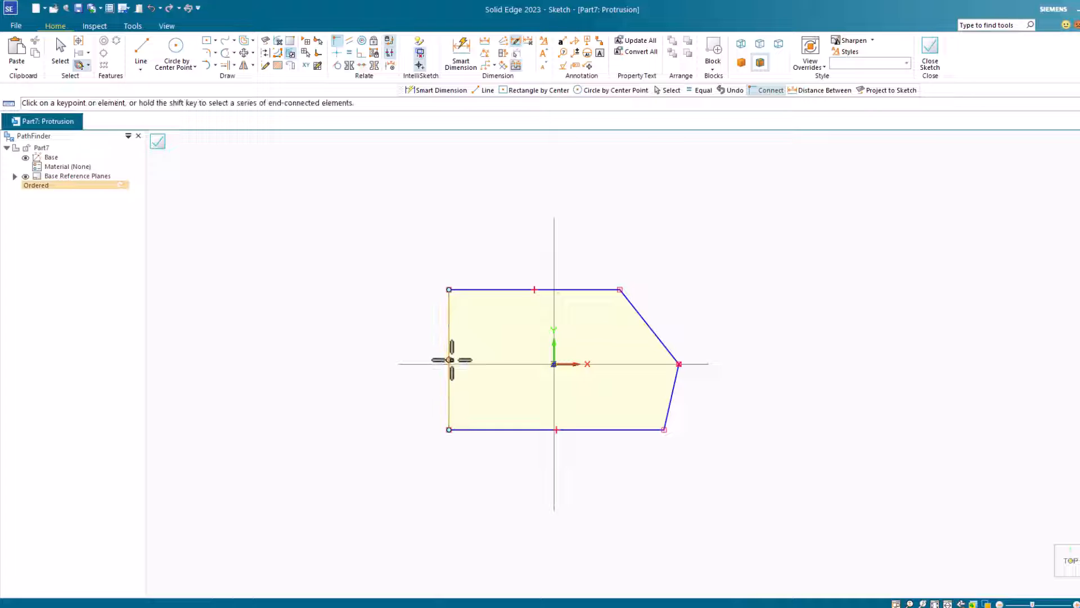
pyautogui.click(420, 364)
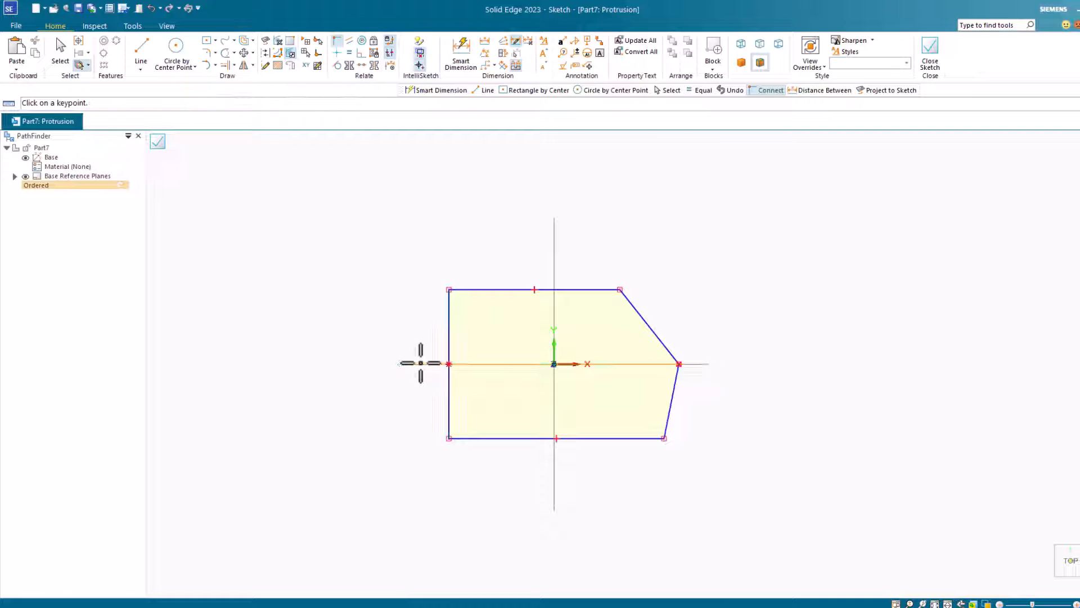
# Make the profile's upper and lower horizontal edges equal in length.
pyautogui.click(350, 52)
pyautogui.click(588, 291)
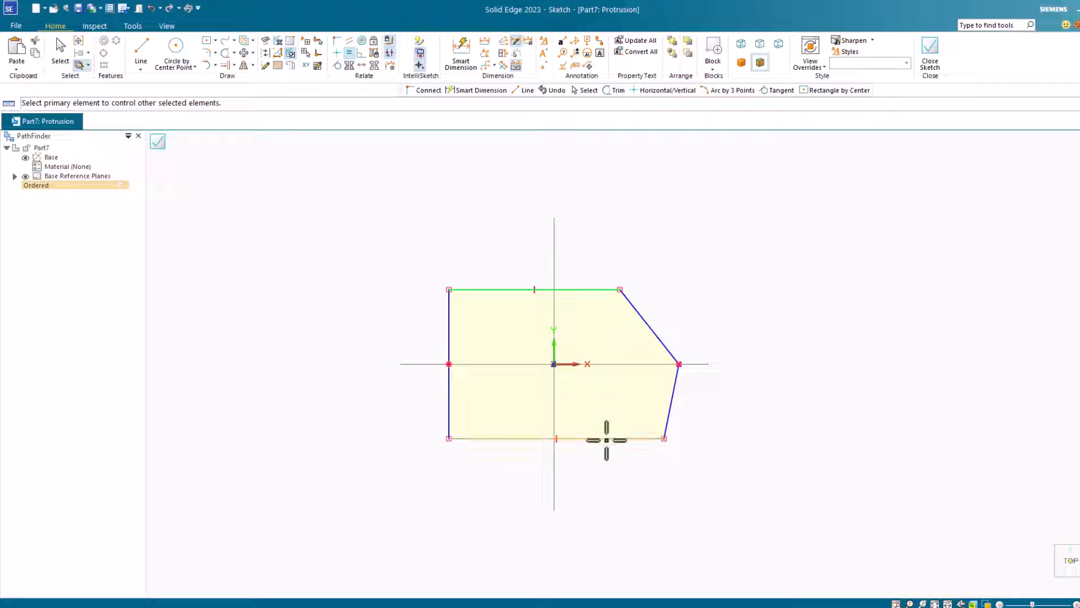
pyautogui.click(613, 439)
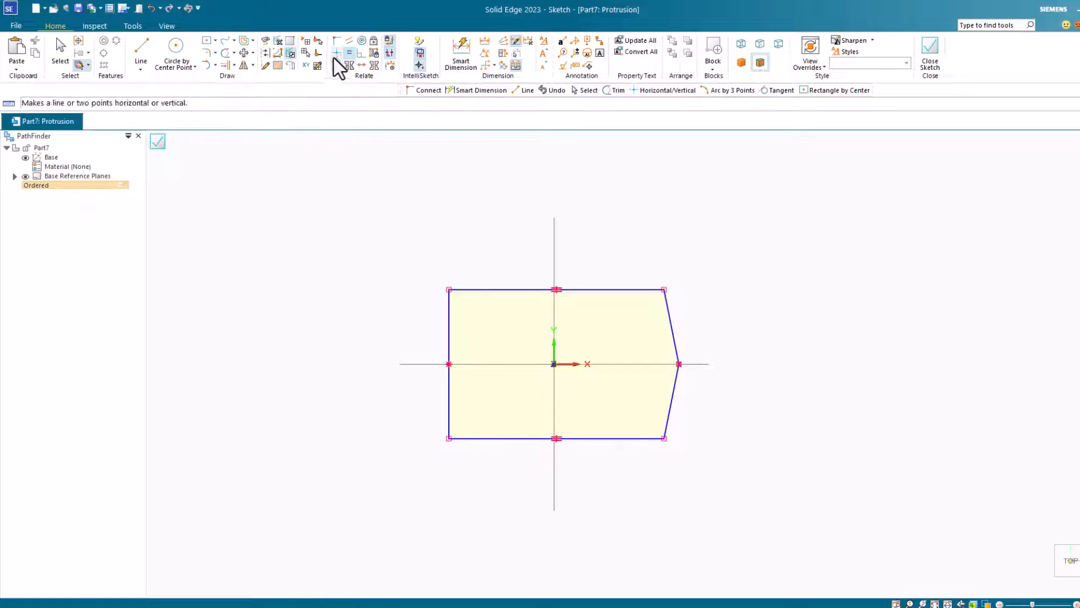
pyautogui.click(461, 44)
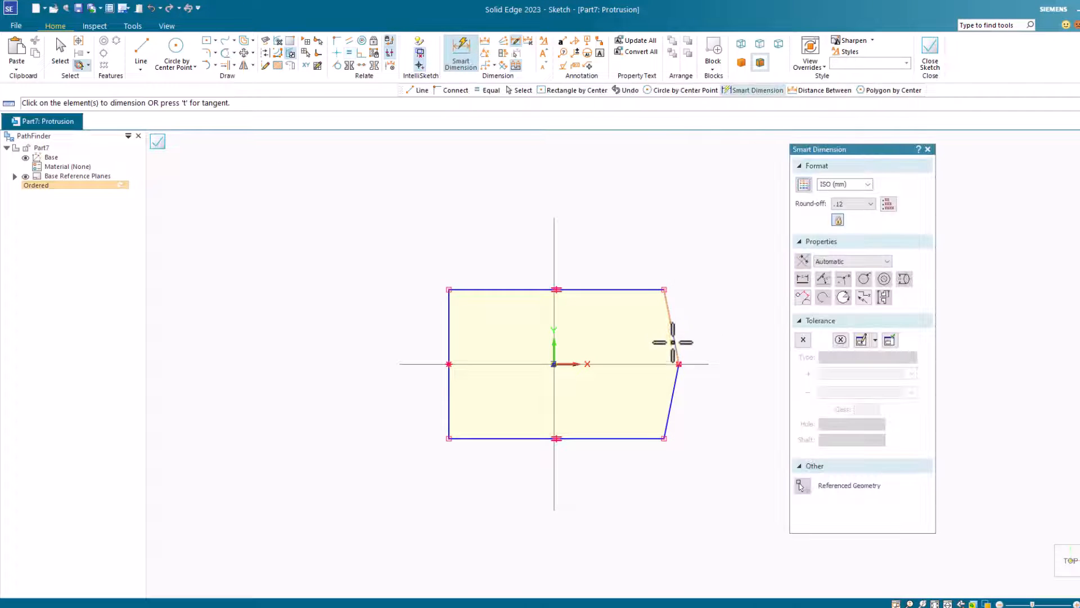
pyautogui.click(677, 343)
pyautogui.click(673, 389)
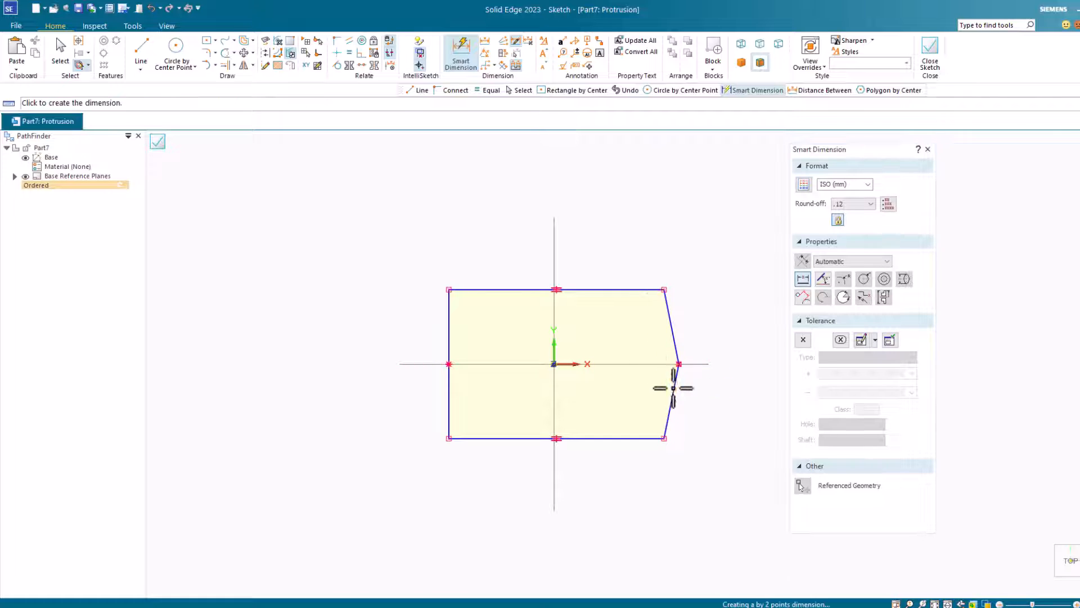
pyautogui.click(617, 336)
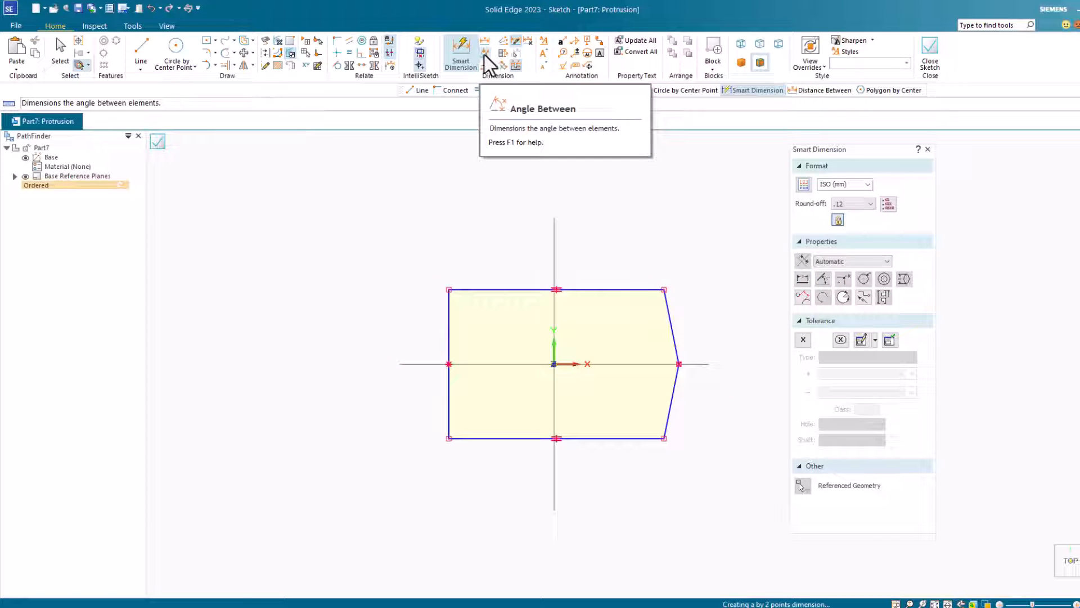
# Add an Angle Between dimension inside the profile's point between its two slanted edges and set it to 90°.
pyautogui.click(484, 53)
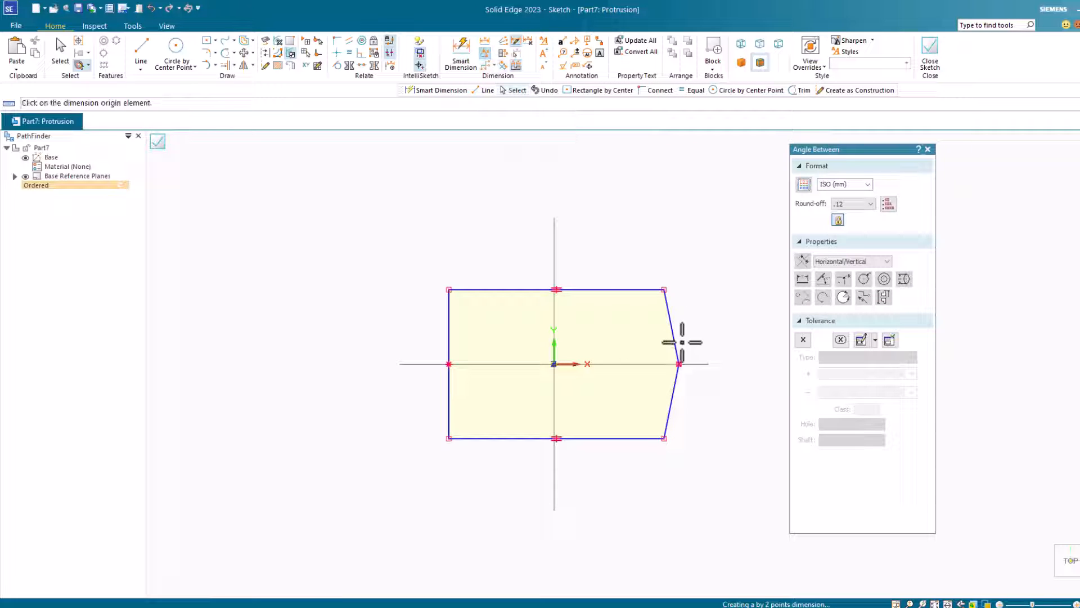
pyautogui.click(676, 343)
pyautogui.click(675, 388)
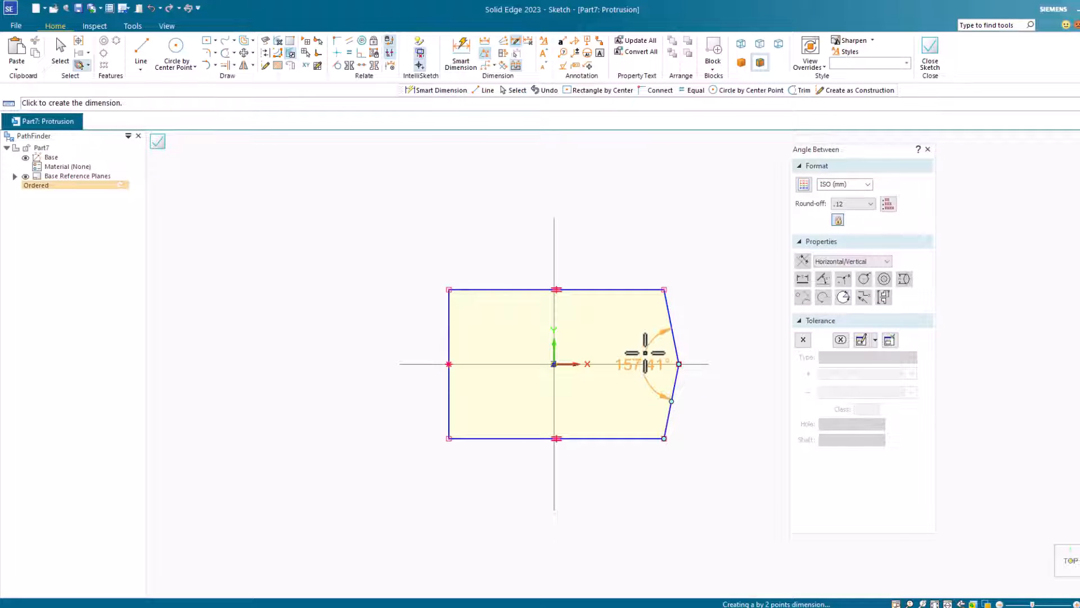
pyautogui.click(645, 352)
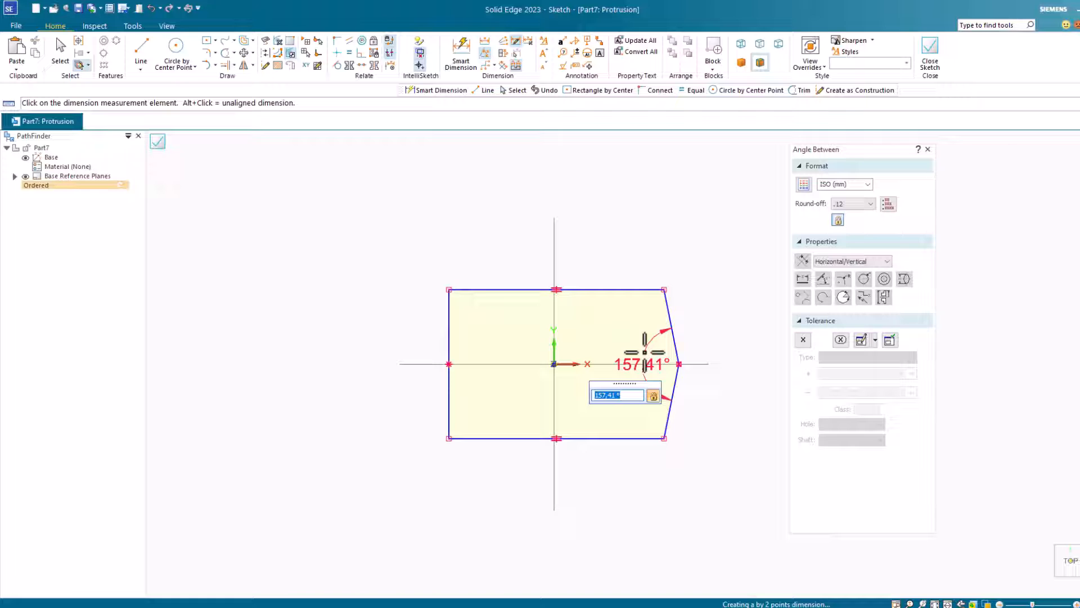
pyautogui.write('90')
pyautogui.press('Return')
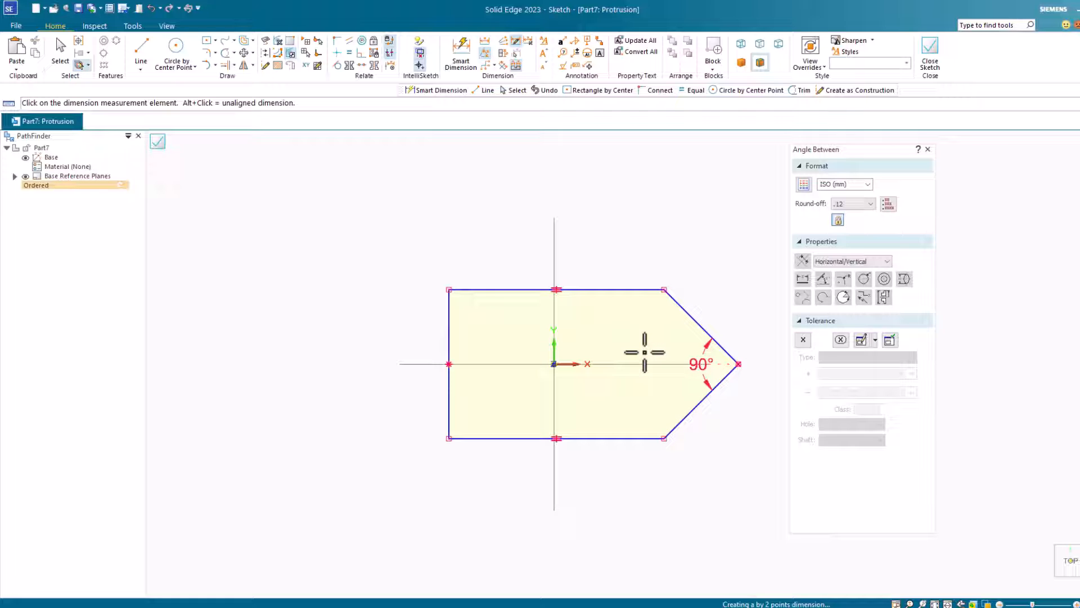
# Delete the 90° angle dimension between the two slanted edges.
pyautogui.press('Escape')
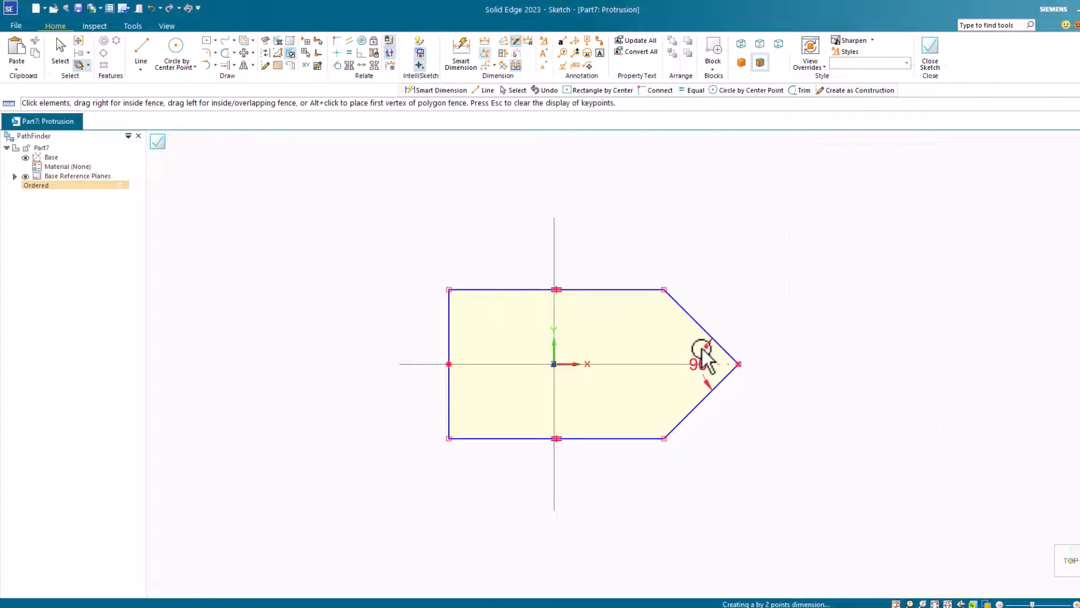
pyautogui.click(703, 353)
pyautogui.press('Delete')
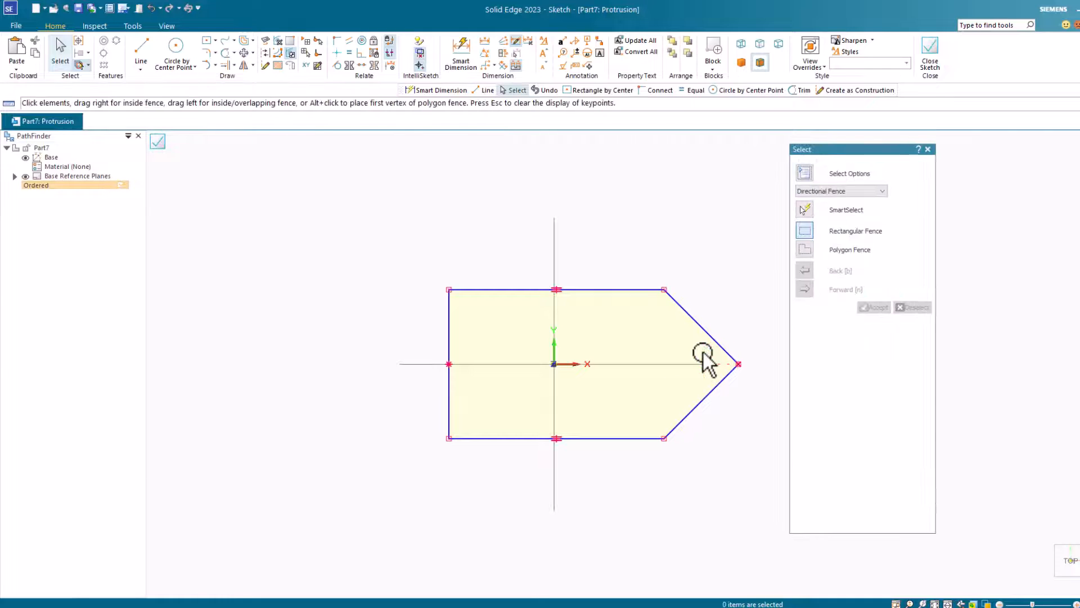
# Use Smart Dimension to place a 90° angular dimension between the two slanted edges, inside the profile's point.
pyautogui.click(462, 47)
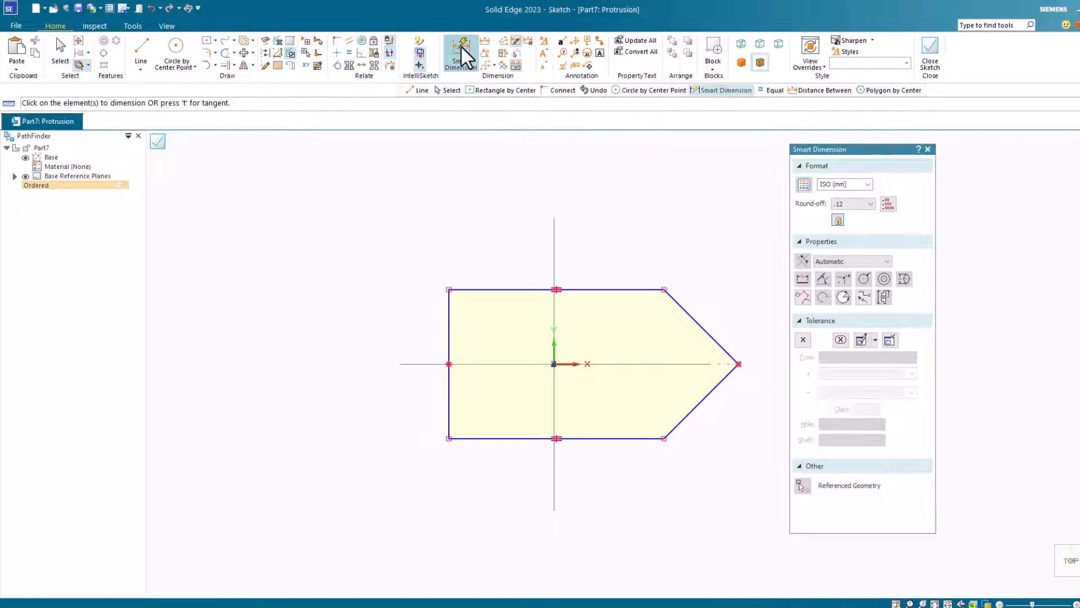
pyautogui.click(717, 346)
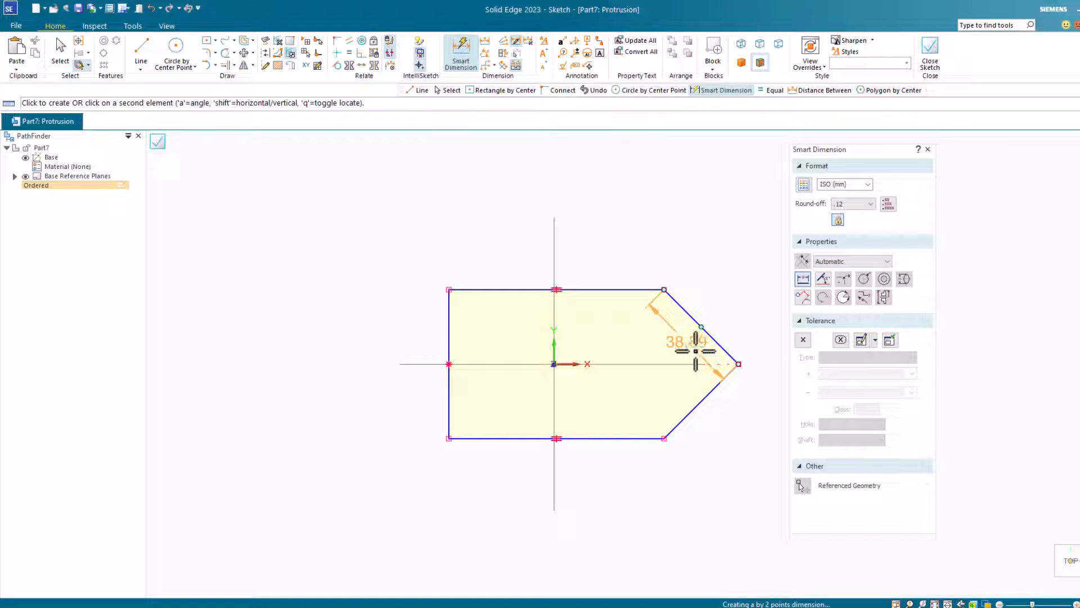
pyautogui.press('a')
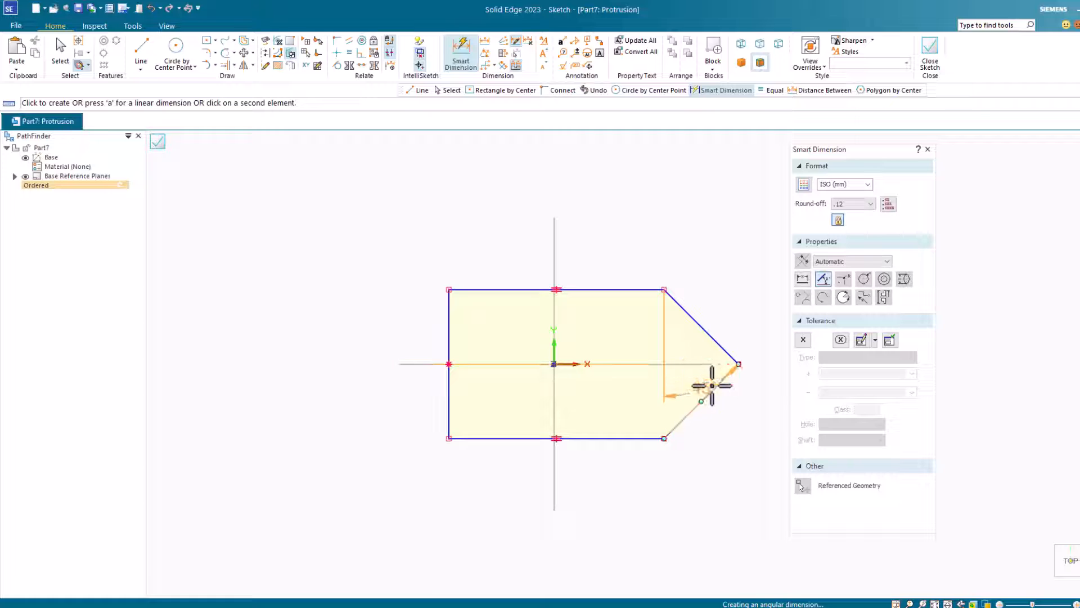
pyautogui.click(717, 386)
pyautogui.click(666, 363)
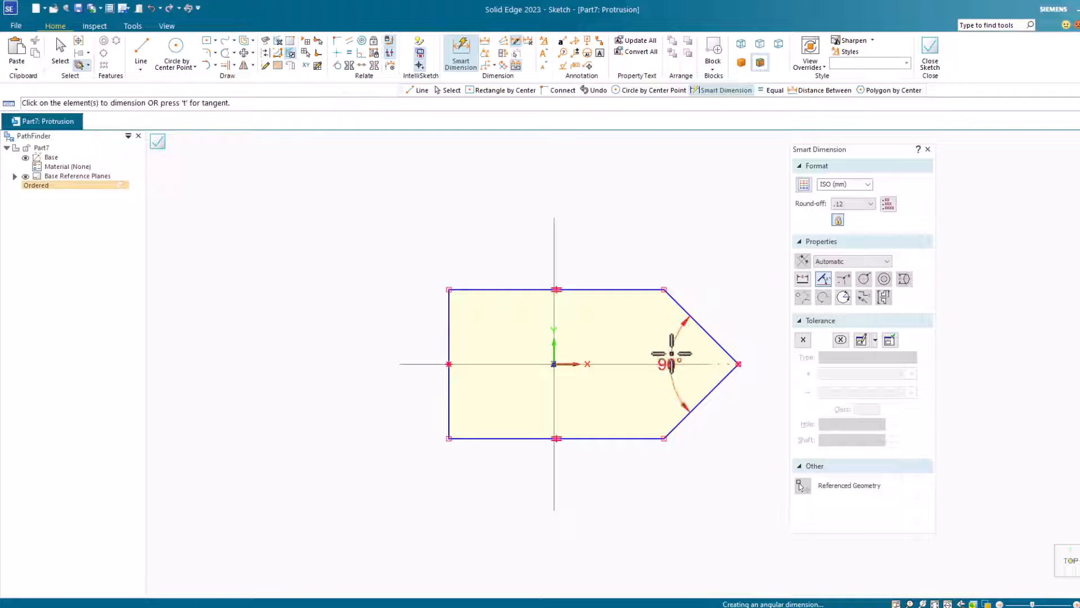
pyautogui.press('Return')
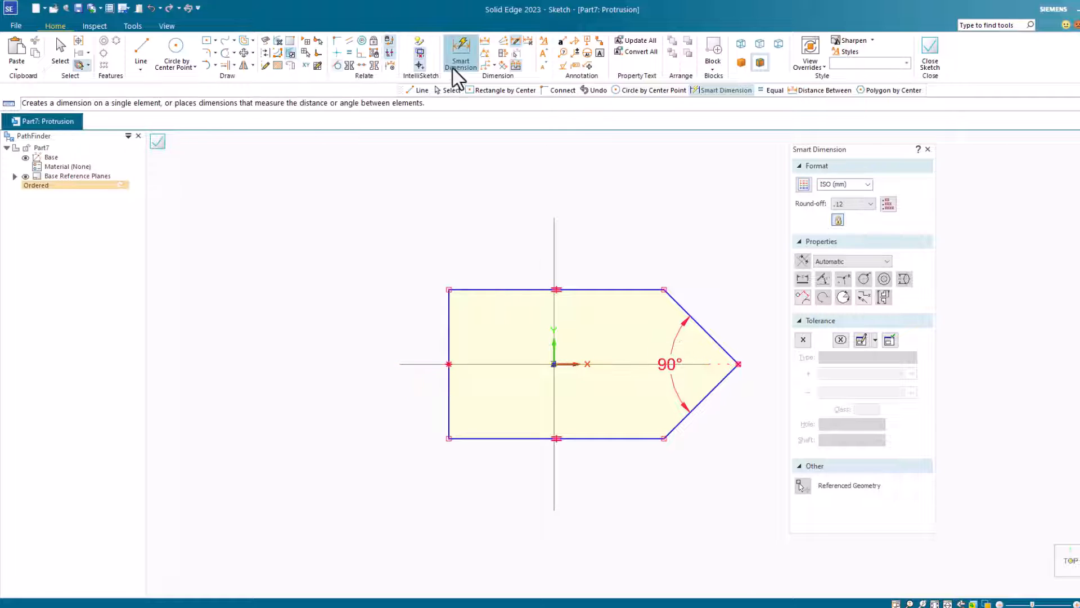
# Dimension the profile's vertical edge and set its length to 60 mm.
pyautogui.click(455, 49)
pyautogui.click(451, 336)
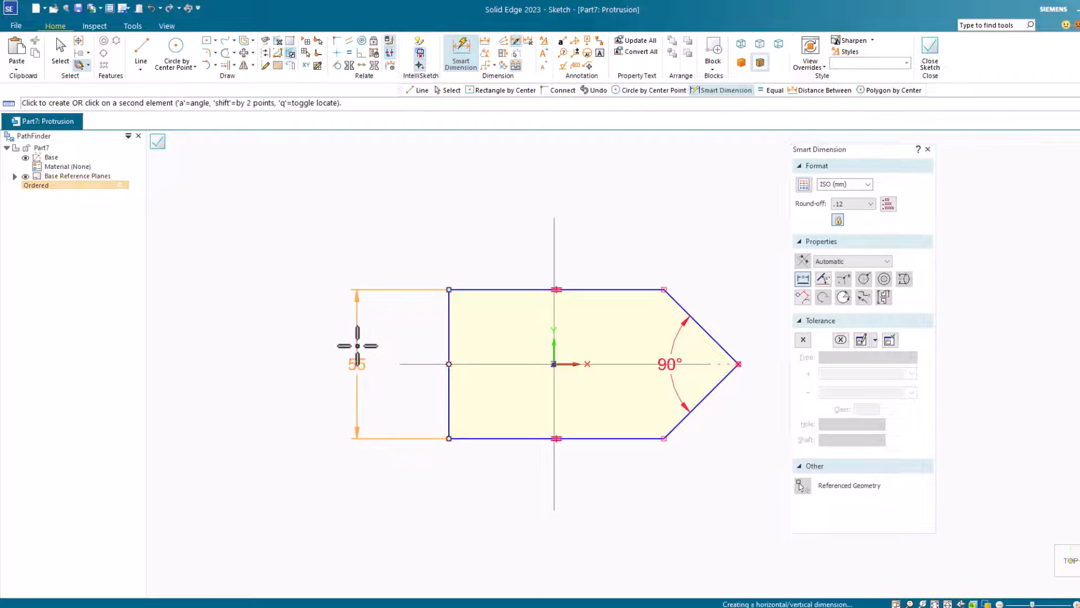
pyautogui.click(357, 346)
pyautogui.write('60')
pyautogui.press('Return')
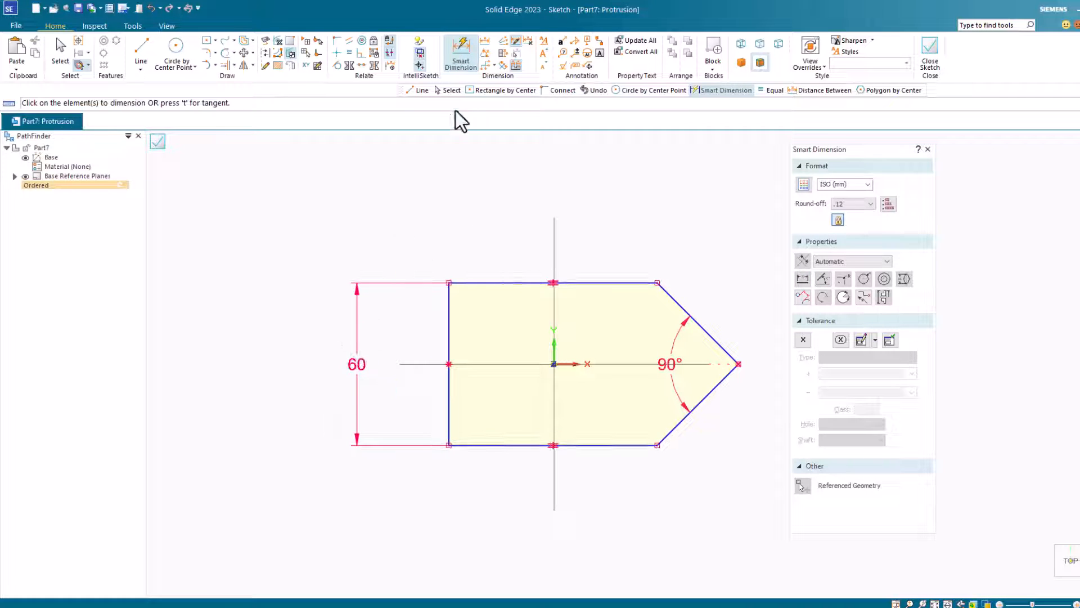
# Dimension the overall length from the vertical edge to the pointed vertex and set it to 80 mm.
pyautogui.click(461, 51)
pyautogui.click(448, 394)
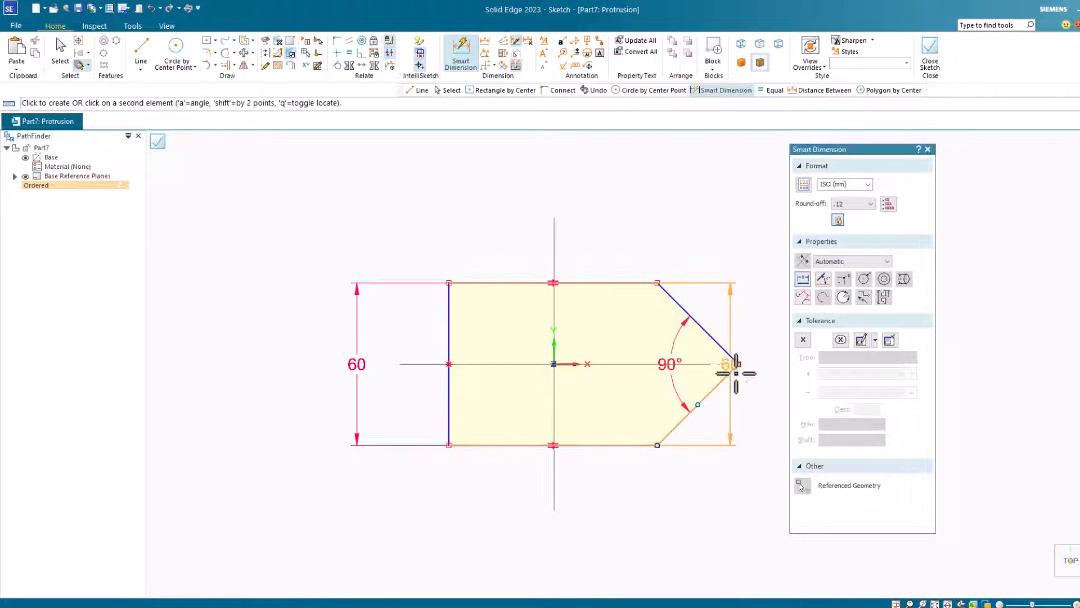
pyautogui.click(737, 364)
pyautogui.click(622, 540)
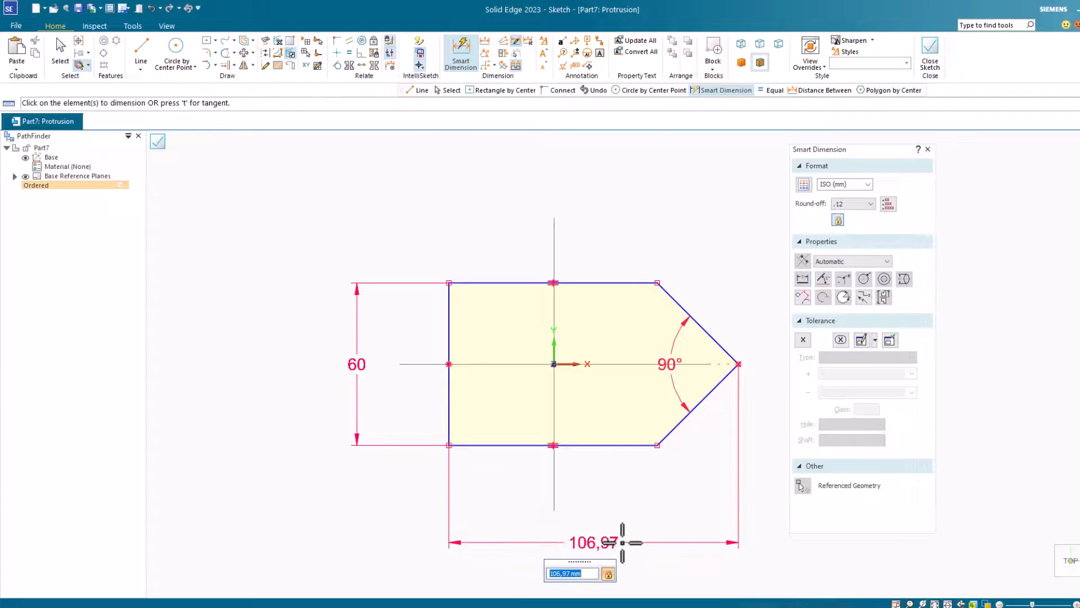
pyautogui.write('80')
pyautogui.press('Return')
pyautogui.scroll(1, 731, 440)
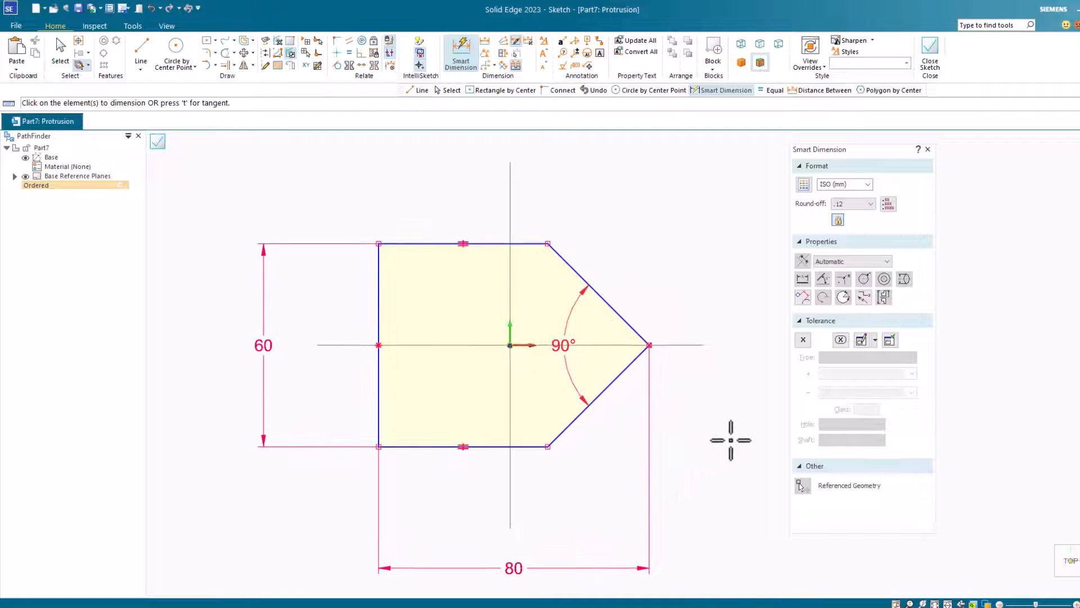
# Connect the midpoint of the profile's vertical edge to the origin.
pyautogui.click(336, 41)
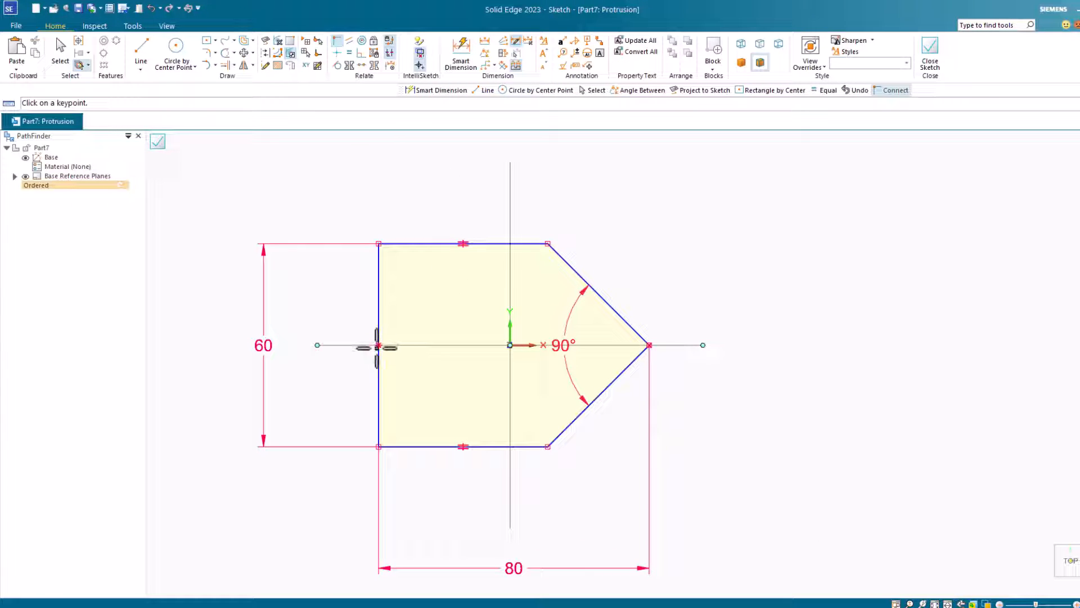
pyautogui.click(379, 346)
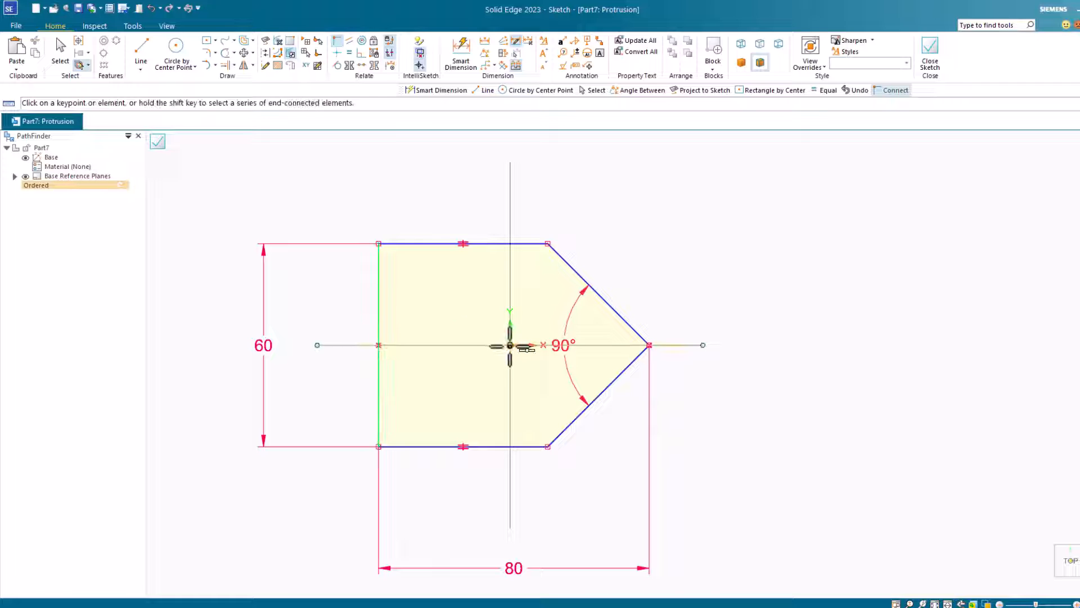
pyautogui.click(511, 345)
pyautogui.scroll(2, 409, 315)
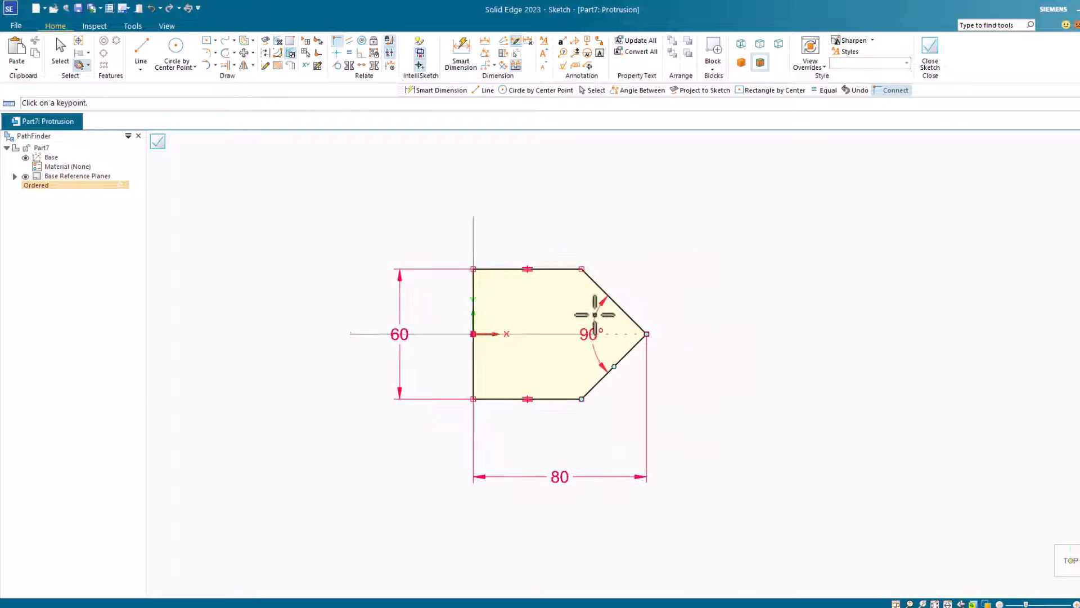
# Close the sketch, extrude the profile with a symmetric finite extent, and leave the Extrude command.
pyautogui.click(935, 48)
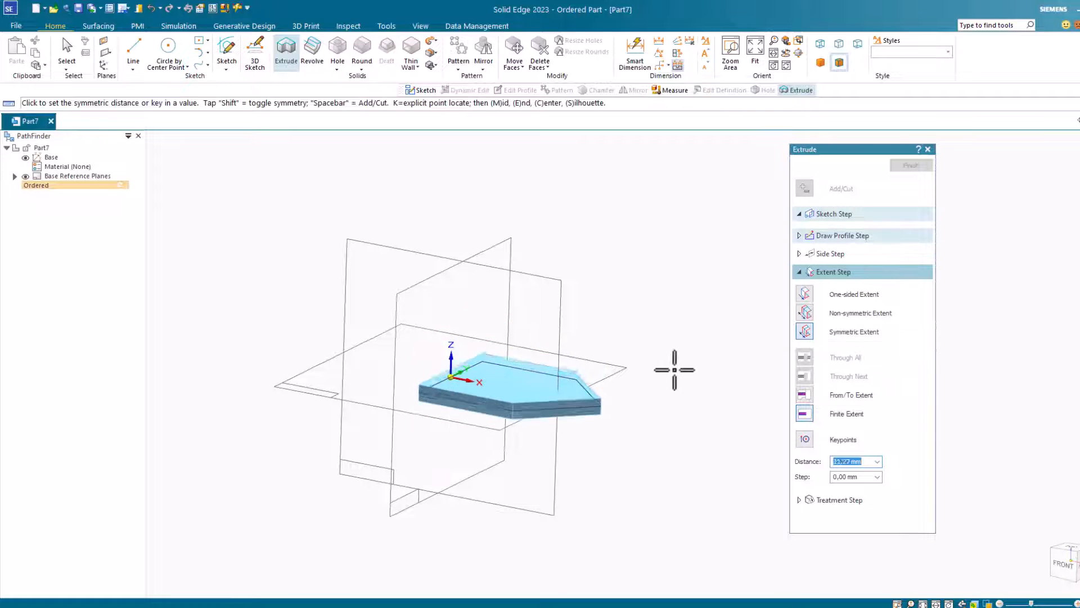
pyautogui.press('Return')
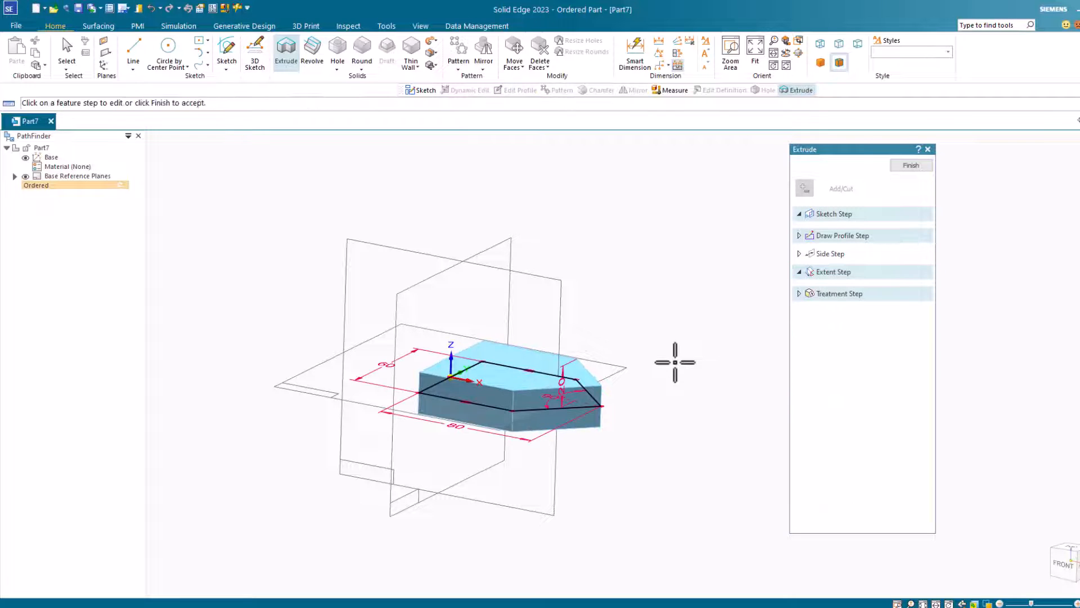
pyautogui.click(912, 165)
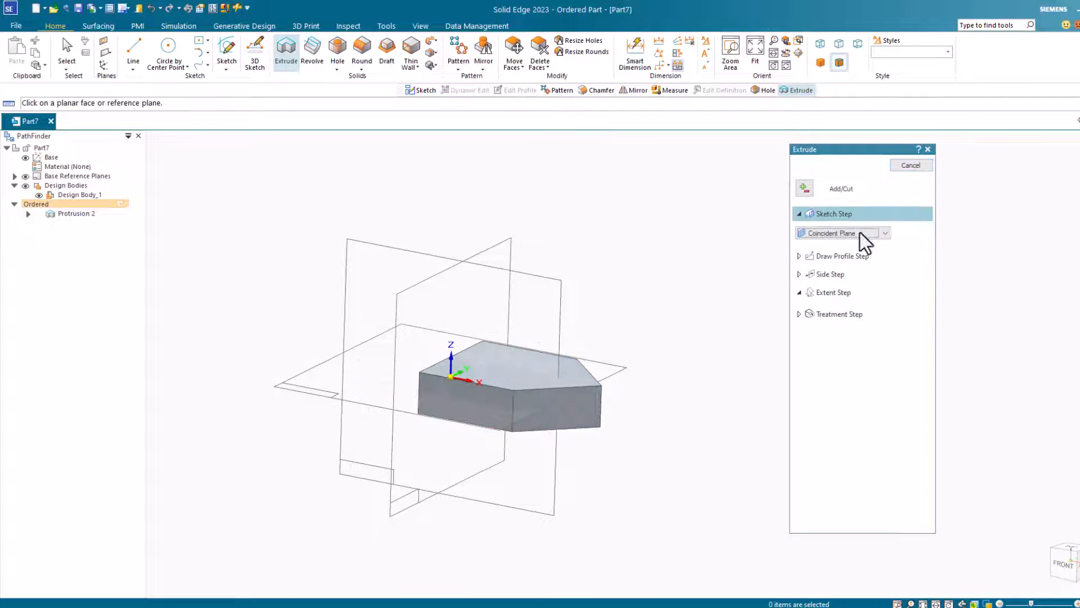
pyautogui.click(932, 166)
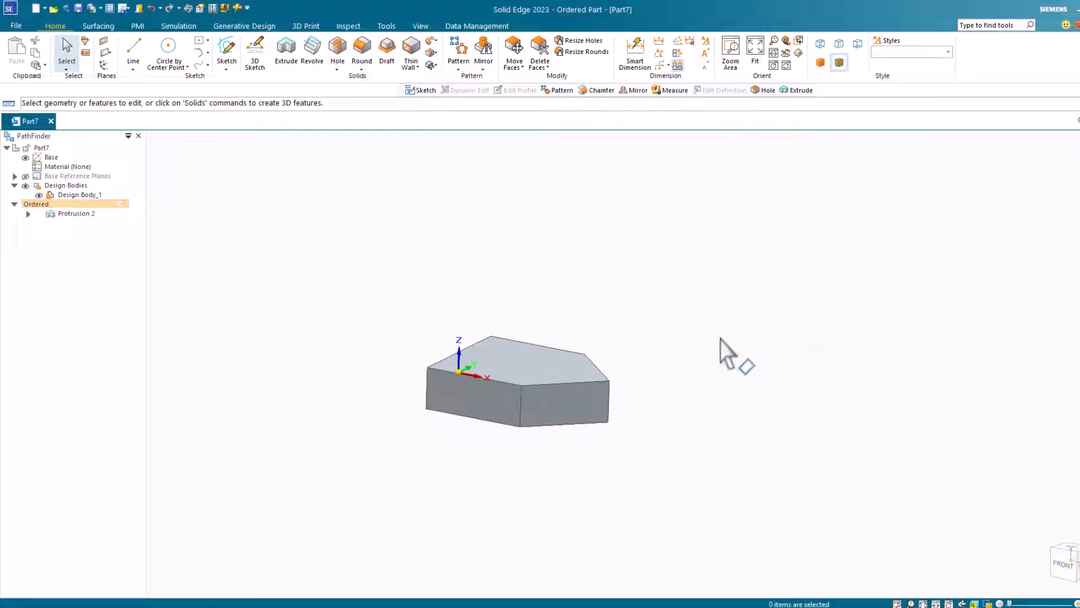
# Delete the extruded feature Protrusion 2 from the part.
pyautogui.moveTo(647, 360); pyautogui.dragTo(653, 318, button='middle')
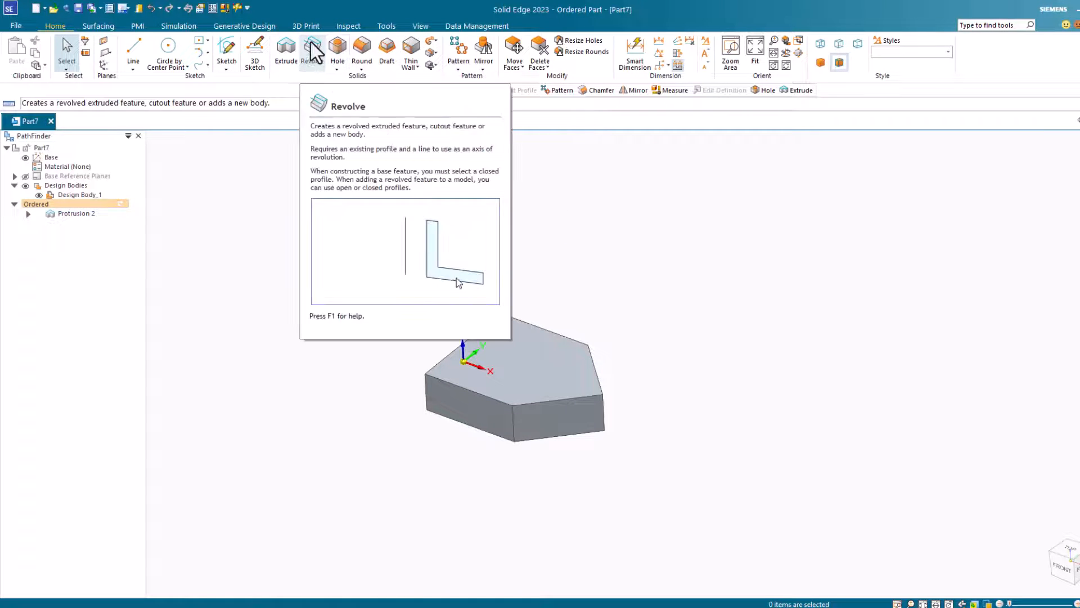
pyautogui.click(79, 215)
pyautogui.press('Delete')
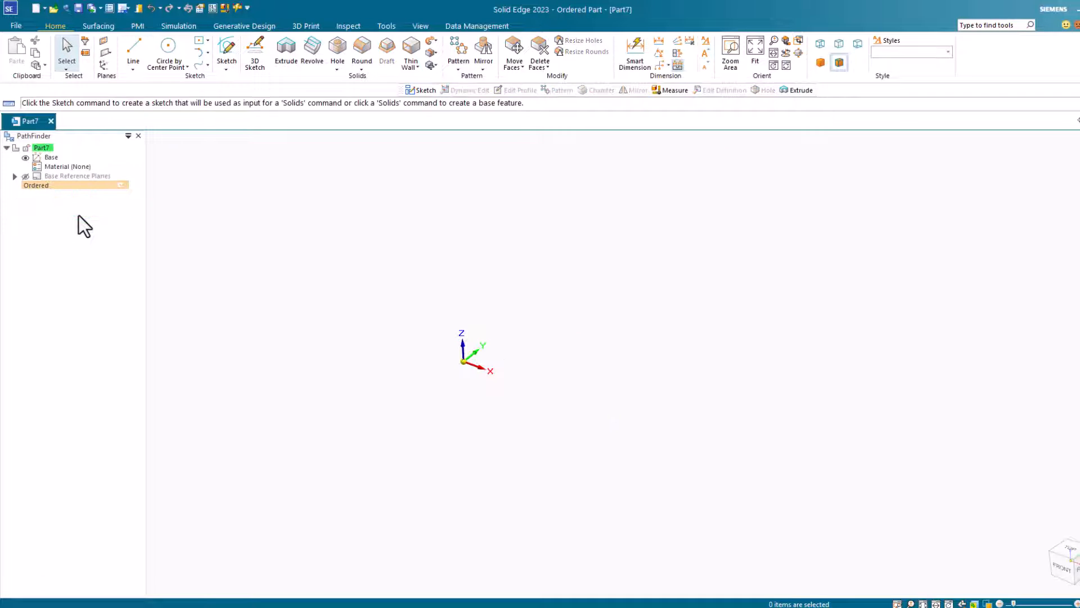
# Start a Revolve on the front XZ plane and sketch a closed stepped profile with one slanted edge above the X axis, about 100 by 14 mm.
pyautogui.click(311, 52)
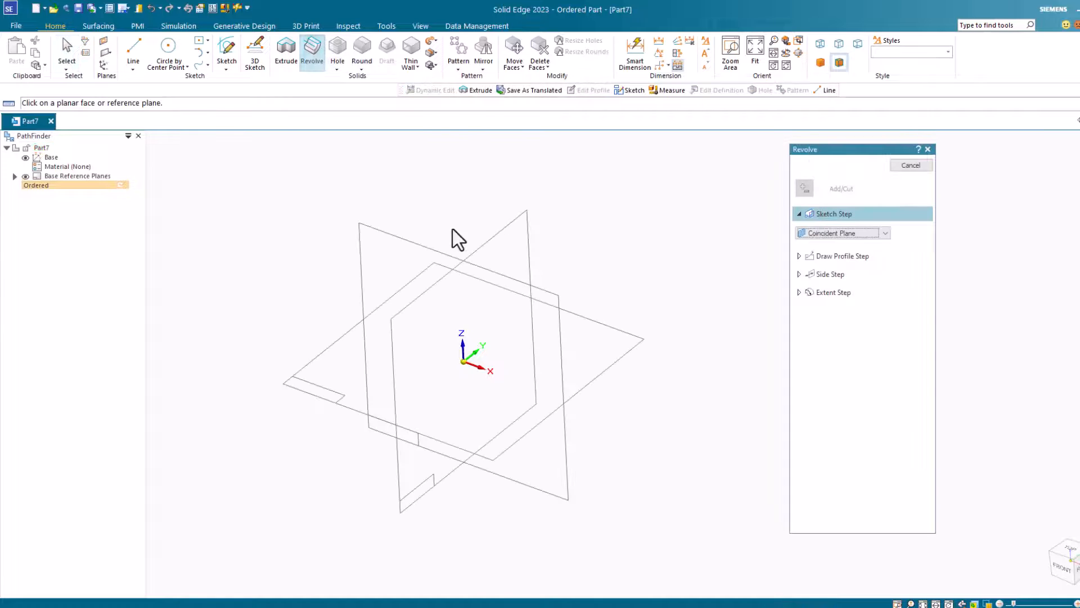
pyautogui.click(556, 295)
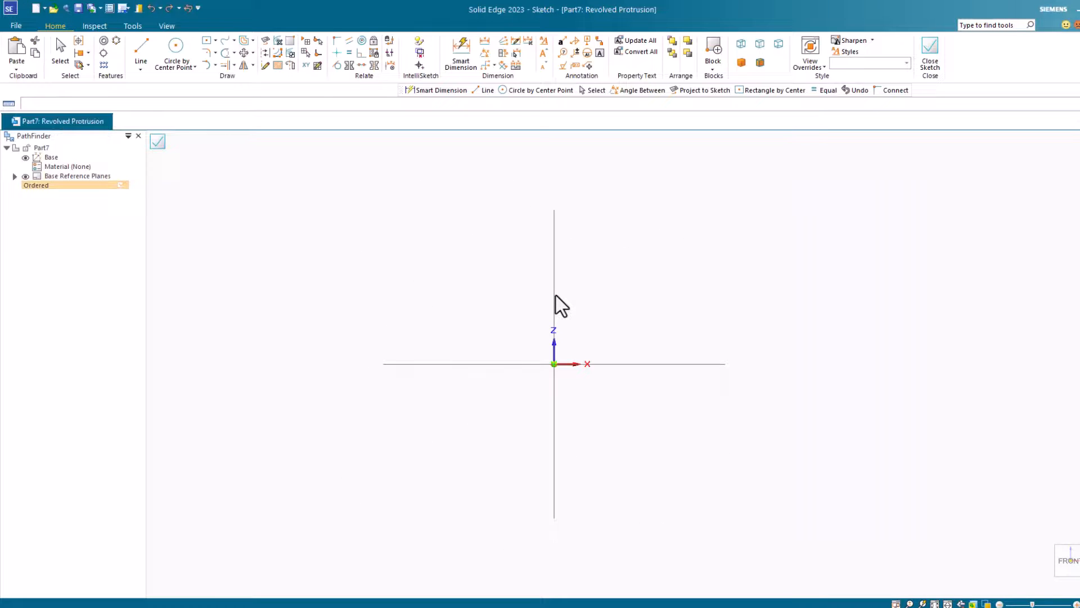
pyautogui.press('l')
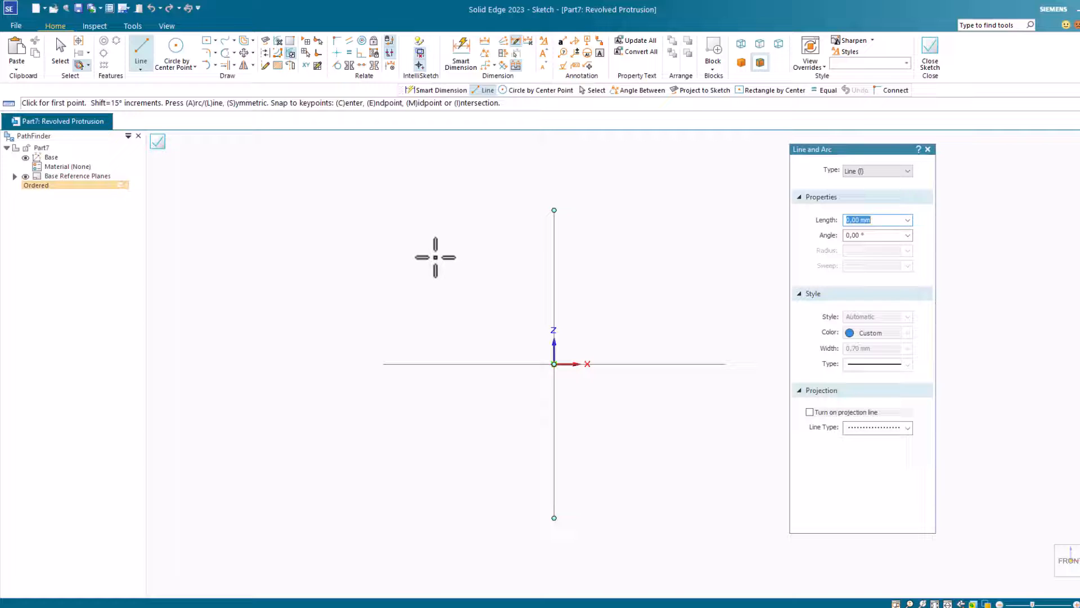
pyautogui.click(436, 257)
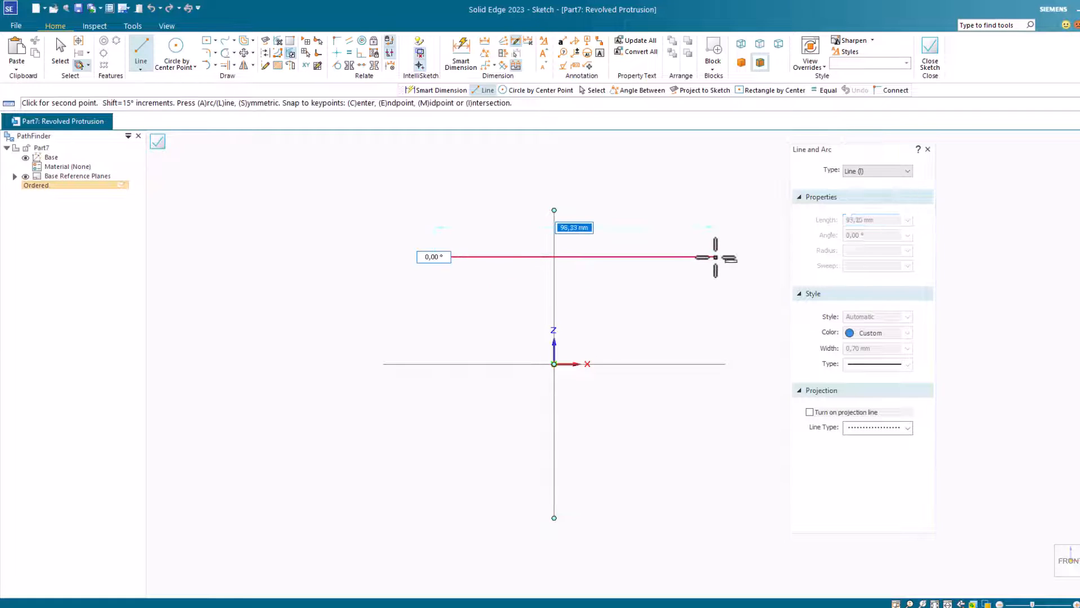
pyautogui.click(720, 257)
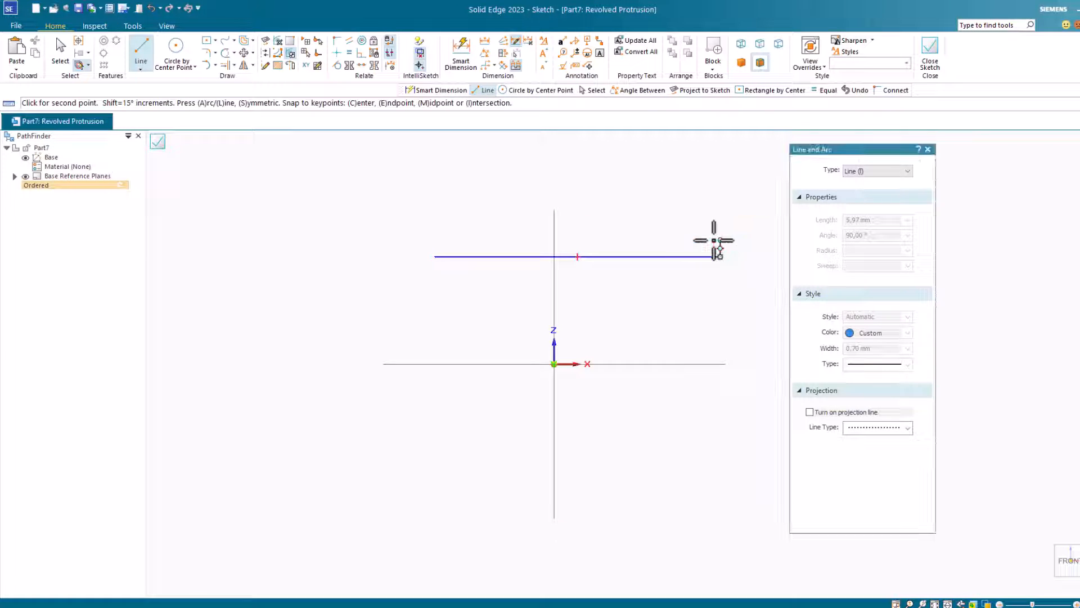
pyautogui.click(682, 241)
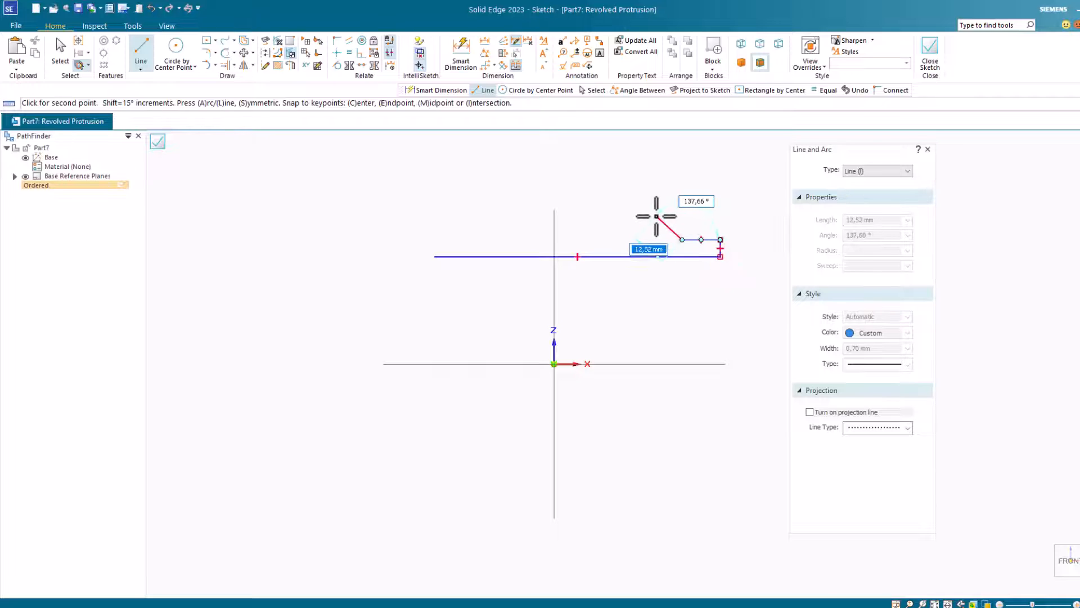
pyautogui.click(657, 216)
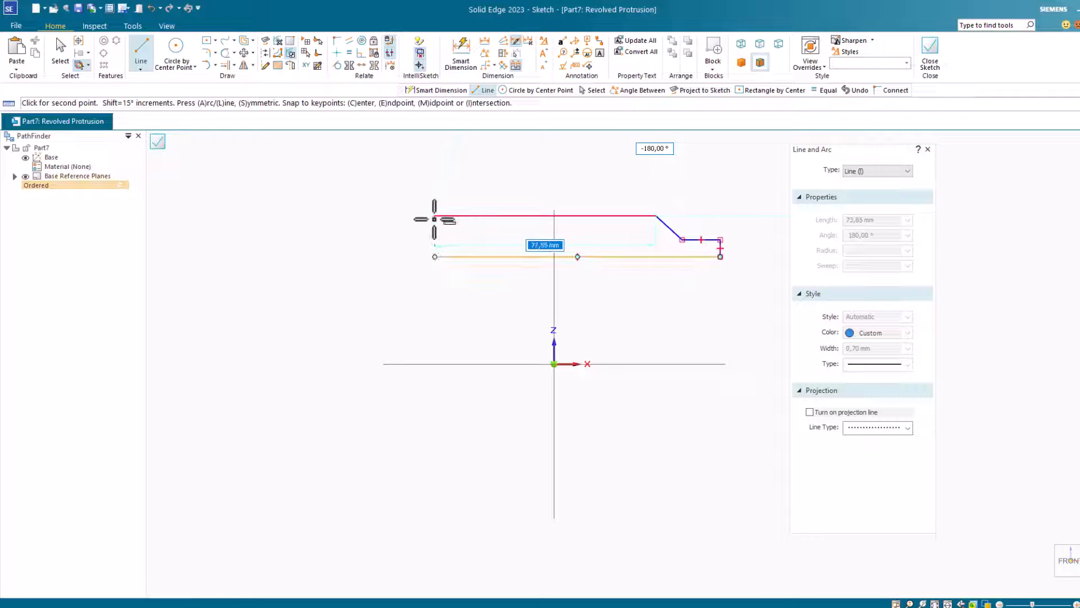
pyautogui.click(435, 216)
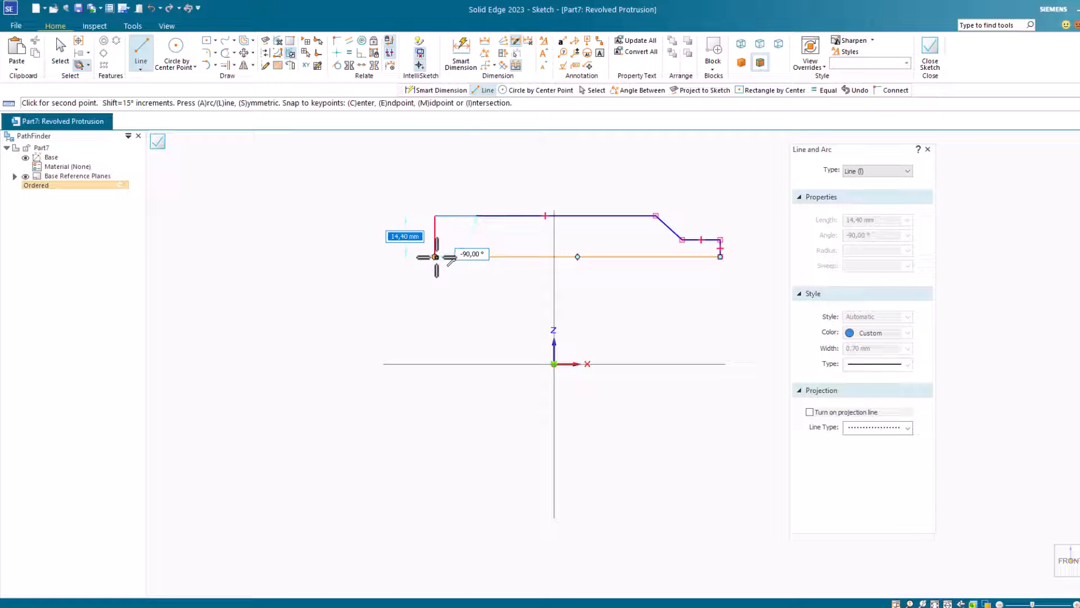
pyautogui.click(435, 257)
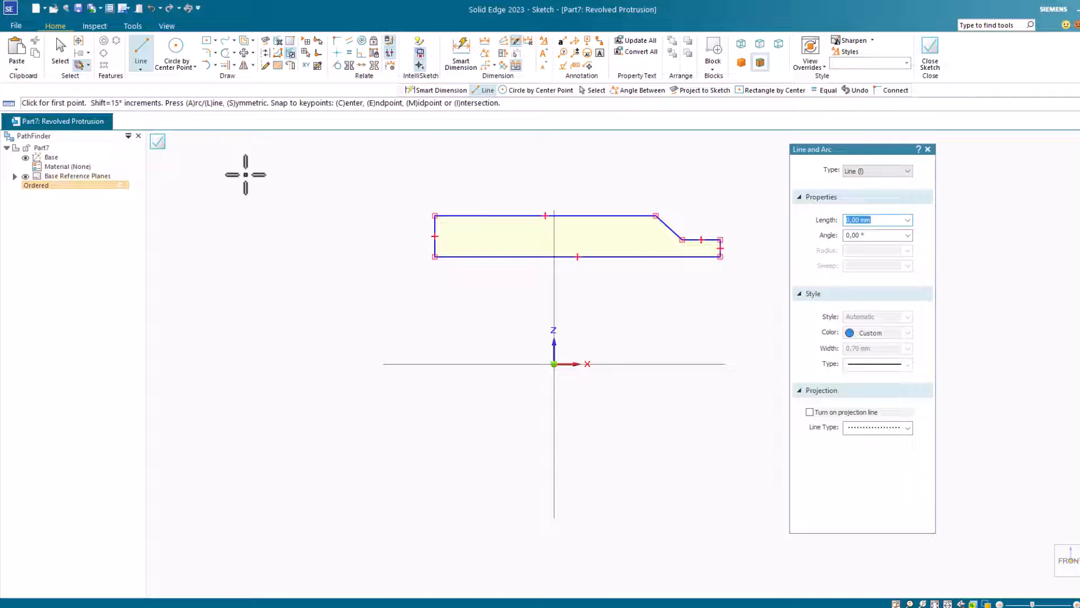
# Dimension the distance from the profile's long lower edge to the horizontal reference axis and set it to 35 mm.
pyautogui.click(461, 56)
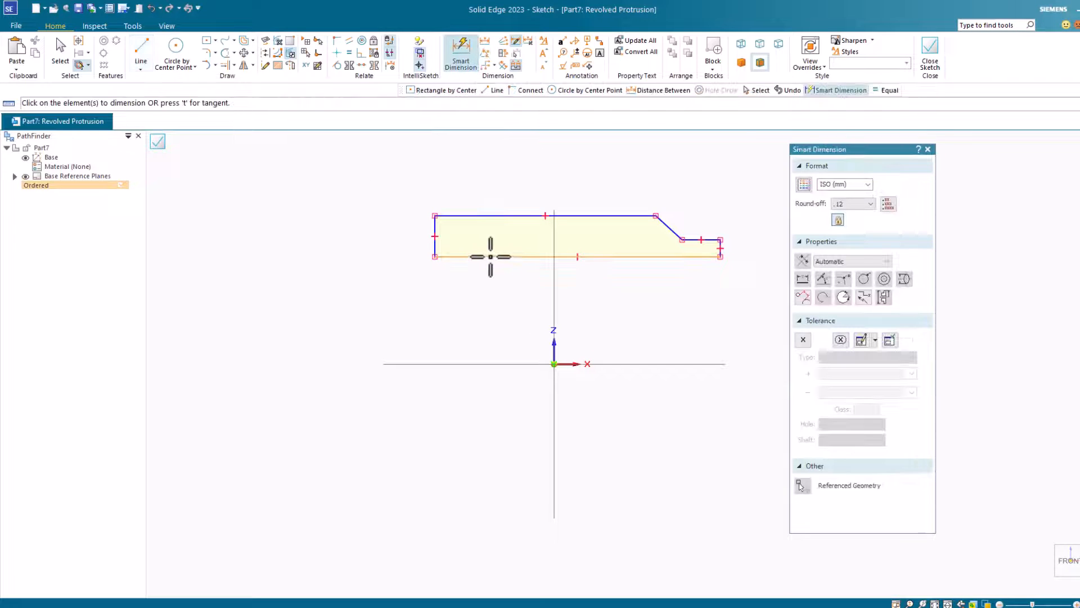
pyautogui.click(487, 257)
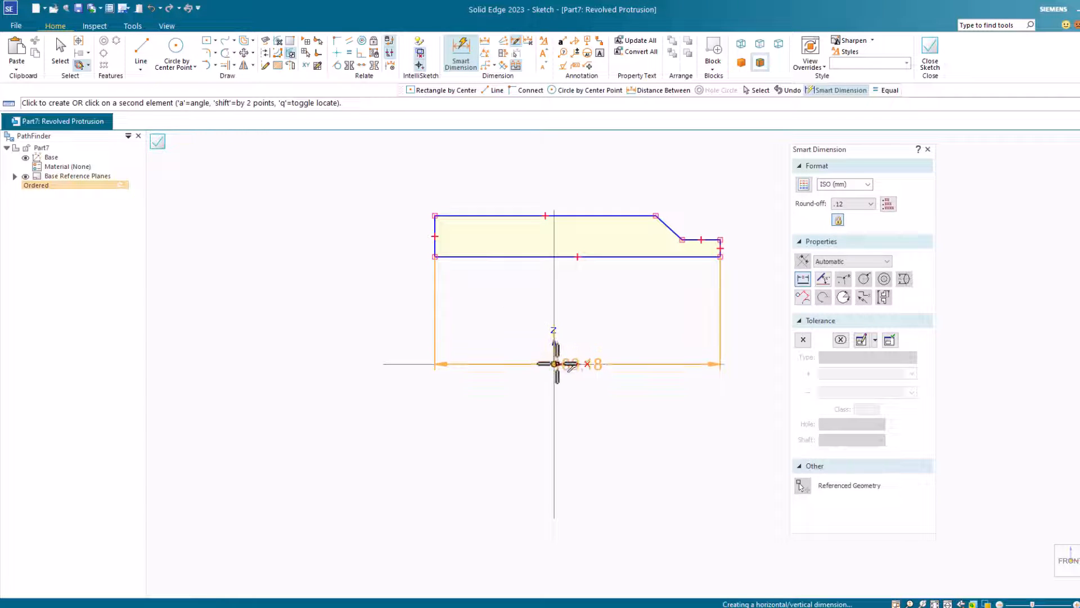
pyautogui.click(553, 360)
pyautogui.click(391, 309)
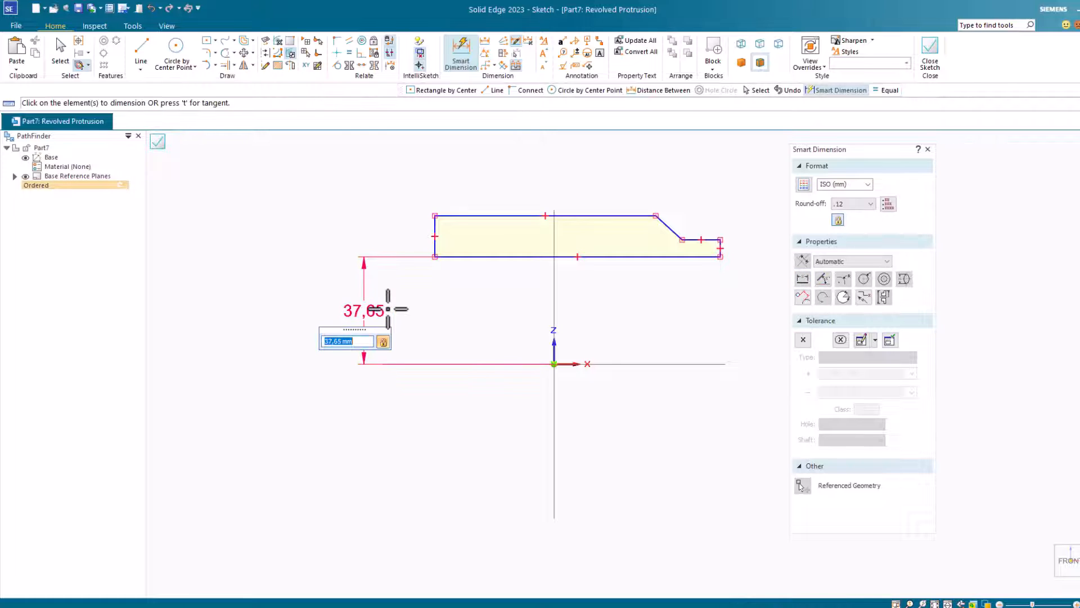
pyautogui.write('35')
pyautogui.press('Return')
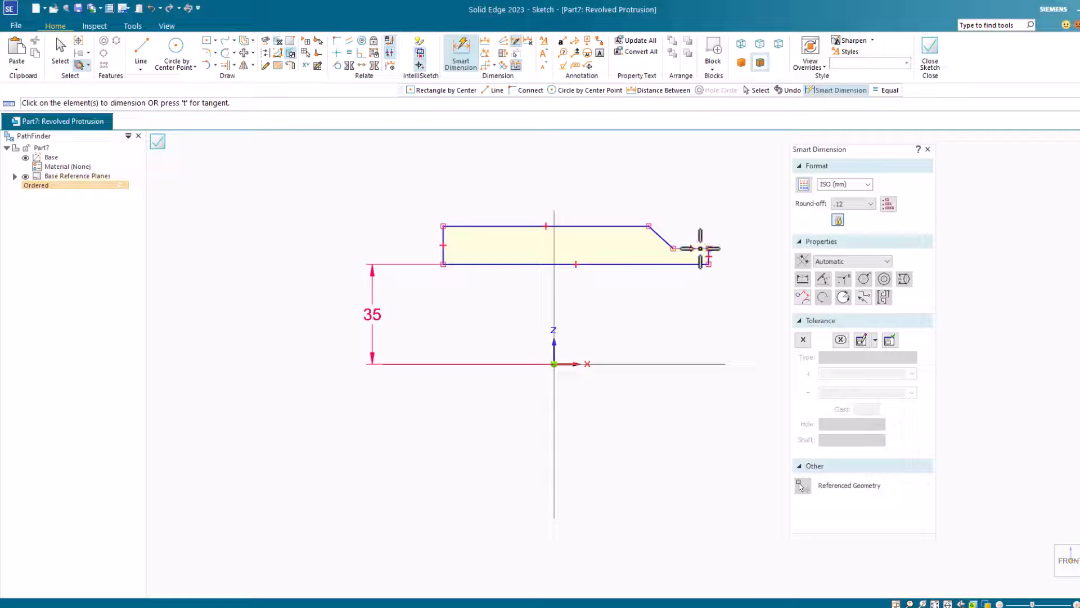
# Dimension the distance from the profile's short stepped edge to the horizontal reference axis and set it to 40 mm.
pyautogui.click(701, 248)
pyautogui.click(571, 364)
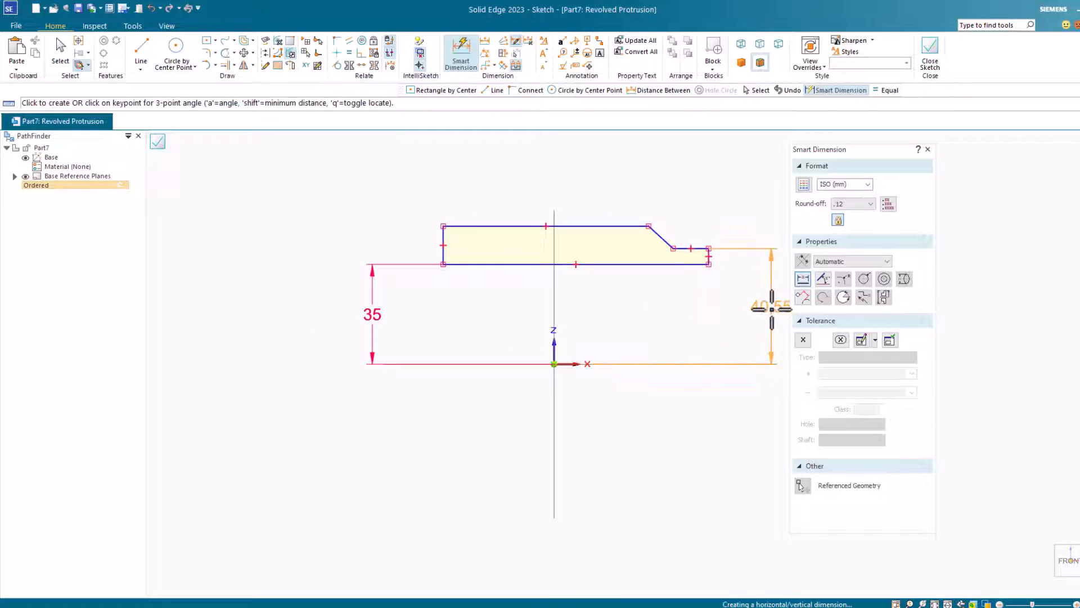
pyautogui.click(765, 309)
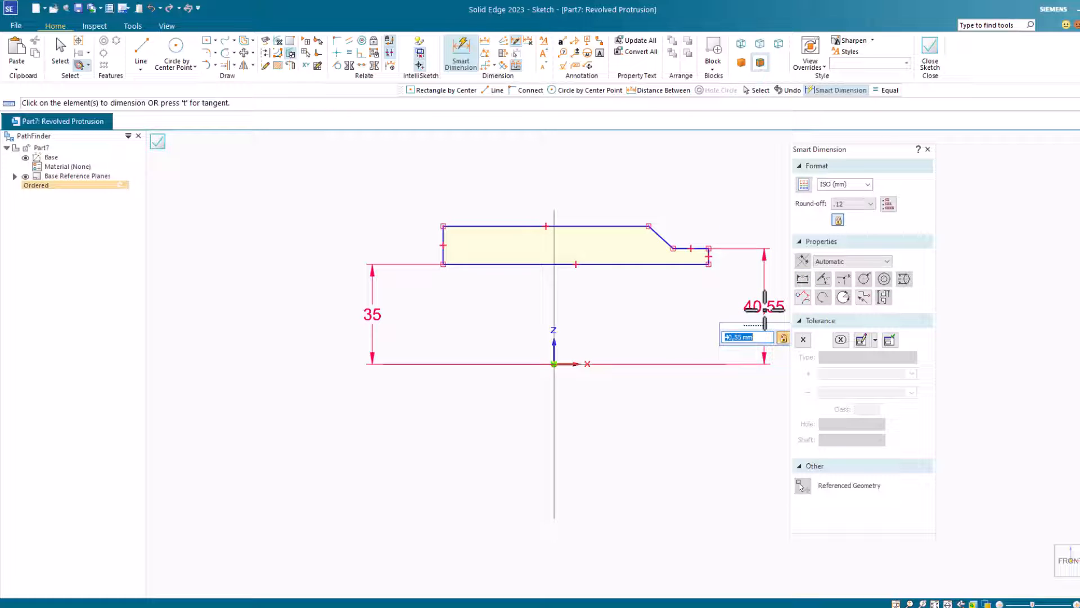
pyautogui.write('40')
pyautogui.press('Return')
# Dimension the distance from the profile's long upper edge to the horizontal reference axis and set it to 45 mm.
pyautogui.click(443, 246)
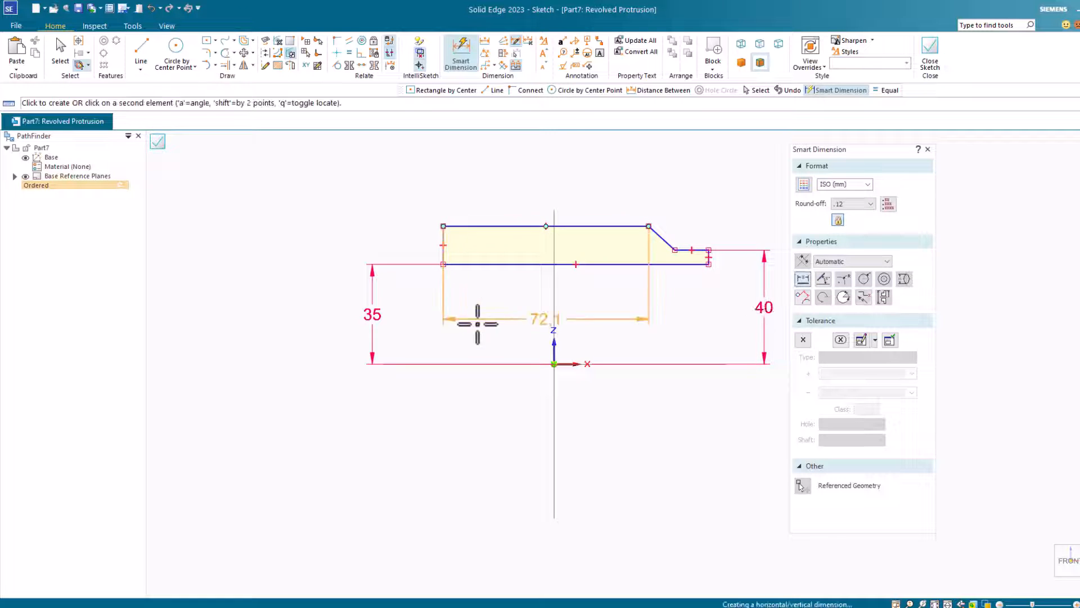
pyautogui.click(554, 364)
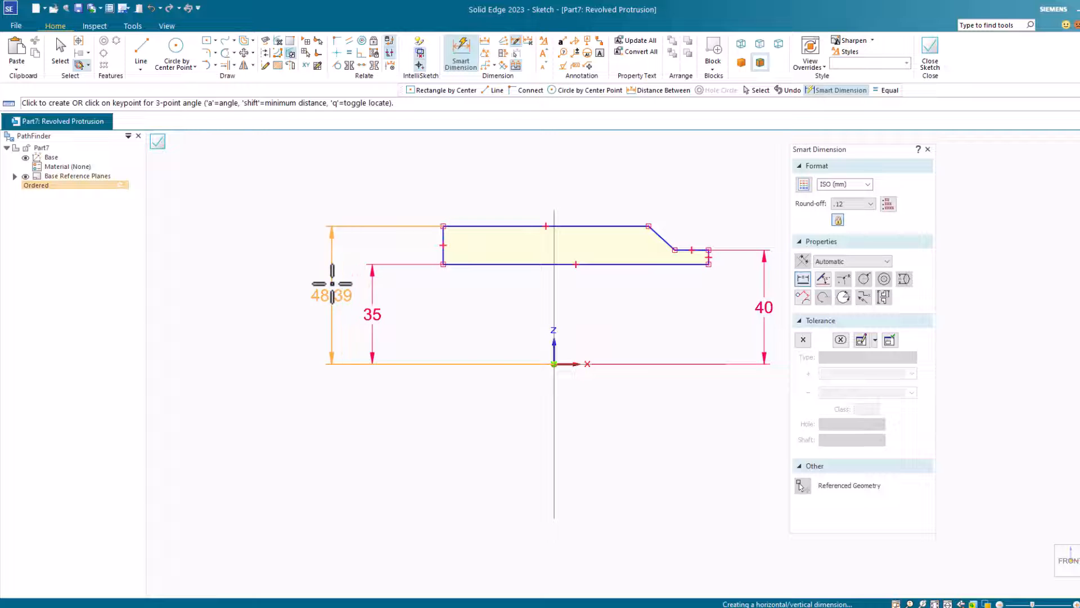
pyautogui.click(331, 283)
pyautogui.write('45')
pyautogui.press('Return')
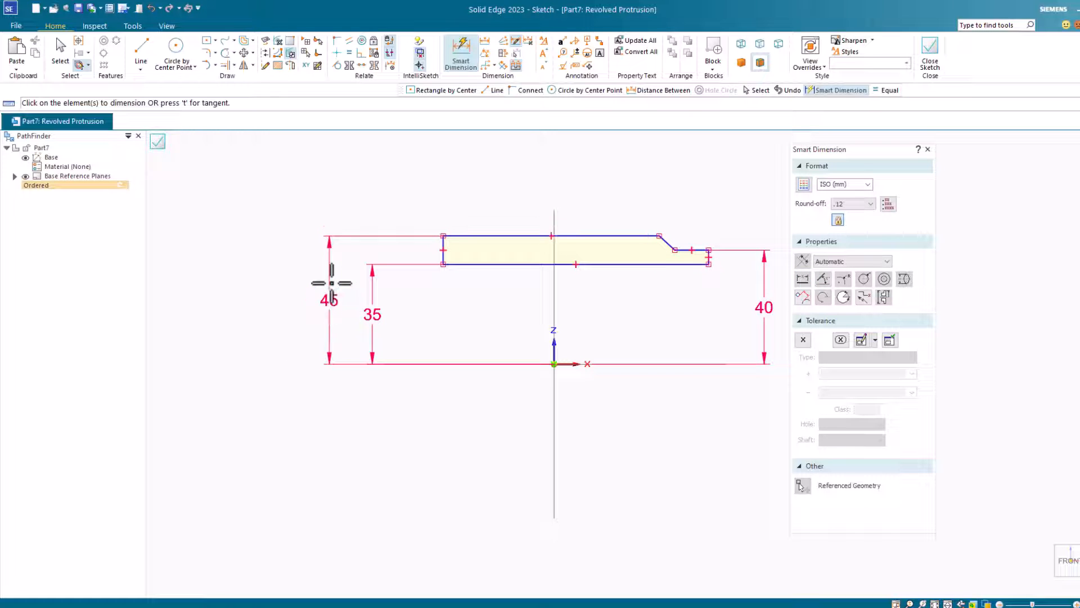
# Add an angle dimension between the slanted edge and the adjoining short horizontal edge and set it to 135°.
pyautogui.scroll(3, 578, 227)
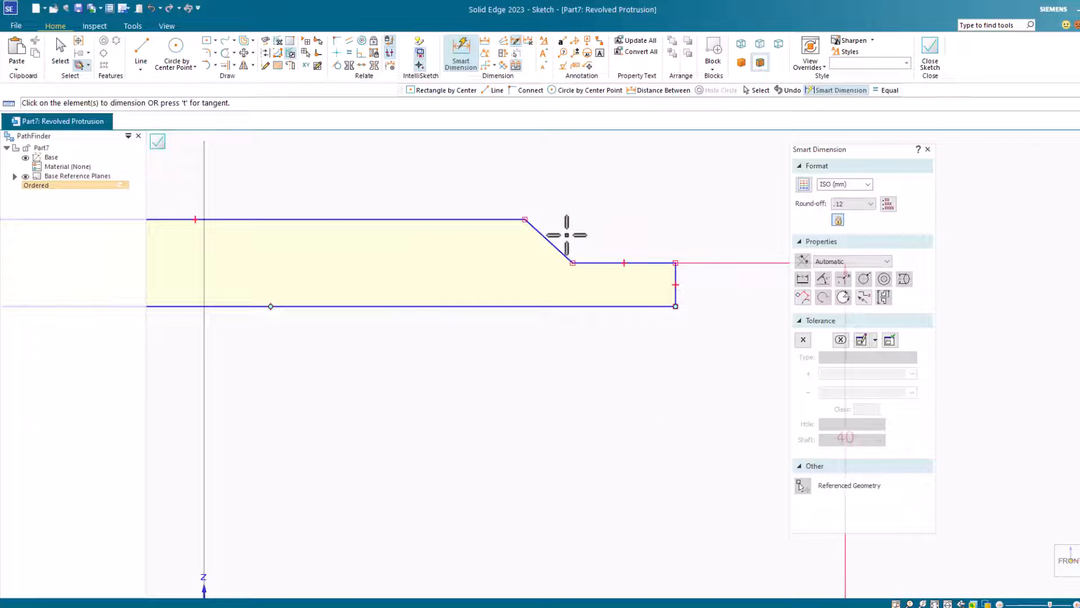
pyautogui.click(486, 54)
pyautogui.click(555, 248)
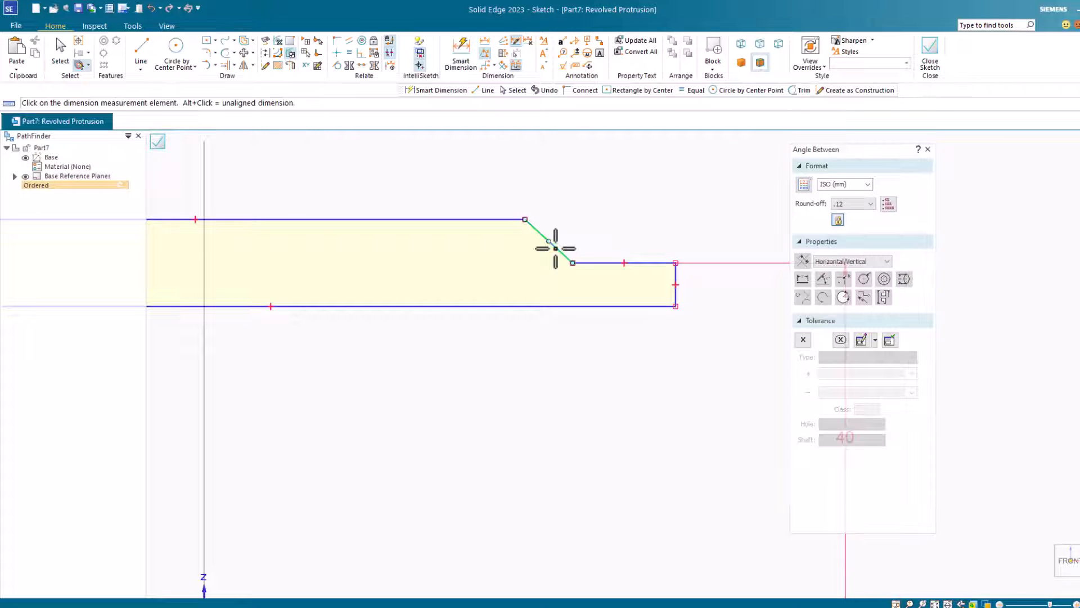
pyautogui.click(586, 262)
pyautogui.click(628, 180)
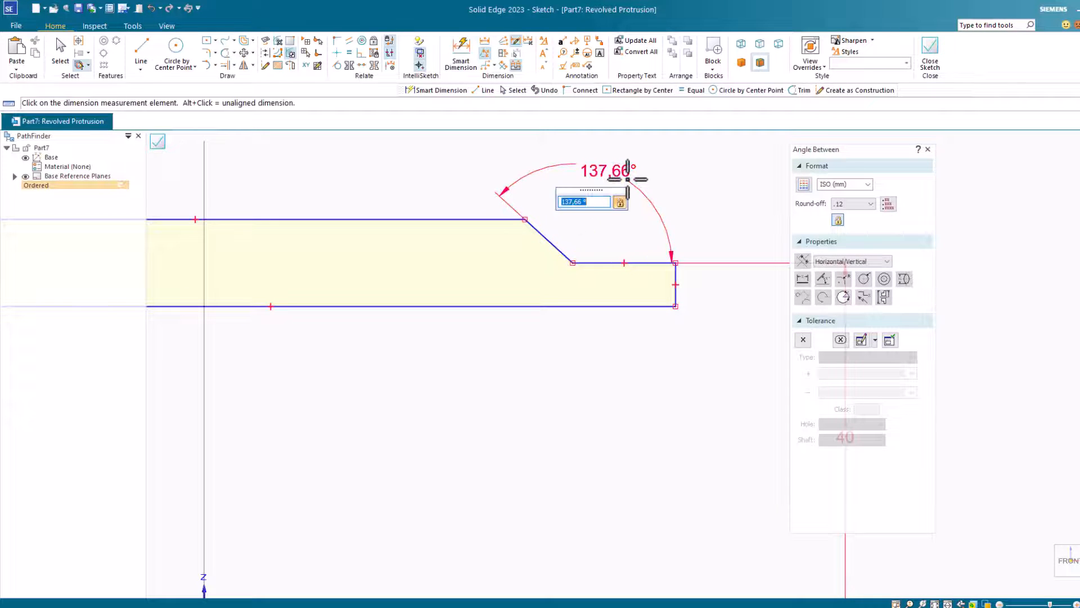
pyautogui.write('135')
pyautogui.press('Return')
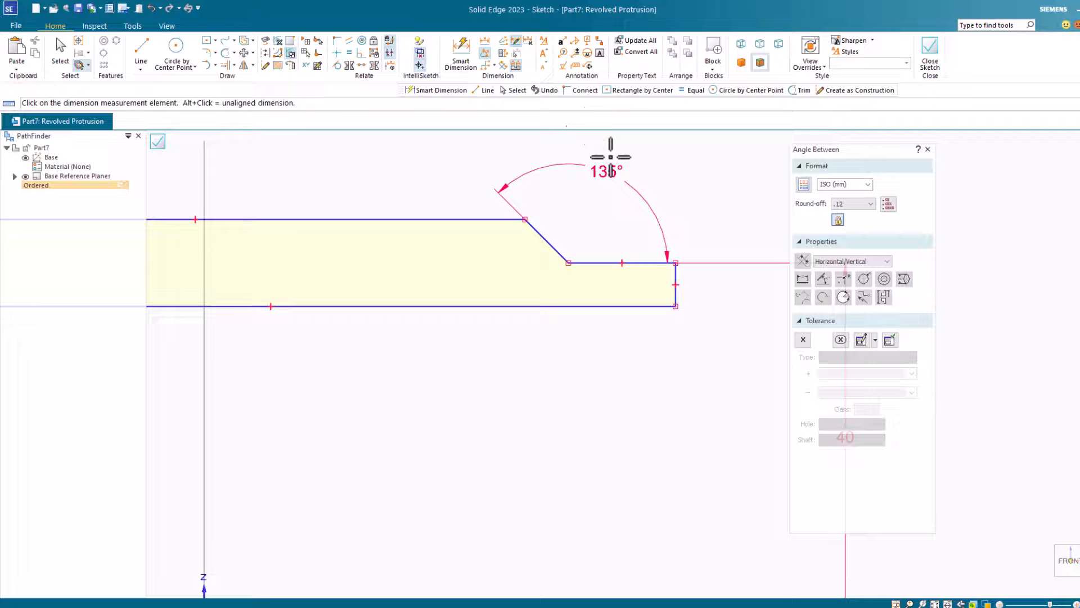
# Dimension the length of the short stepped edge and set it to 10 mm.
pyautogui.click(461, 52)
pyautogui.scroll(-2, 647, 337)
pyautogui.scroll(2, 670, 368)
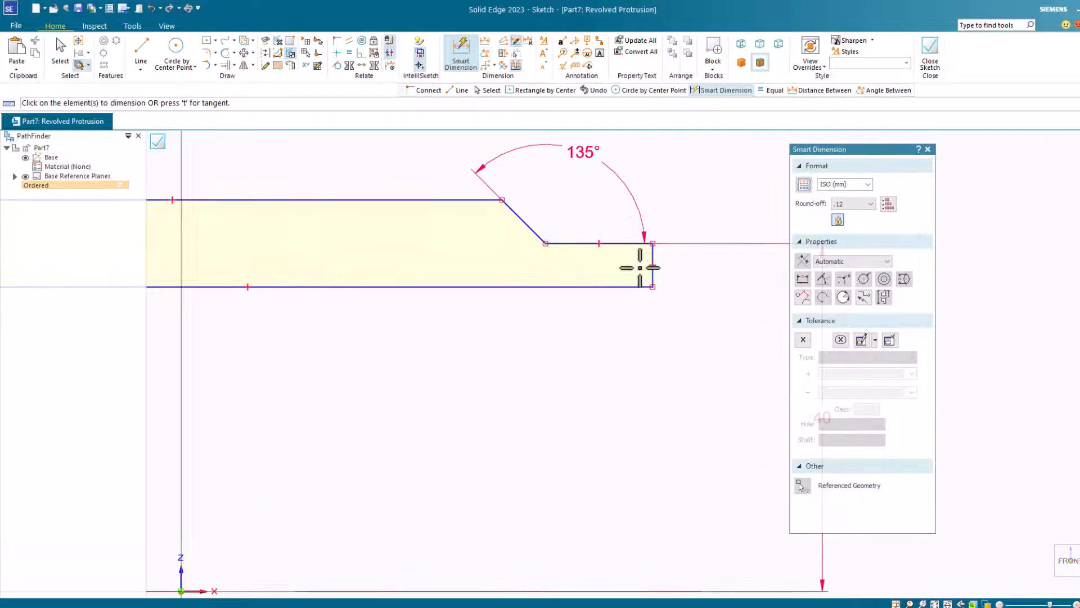
pyautogui.click(630, 244)
pyautogui.click(637, 357)
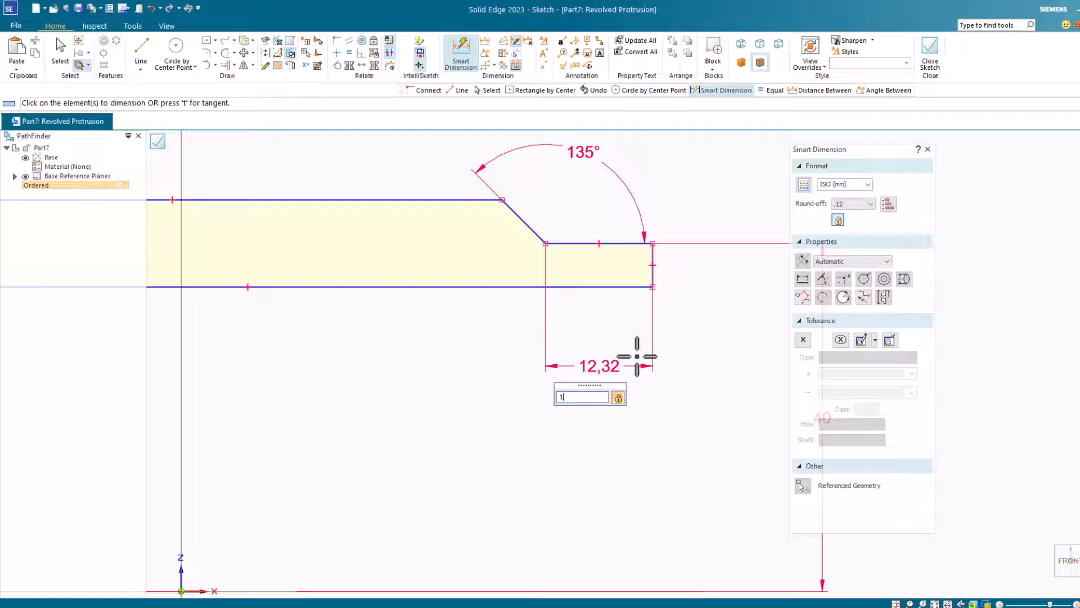
pyautogui.press('Return')
pyautogui.scroll(-3, 635, 362)
pyautogui.scroll(-1, 640, 334)
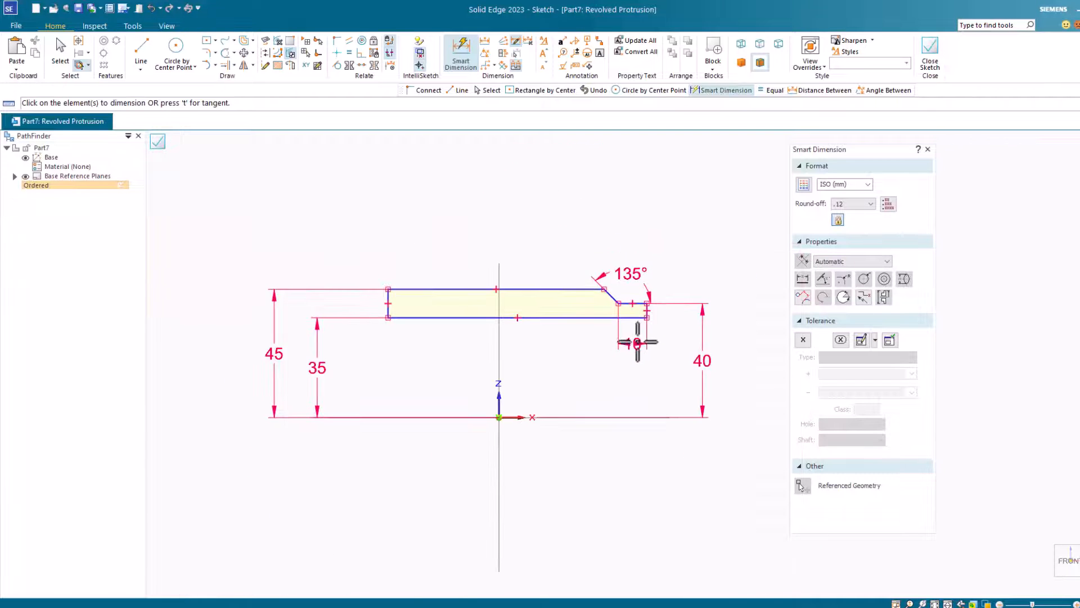
# Dimension the profile's overall length between its two vertical end edges and set it to 100 mm.
pyautogui.scroll(1, 639, 338)
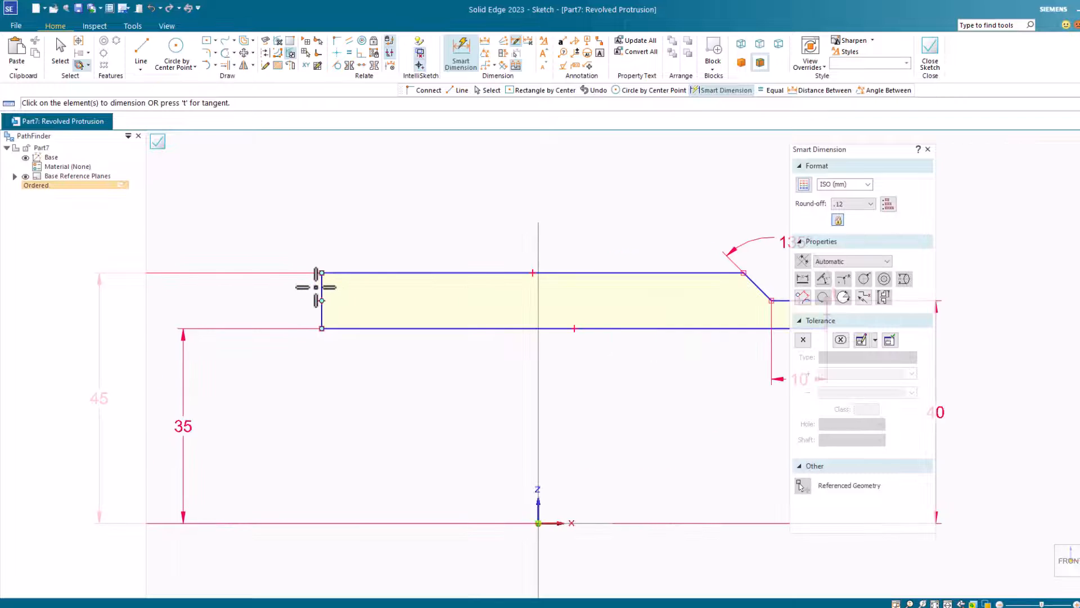
pyautogui.scroll(2, 325, 289)
pyautogui.click(315, 290)
pyautogui.scroll(-3, 315, 290)
pyautogui.scroll(5, 568, 310)
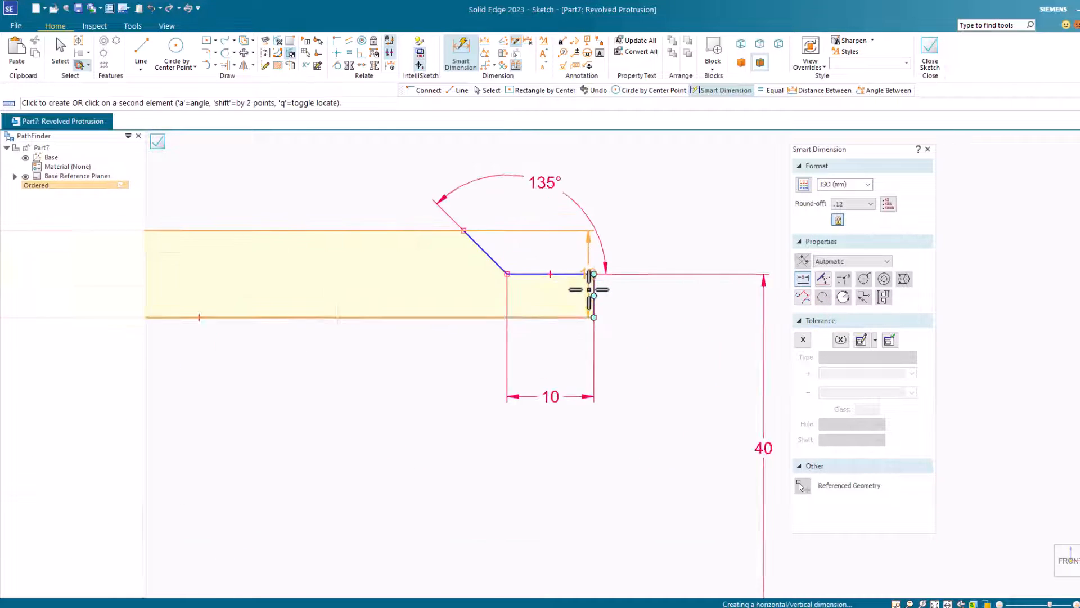
pyautogui.scroll(-5, 602, 280)
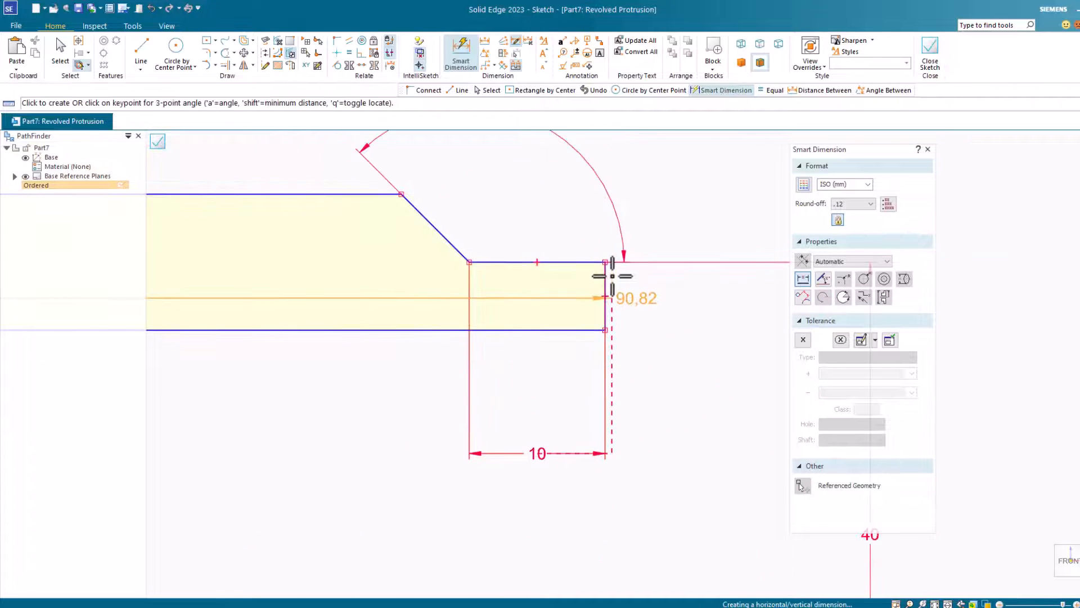
pyautogui.click(564, 189)
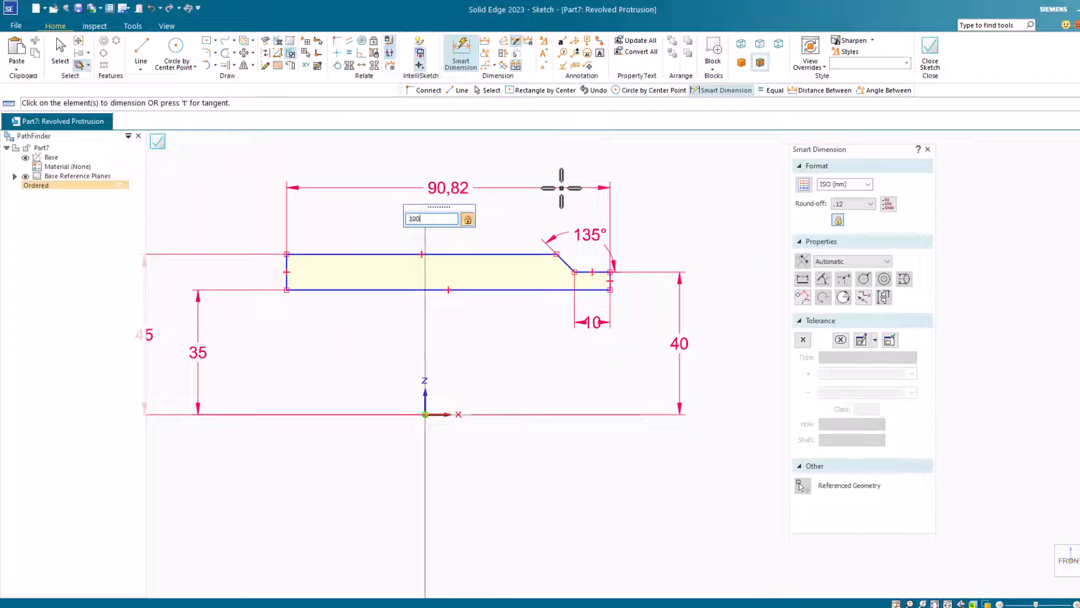
pyautogui.press('Return')
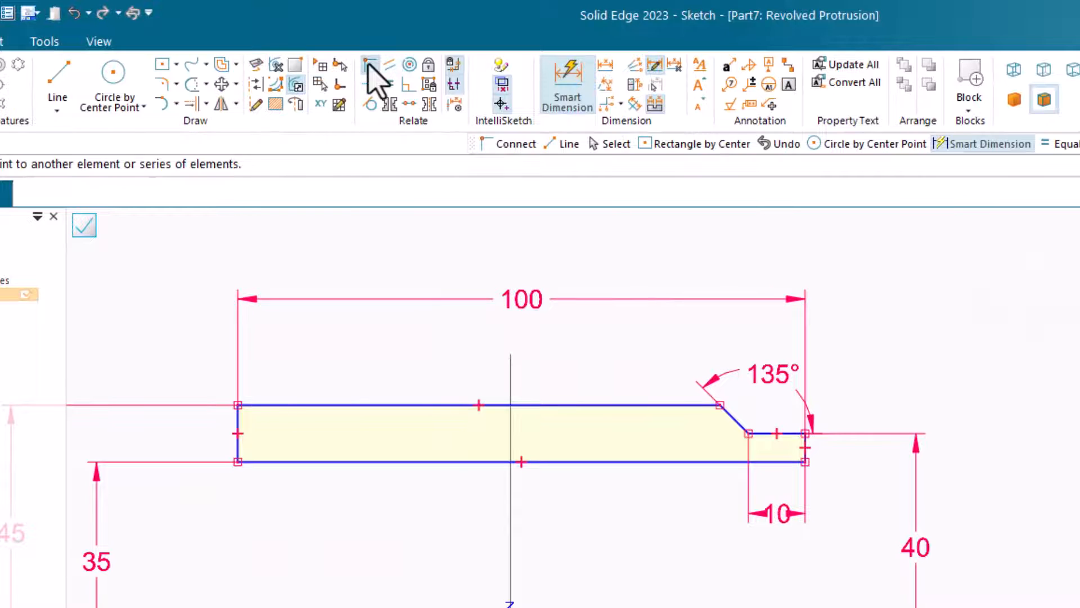
# Connect the midpoint of the profile's lower edge to the vertical reference axis so the profile is centred on it.
pyautogui.click(369, 64)
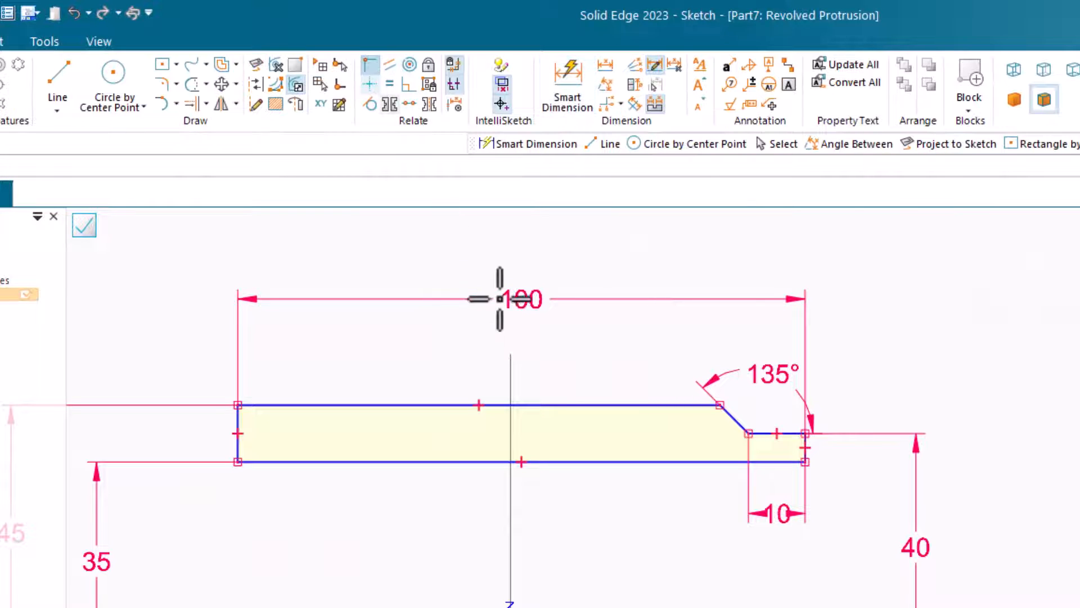
pyautogui.click(522, 463)
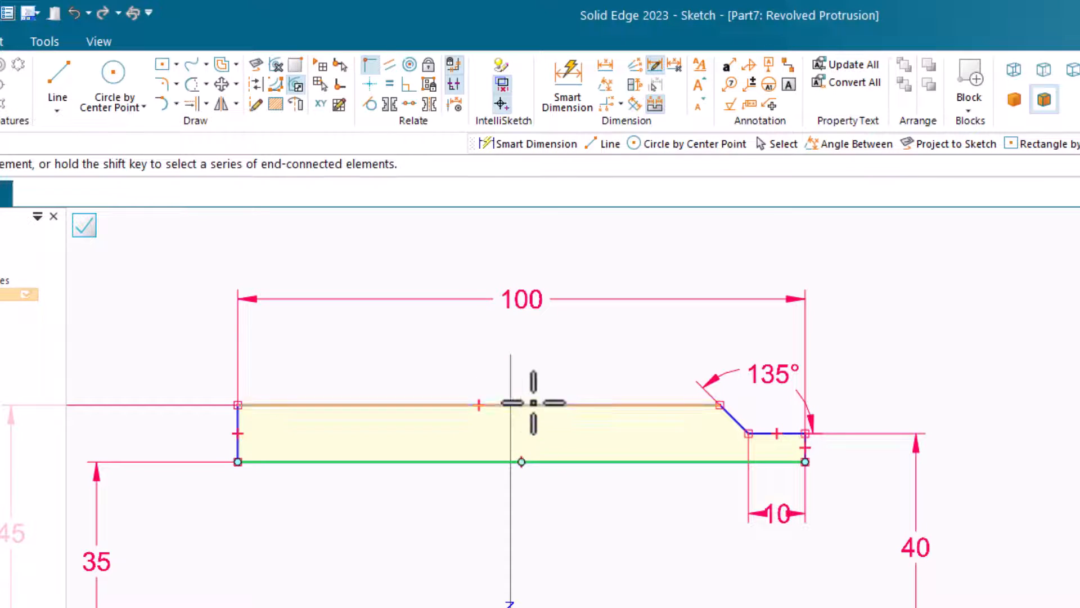
pyautogui.click(511, 373)
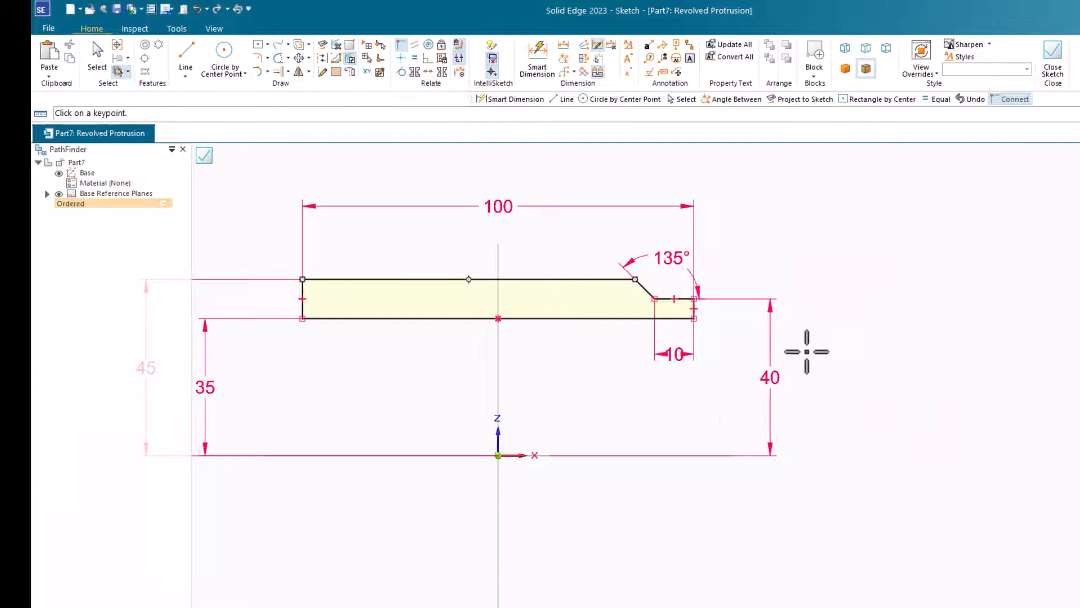
# Try to close the profile sketch without an axis of revolution and dismiss the Profile Error Assistant.
pyautogui.scroll(-2, 694, 372)
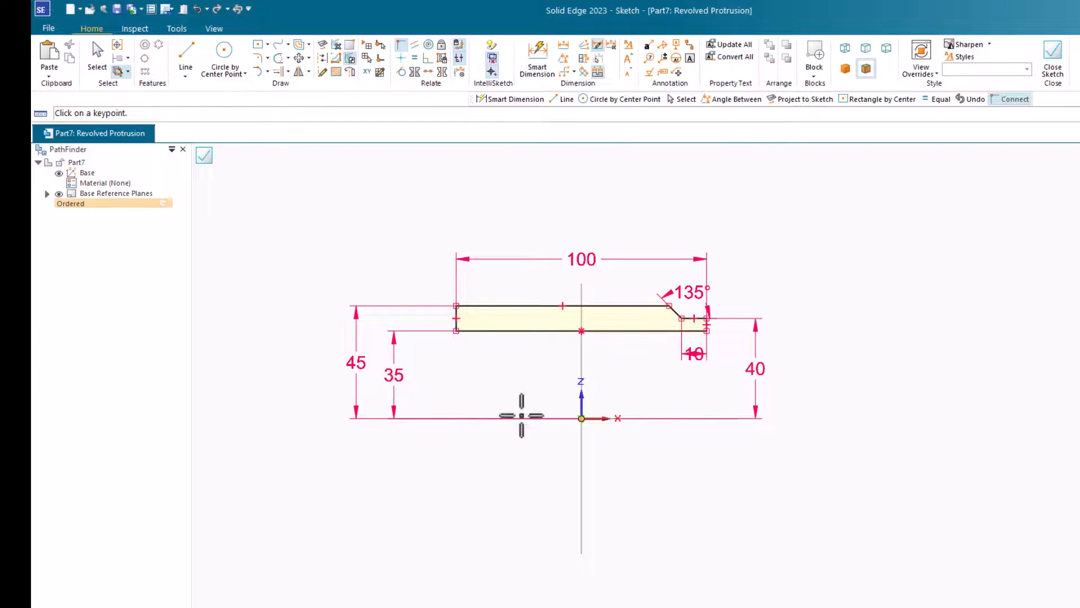
pyautogui.click(1052, 53)
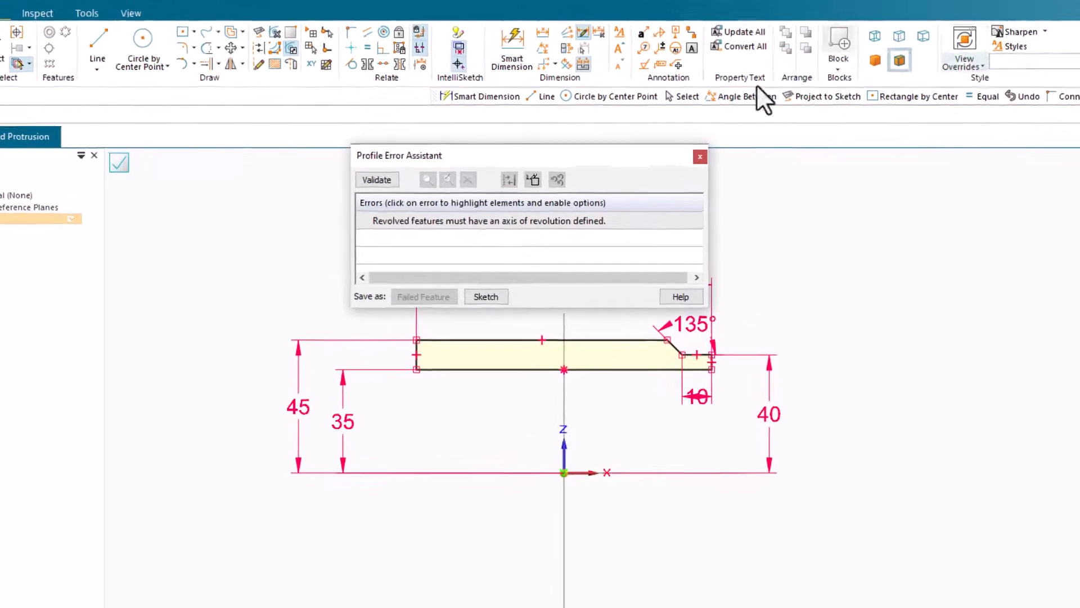
pyautogui.moveTo(429, 208)
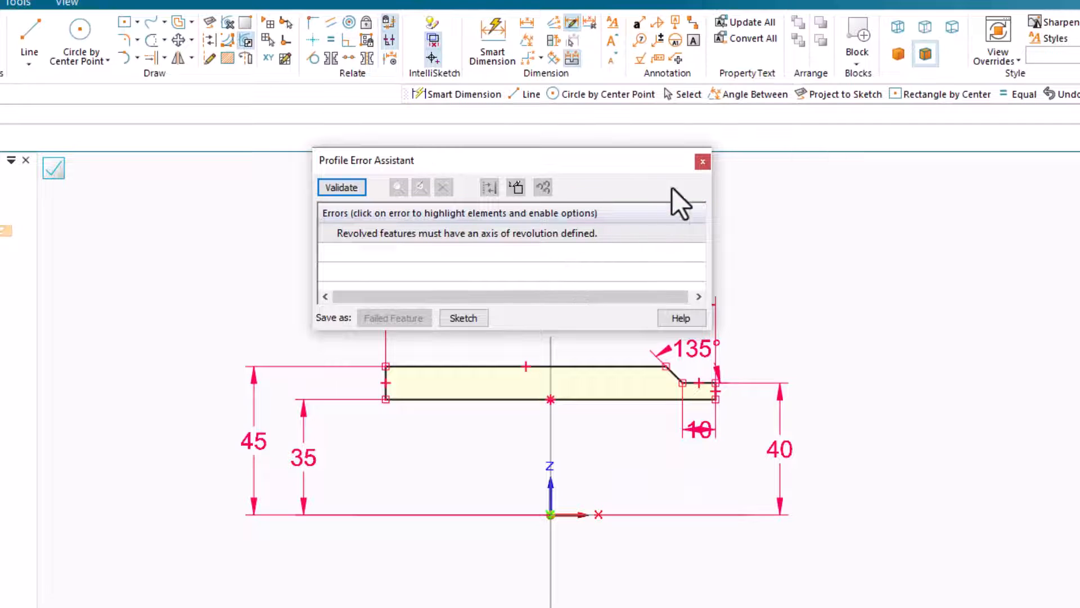
pyautogui.click(704, 162)
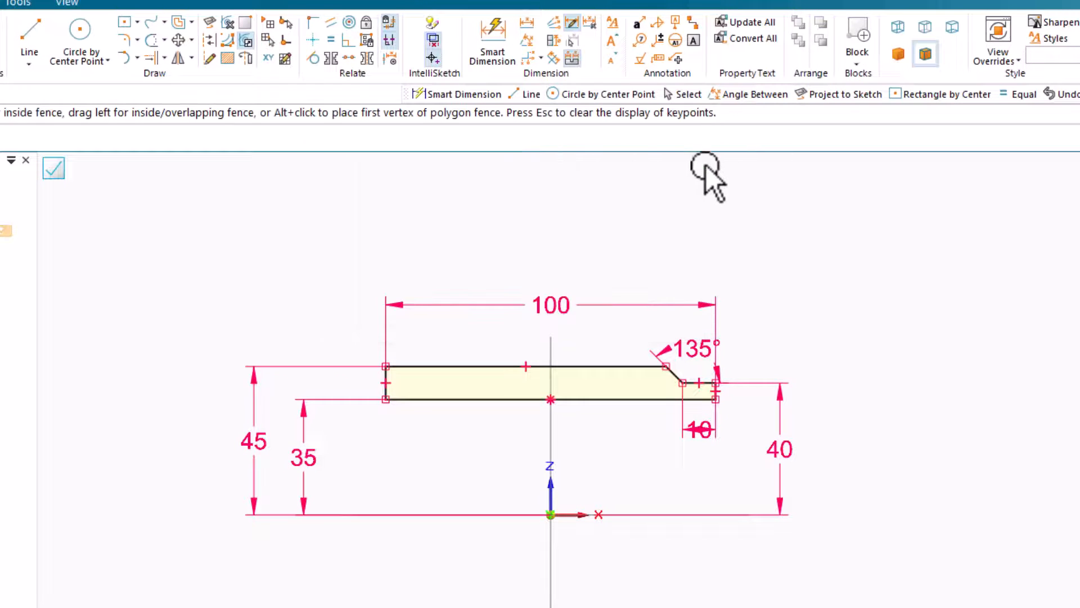
pyautogui.click(246, 61)
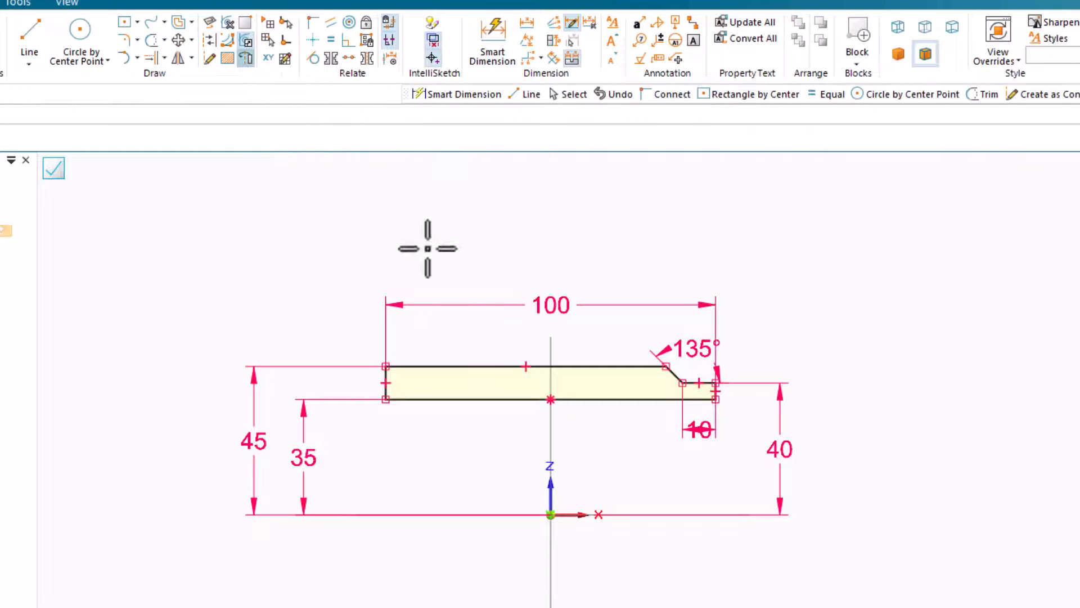
pyautogui.scroll(-1, 591, 543)
pyautogui.scroll(5, 586, 535)
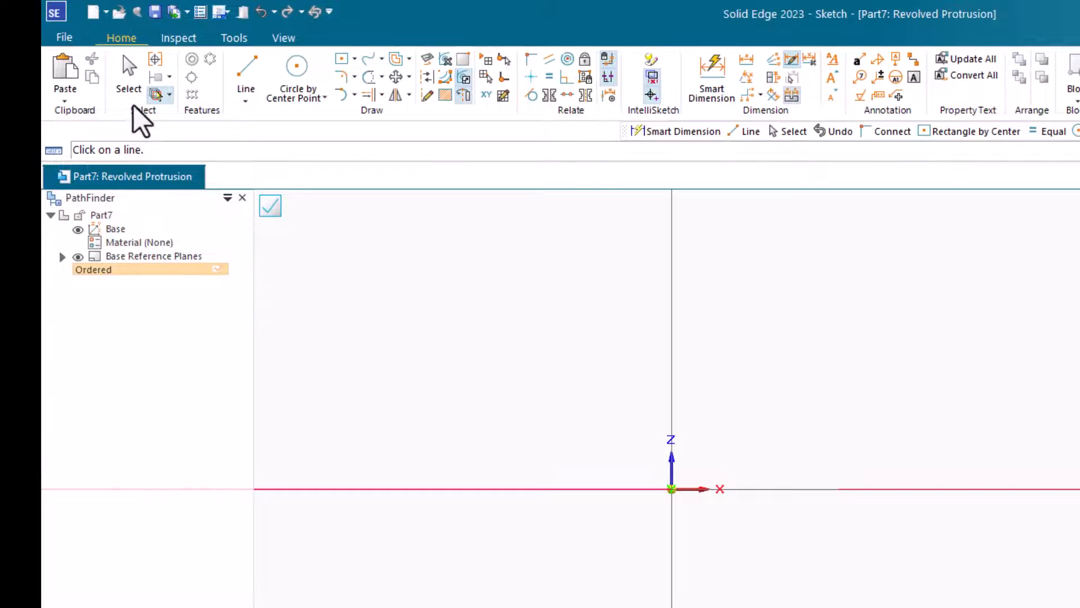
pyautogui.click(130, 81)
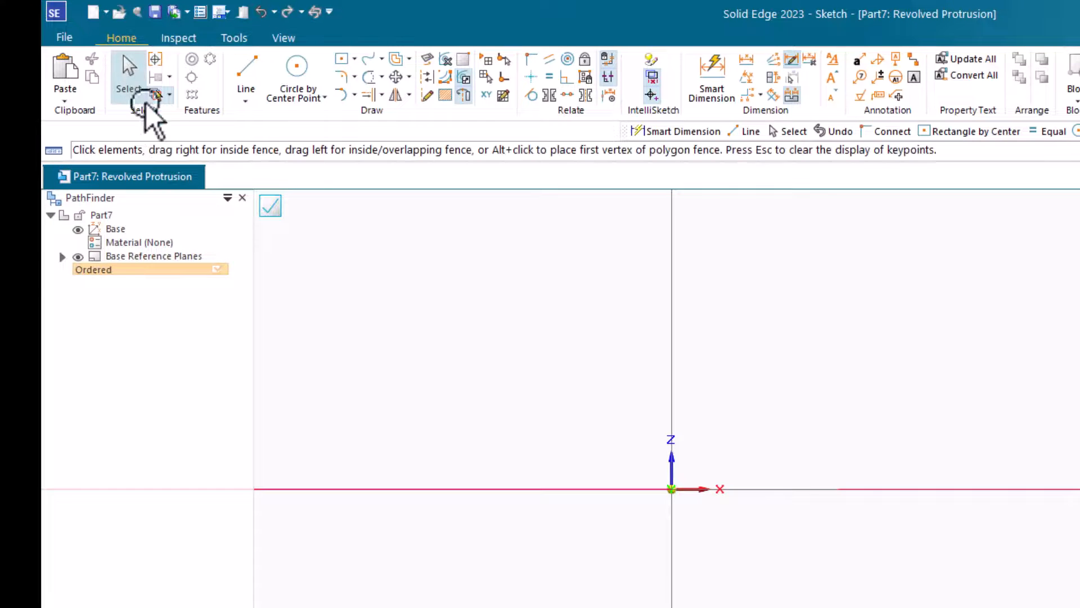
pyautogui.click(79, 231)
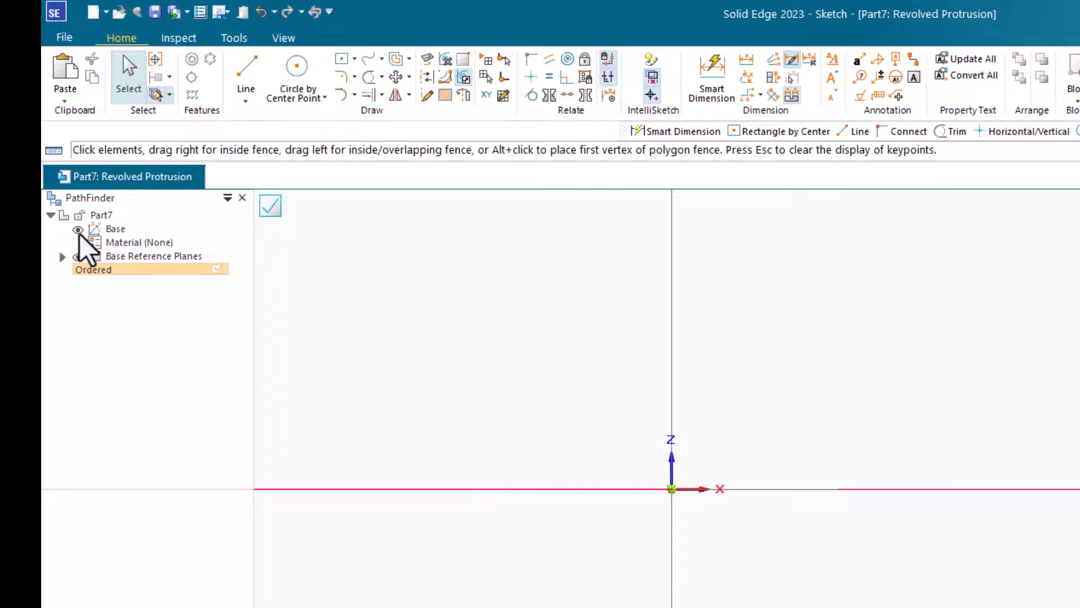
# Set the base coordinate system's X axis as the axis of revolution for the profile.
pyautogui.click(464, 95)
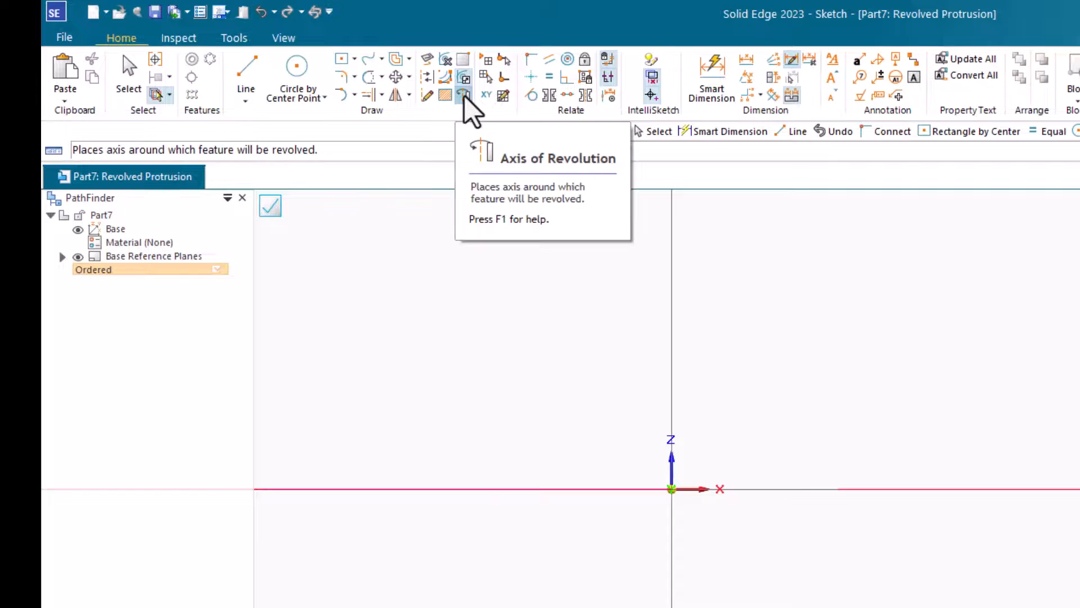
pyautogui.click(463, 94)
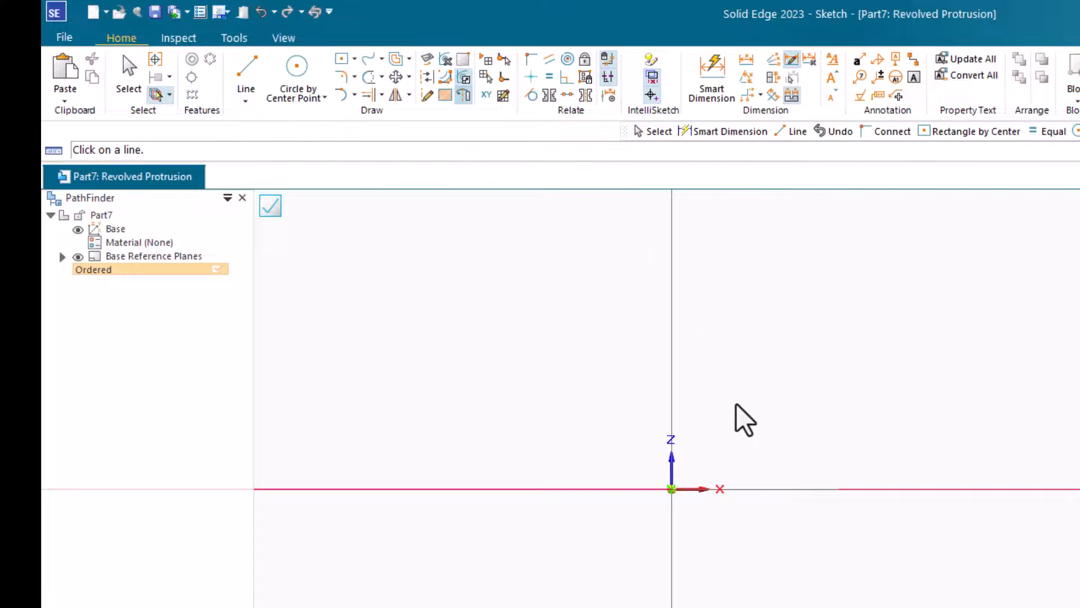
pyautogui.click(700, 496)
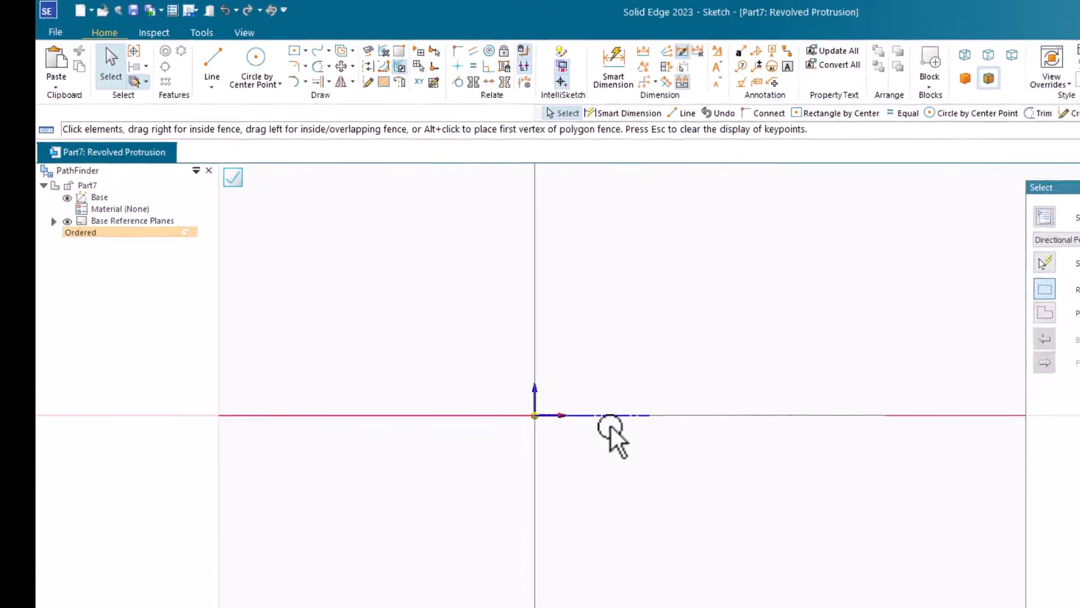
# Close the sketch, complete the revolved protrusion as a full revolution, and leave the Revolve command.
pyautogui.scroll(2, 538, 363)
pyautogui.scroll(-15, 539, 360)
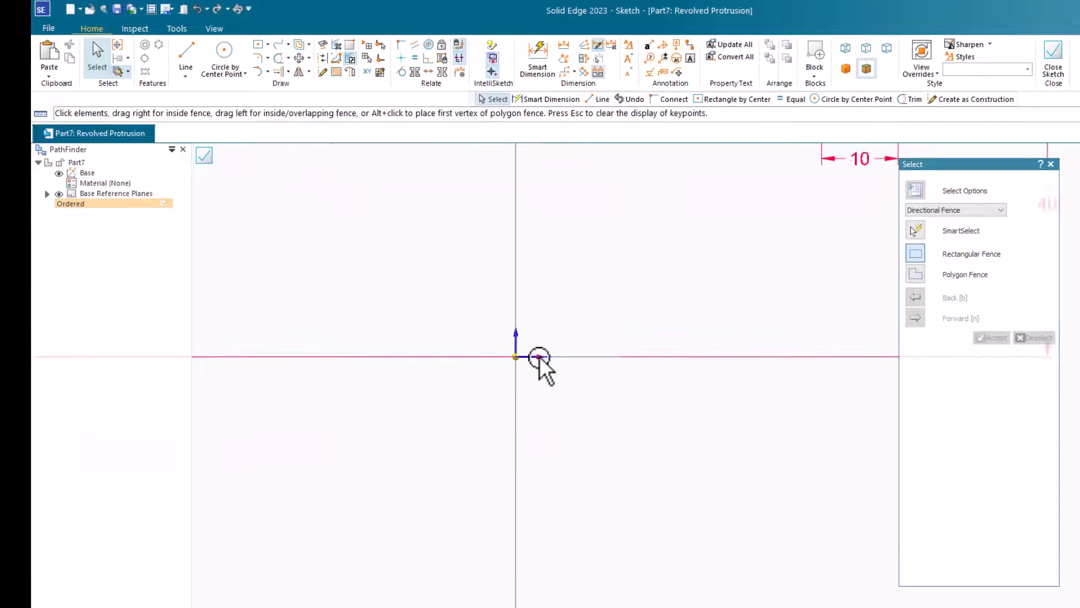
pyautogui.click(1055, 57)
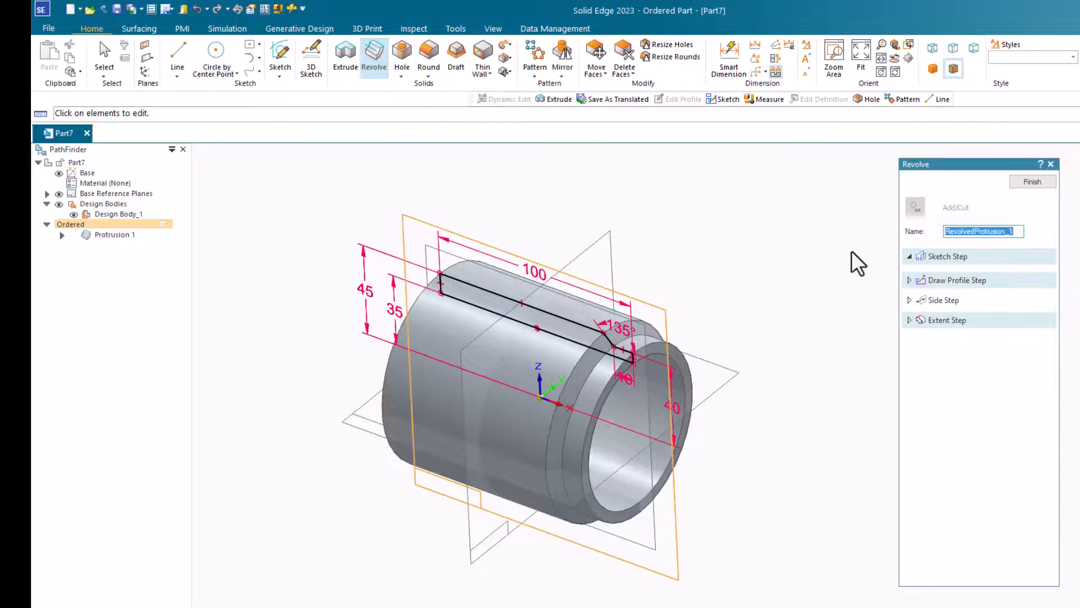
pyautogui.click(1038, 180)
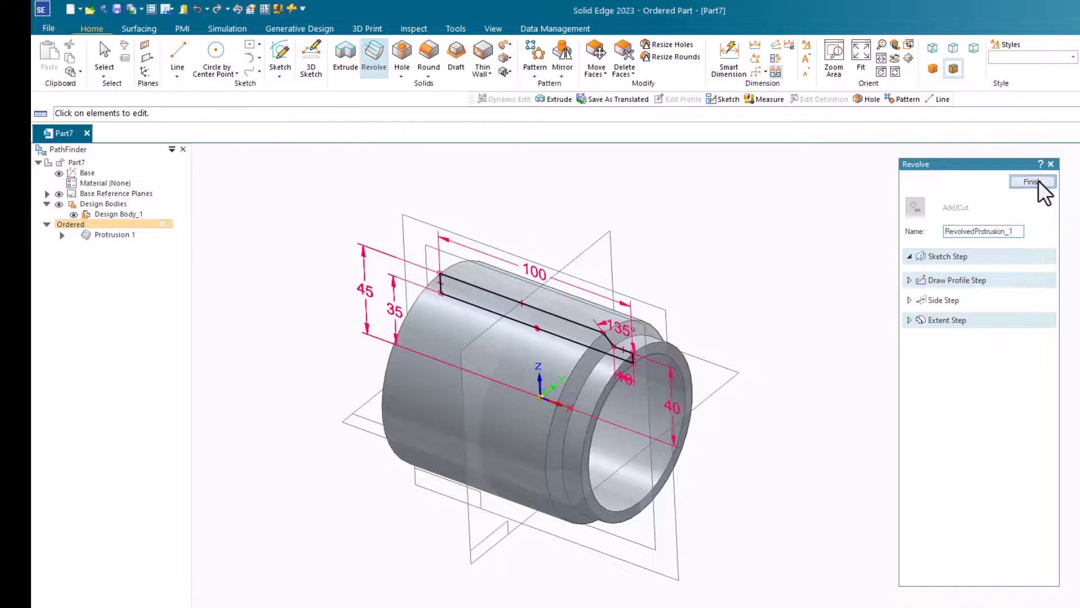
pyautogui.click(1033, 180)
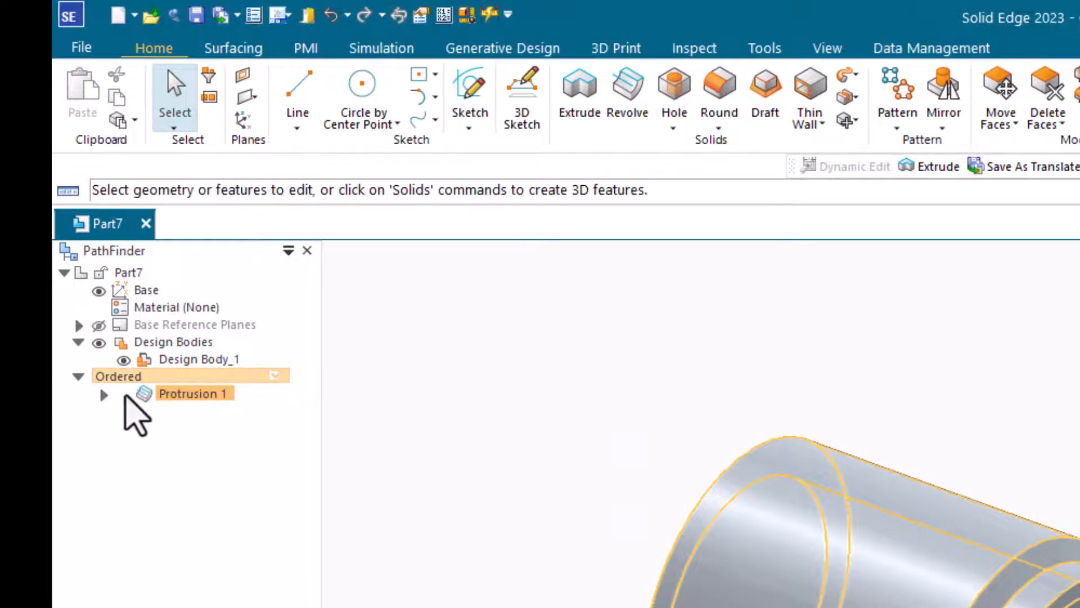
# Open the profile of the revolved protrusion for editing.
pyautogui.click(104, 395)
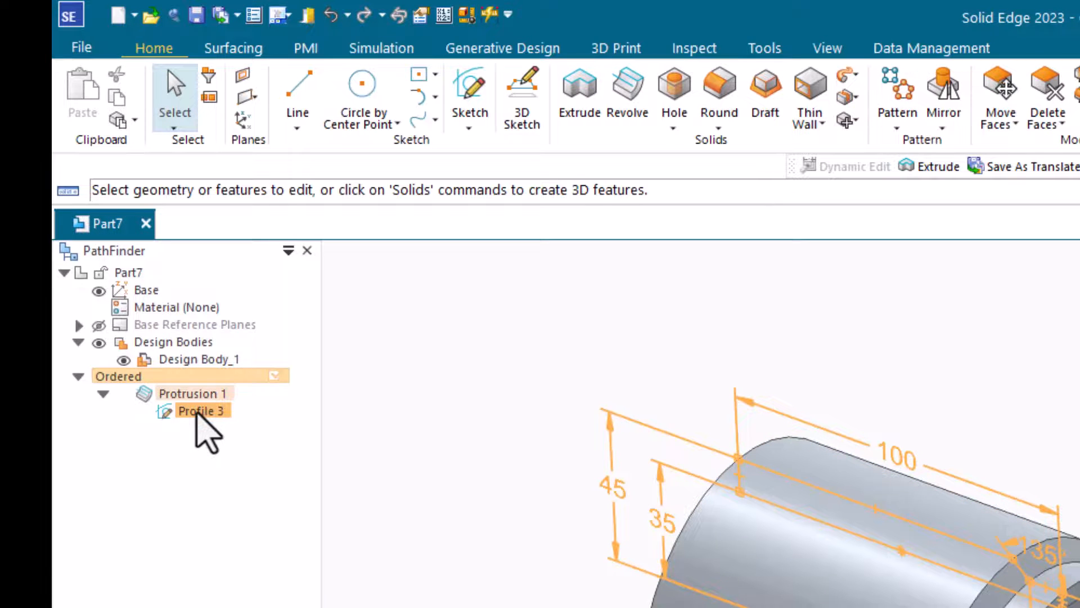
pyautogui.click(198, 411)
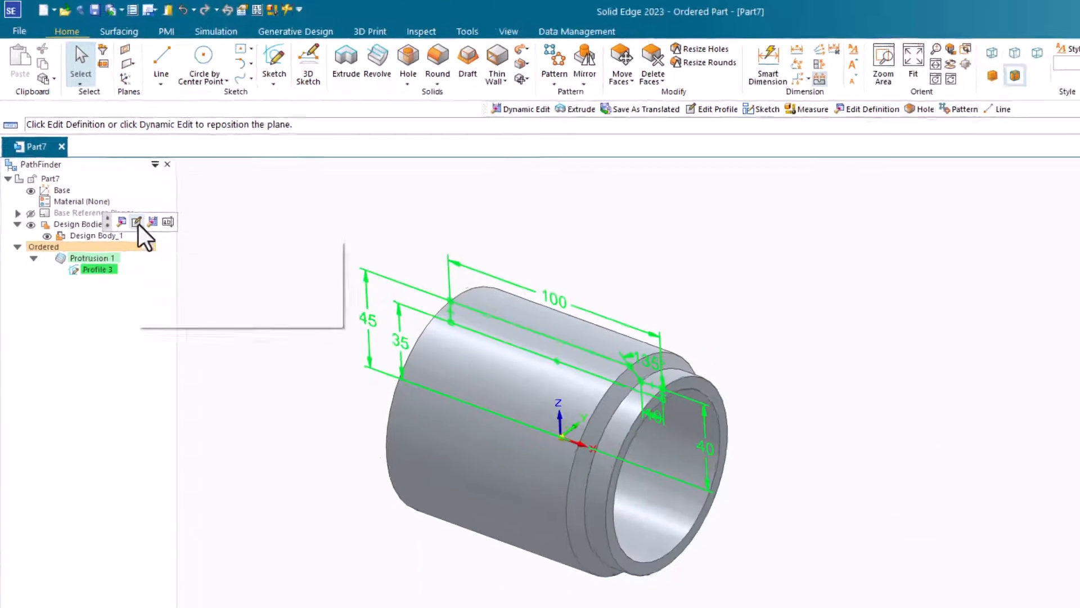
pyautogui.click(209, 339)
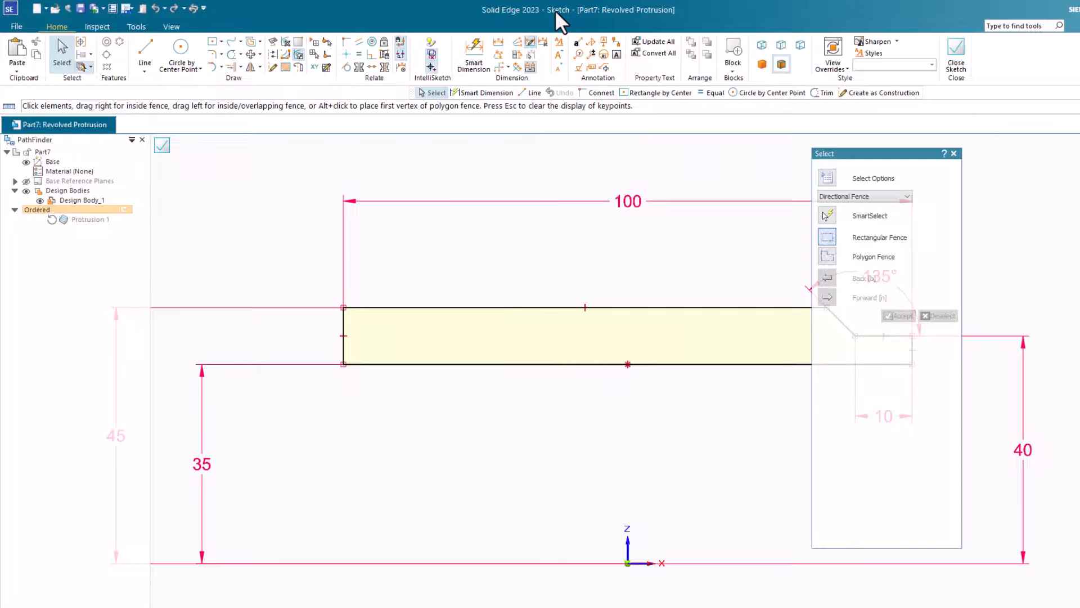
pyautogui.scroll(-6, 402, 339)
pyautogui.scroll(4, 441, 387)
pyautogui.scroll(-1, 441, 386)
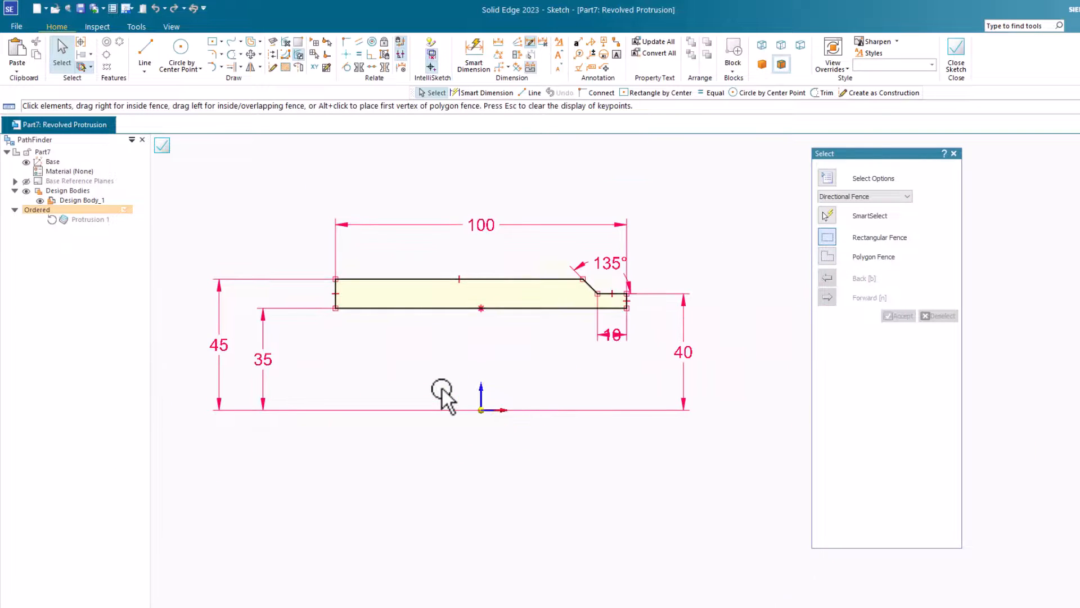
# Set the height of the profile's narrow stepped end above the axis to 38 mm and finish updating the revolved protrusion.
pyautogui.click(685, 352)
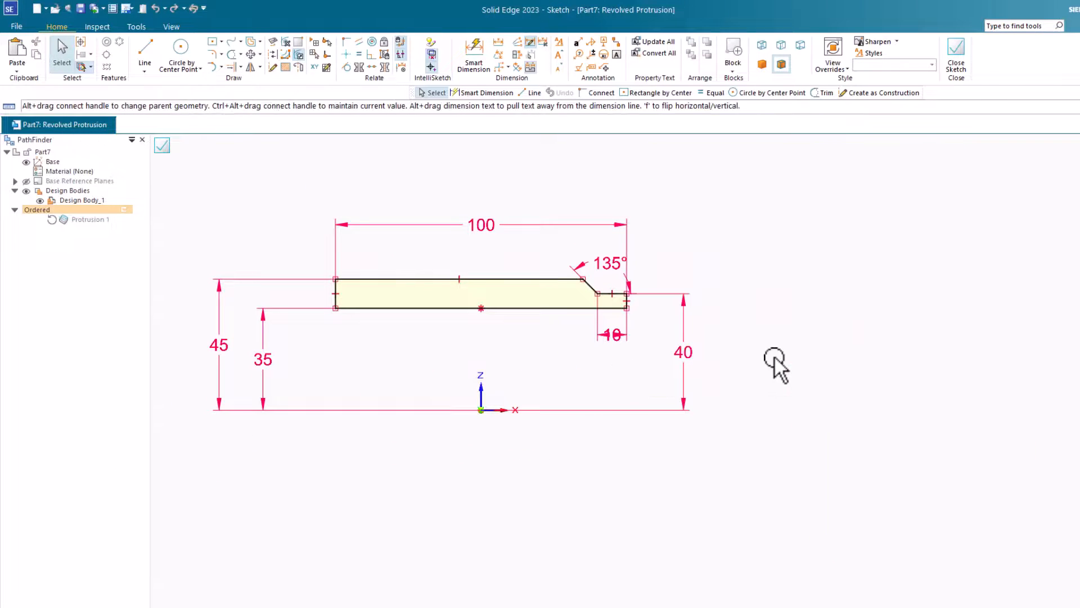
pyautogui.write('38')
pyautogui.press('Return')
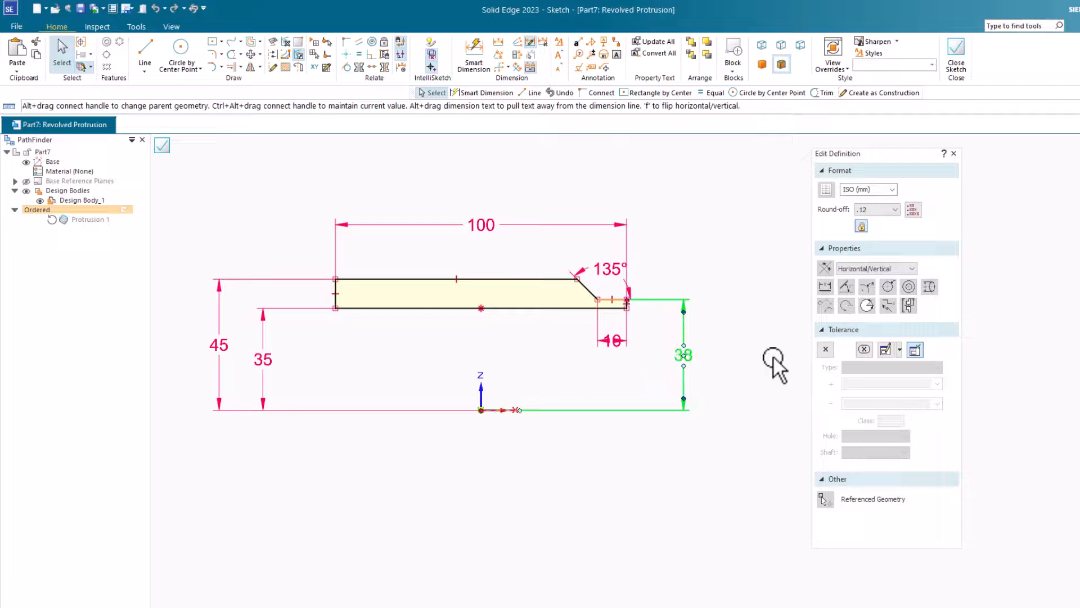
pyautogui.click(955, 47)
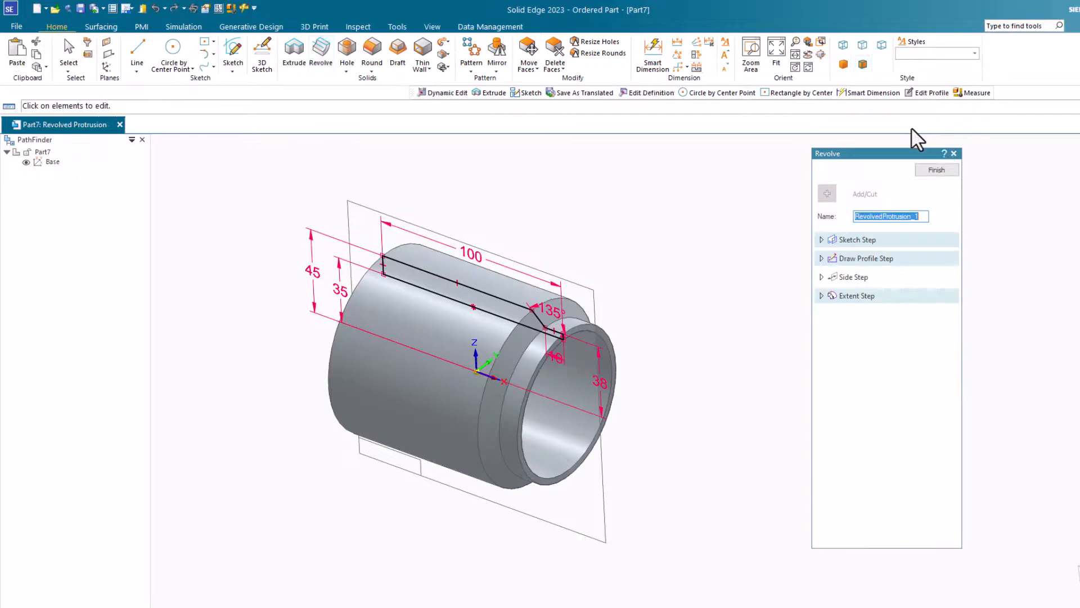
pyautogui.click(950, 171)
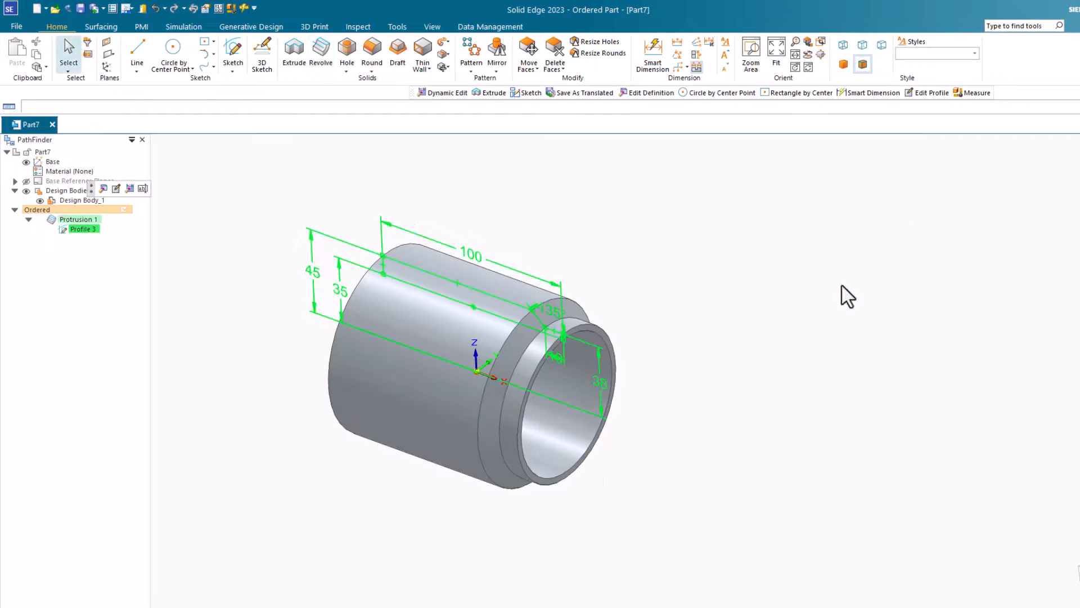
# Chamfer the outer circular edge at the sleeve's wide end.
pyautogui.moveTo(737, 383); pyautogui.dragTo(873, 381, button='middle')
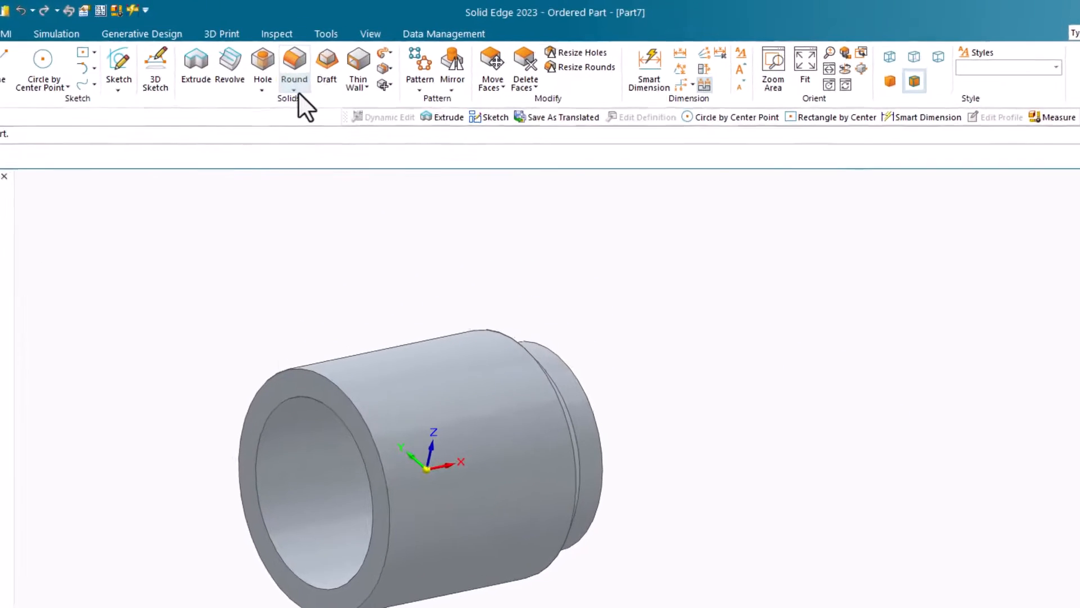
pyautogui.click(368, 72)
pyautogui.click(295, 127)
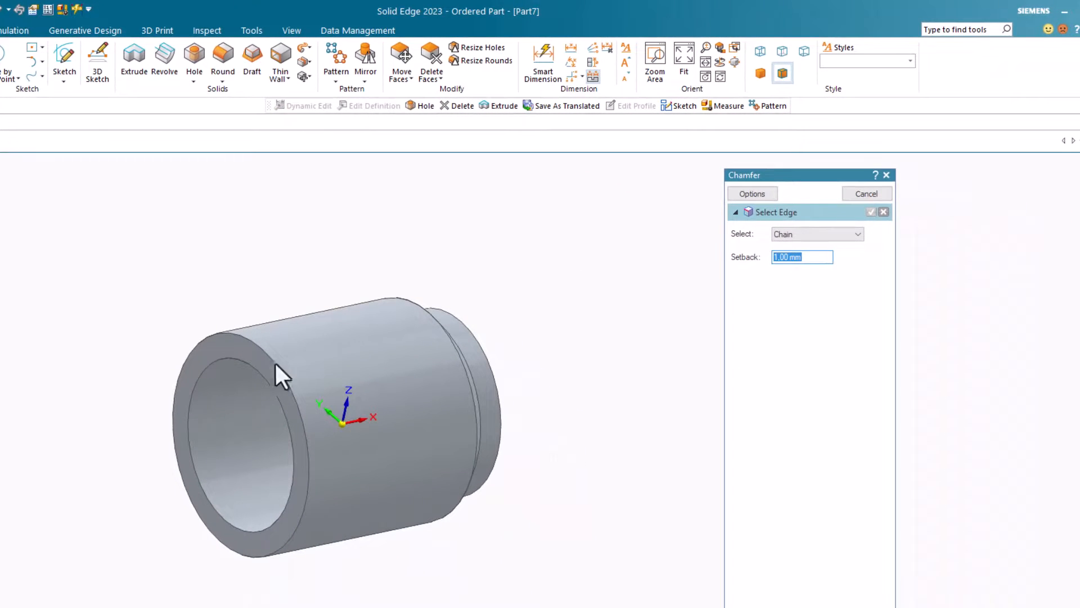
pyautogui.click(266, 354)
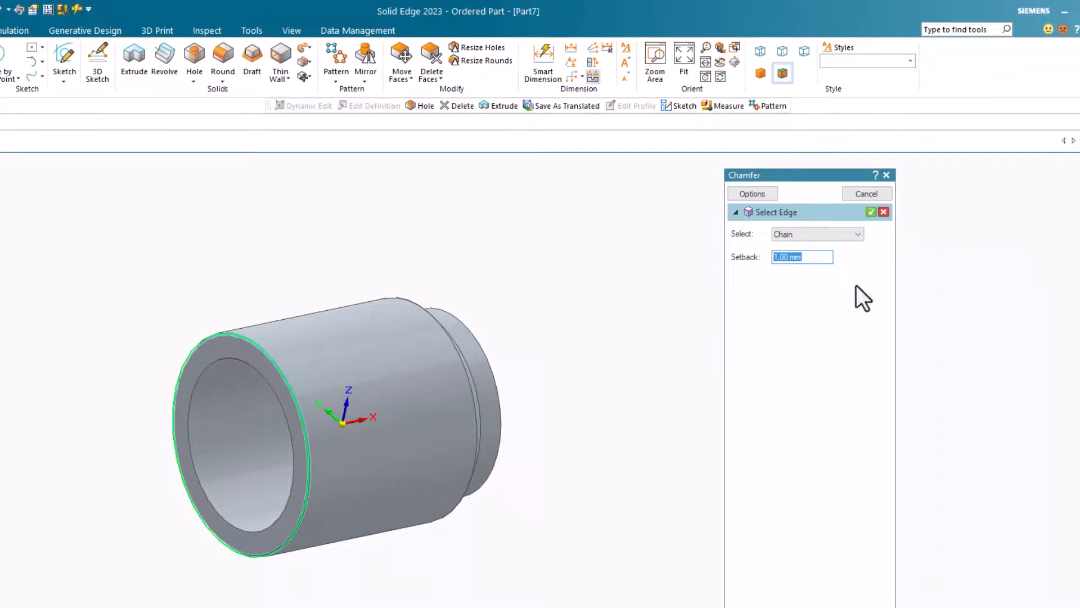
pyautogui.press('Return')
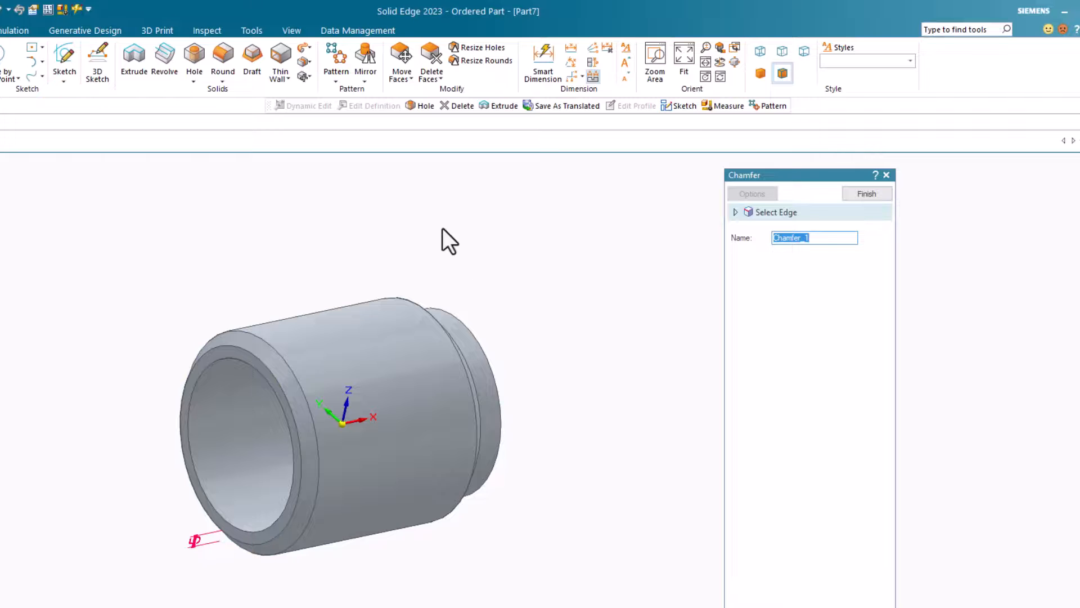
# Round the inner bore edges at both ends of the sleeve with a 1 mm radius.
pyautogui.click(226, 59)
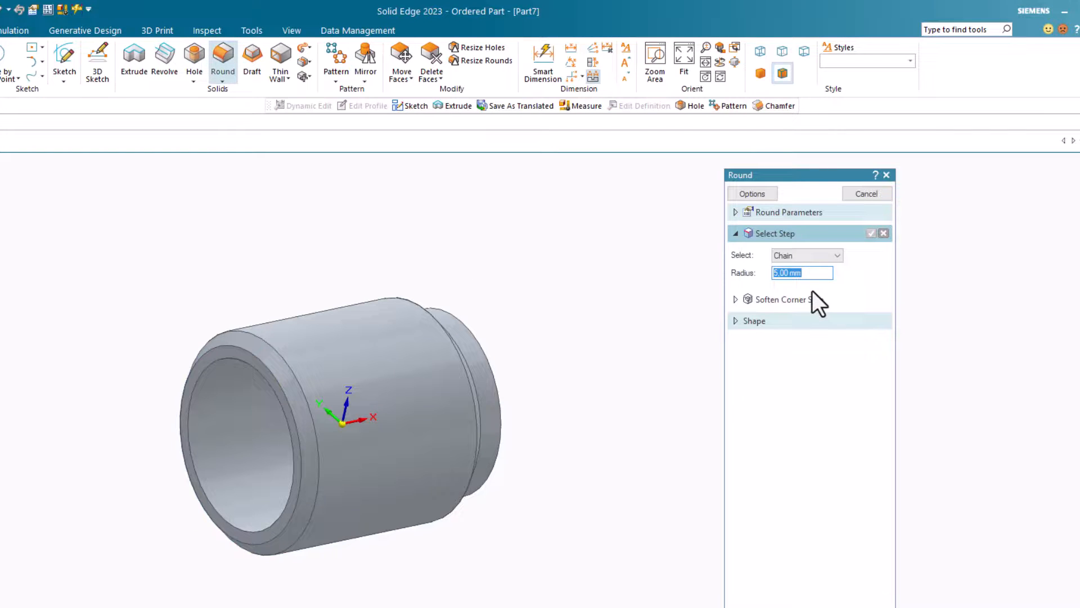
pyautogui.write('1')
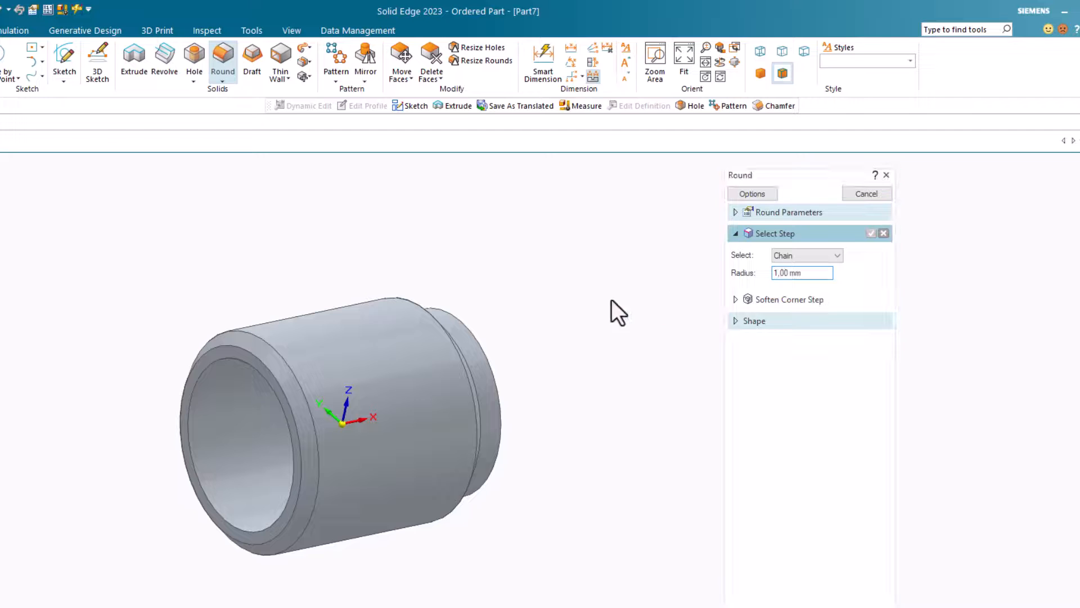
pyautogui.click(221, 363)
pyautogui.moveTo(553, 439); pyautogui.dragTo(440, 328, button='middle')
pyautogui.click(449, 328)
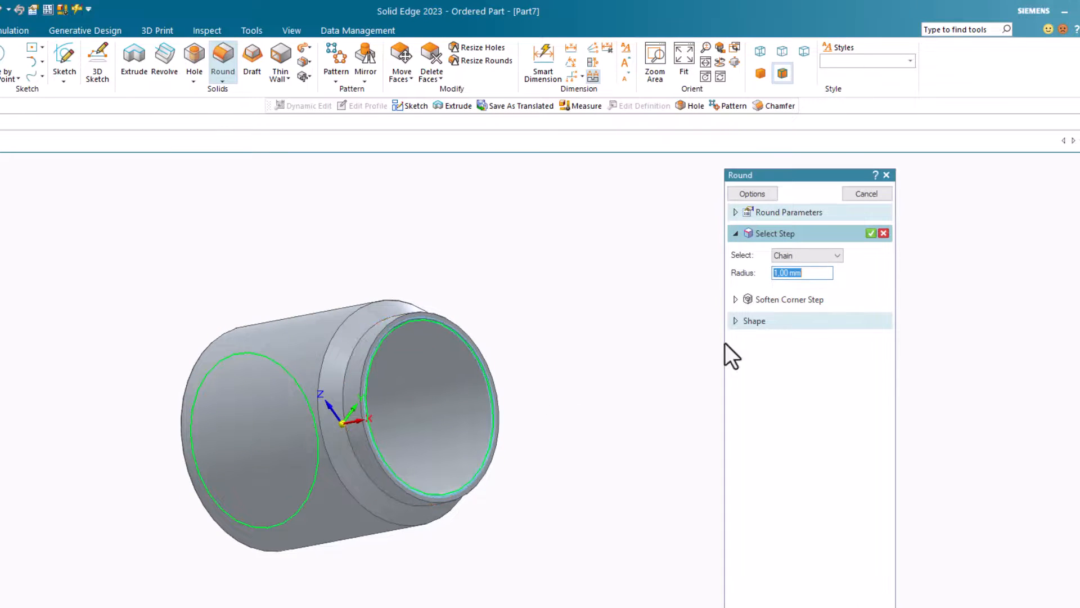
pyautogui.click(871, 233)
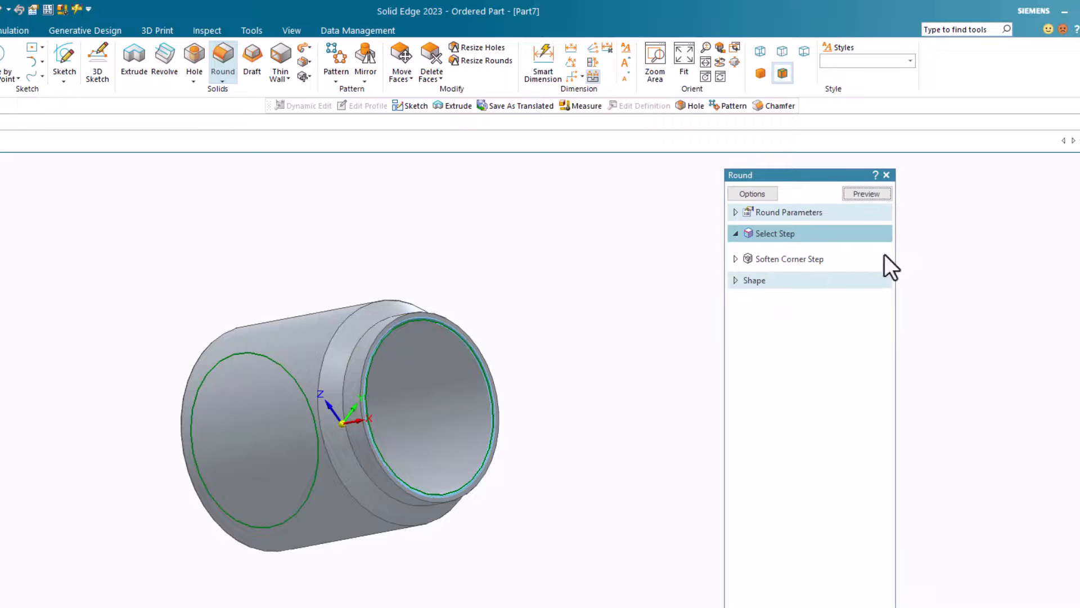
pyautogui.click(879, 194)
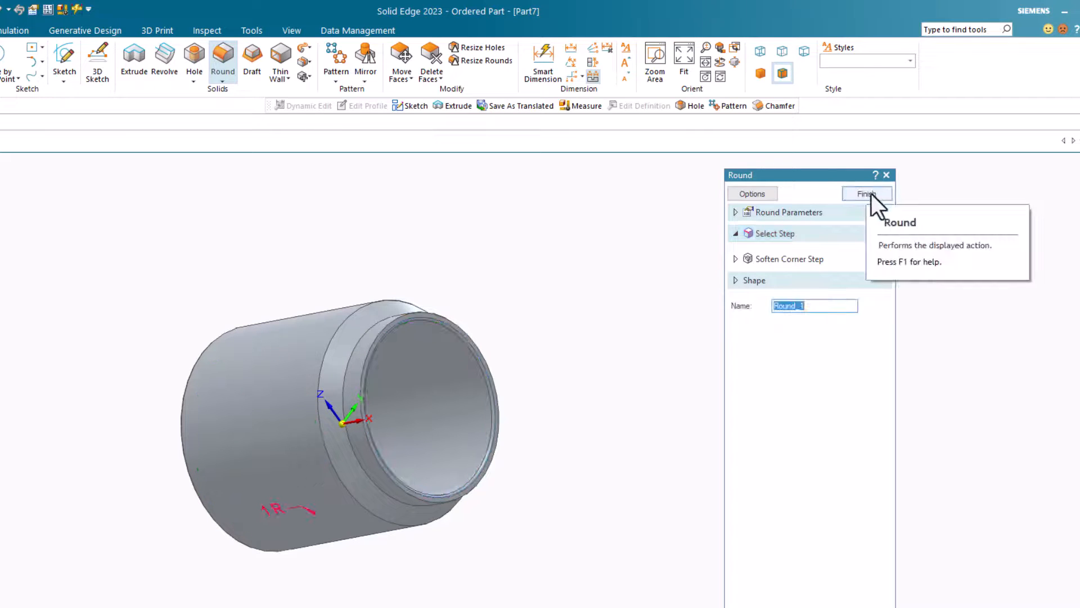
pyautogui.click(867, 194)
pyautogui.moveTo(543, 405); pyautogui.dragTo(672, 418, button='middle')
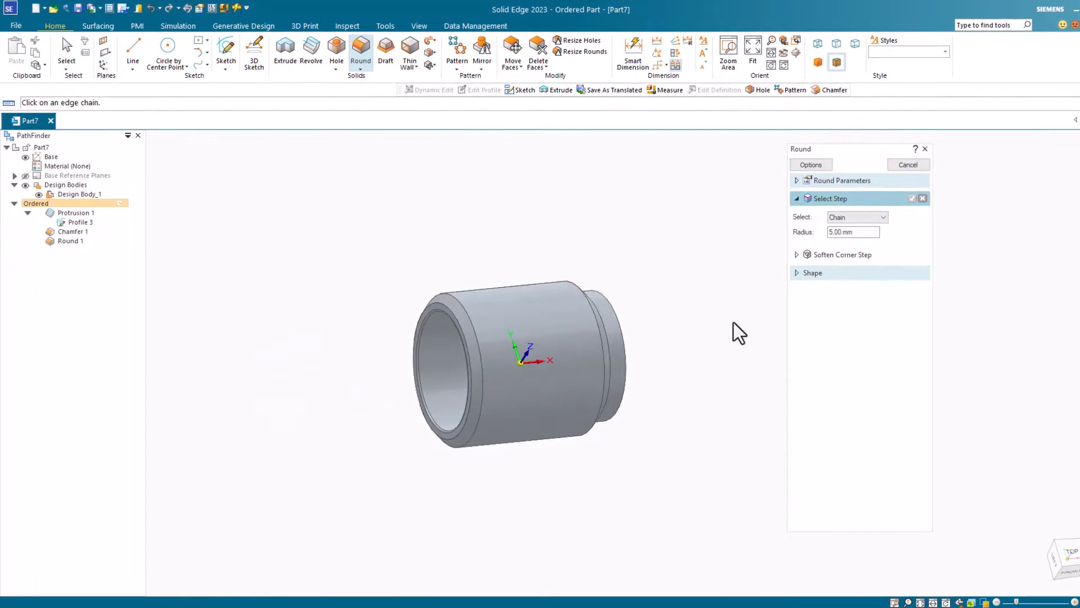